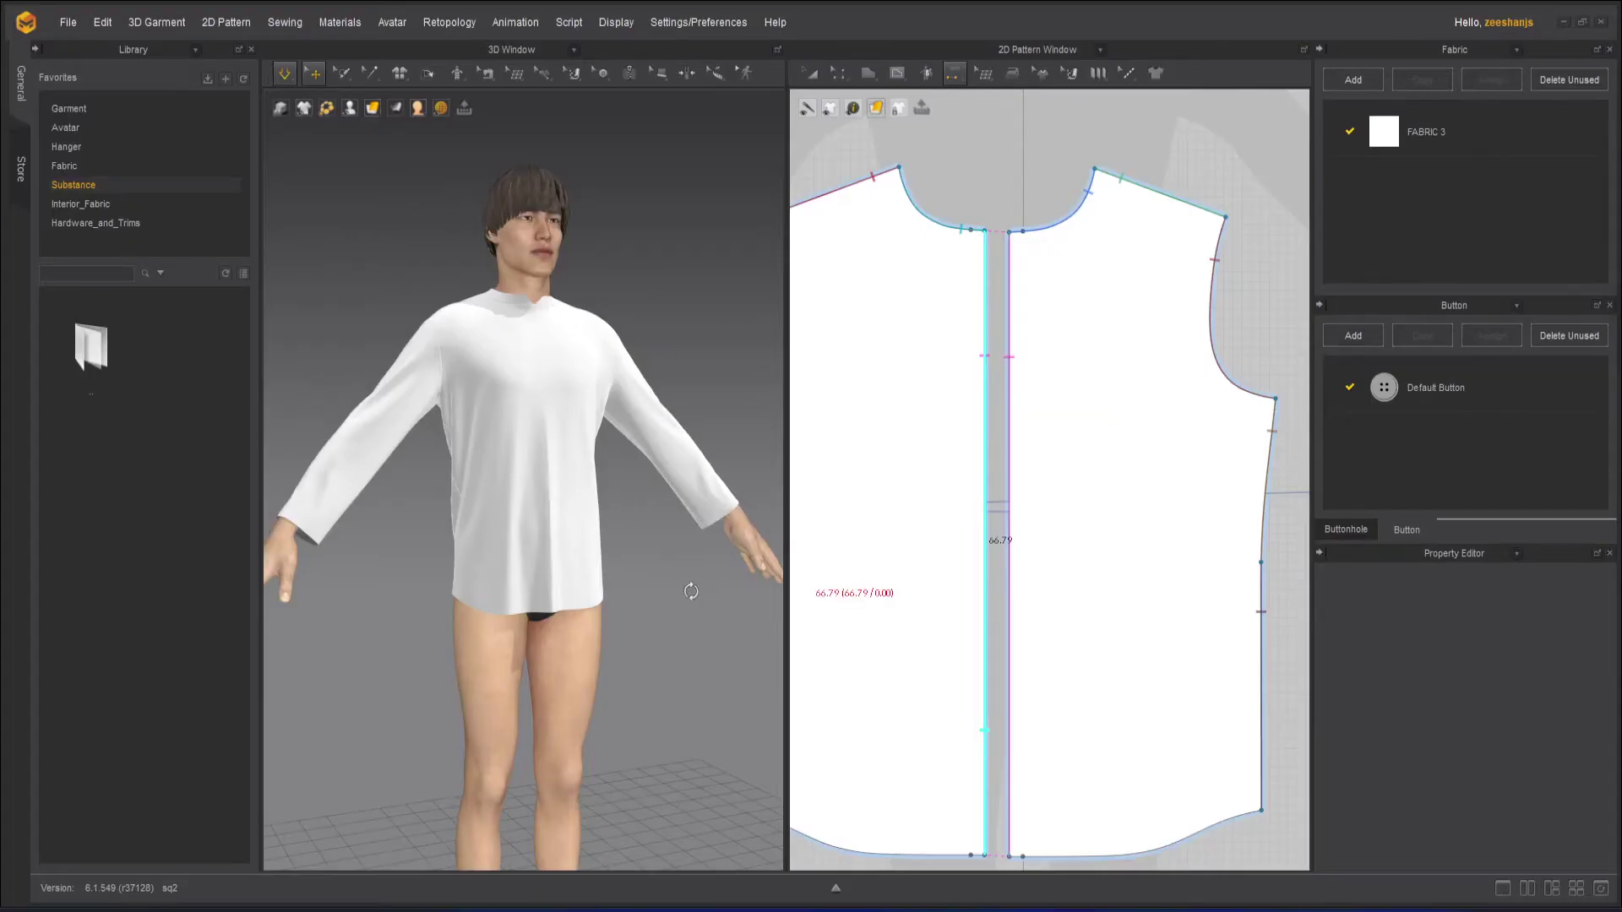
# - Select both front pieces and the back piece of the shirt
pyautogui.moveTo(691, 591); pyautogui.dragTo(719, 550, button='right')
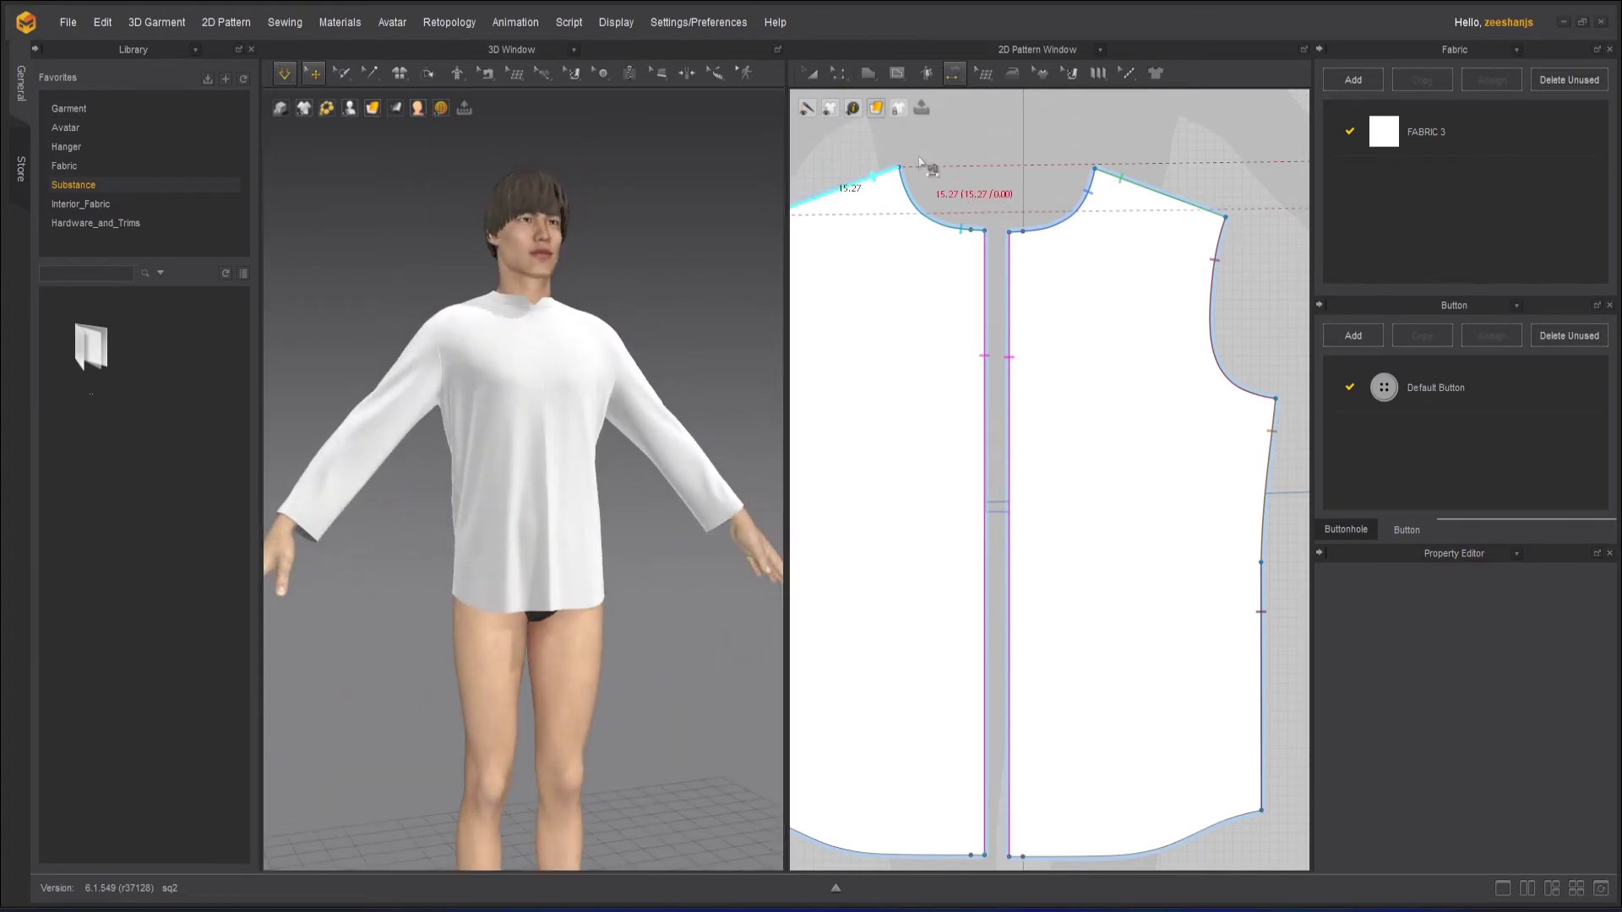
pyautogui.click(807, 75)
pyautogui.scroll(-5, 1010, 271)
pyautogui.scroll(-3, 1010, 274)
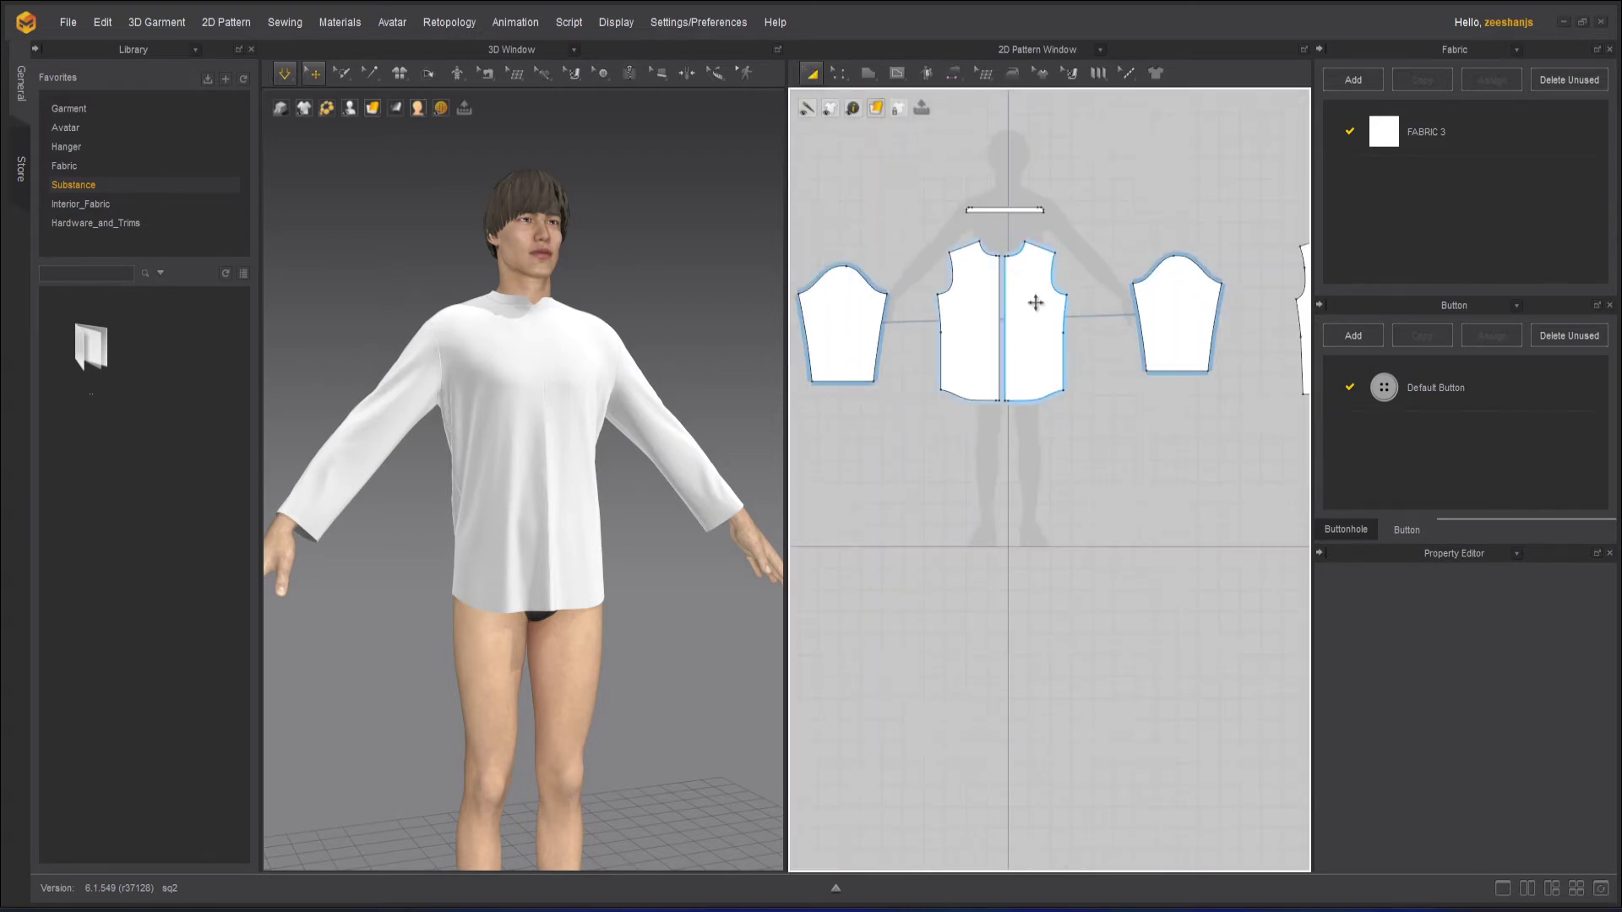
pyautogui.moveTo(1071, 336); pyautogui.dragTo(984, 390, button='right')
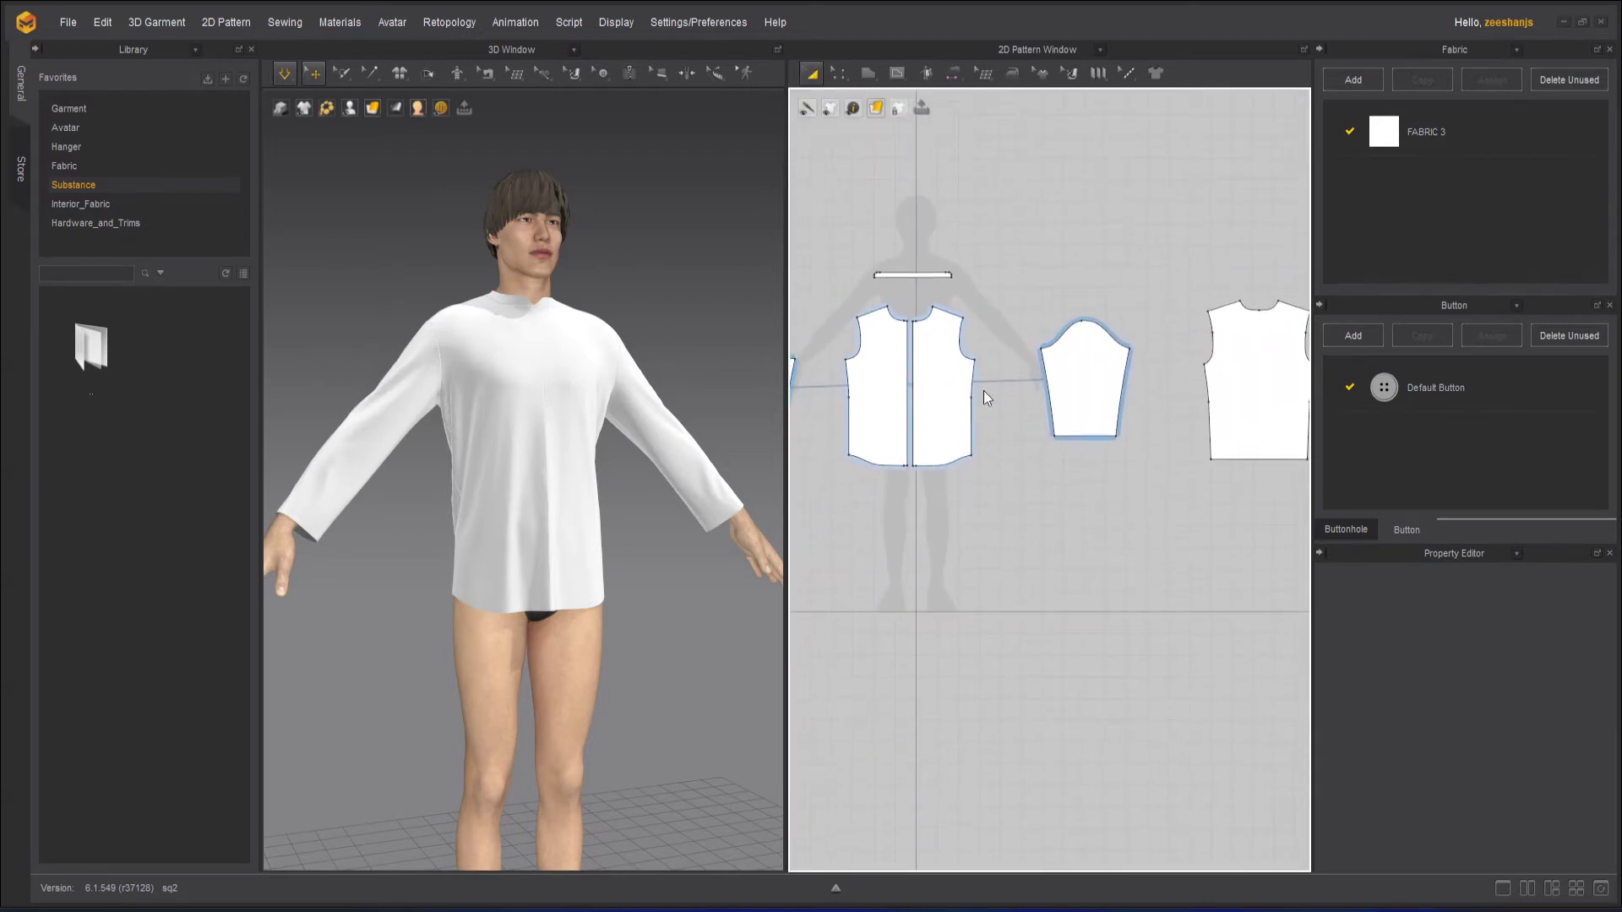
pyautogui.click(896, 398)
pyautogui.keyDown('shift'); pyautogui.click(945, 411); pyautogui.keyUp('shift')
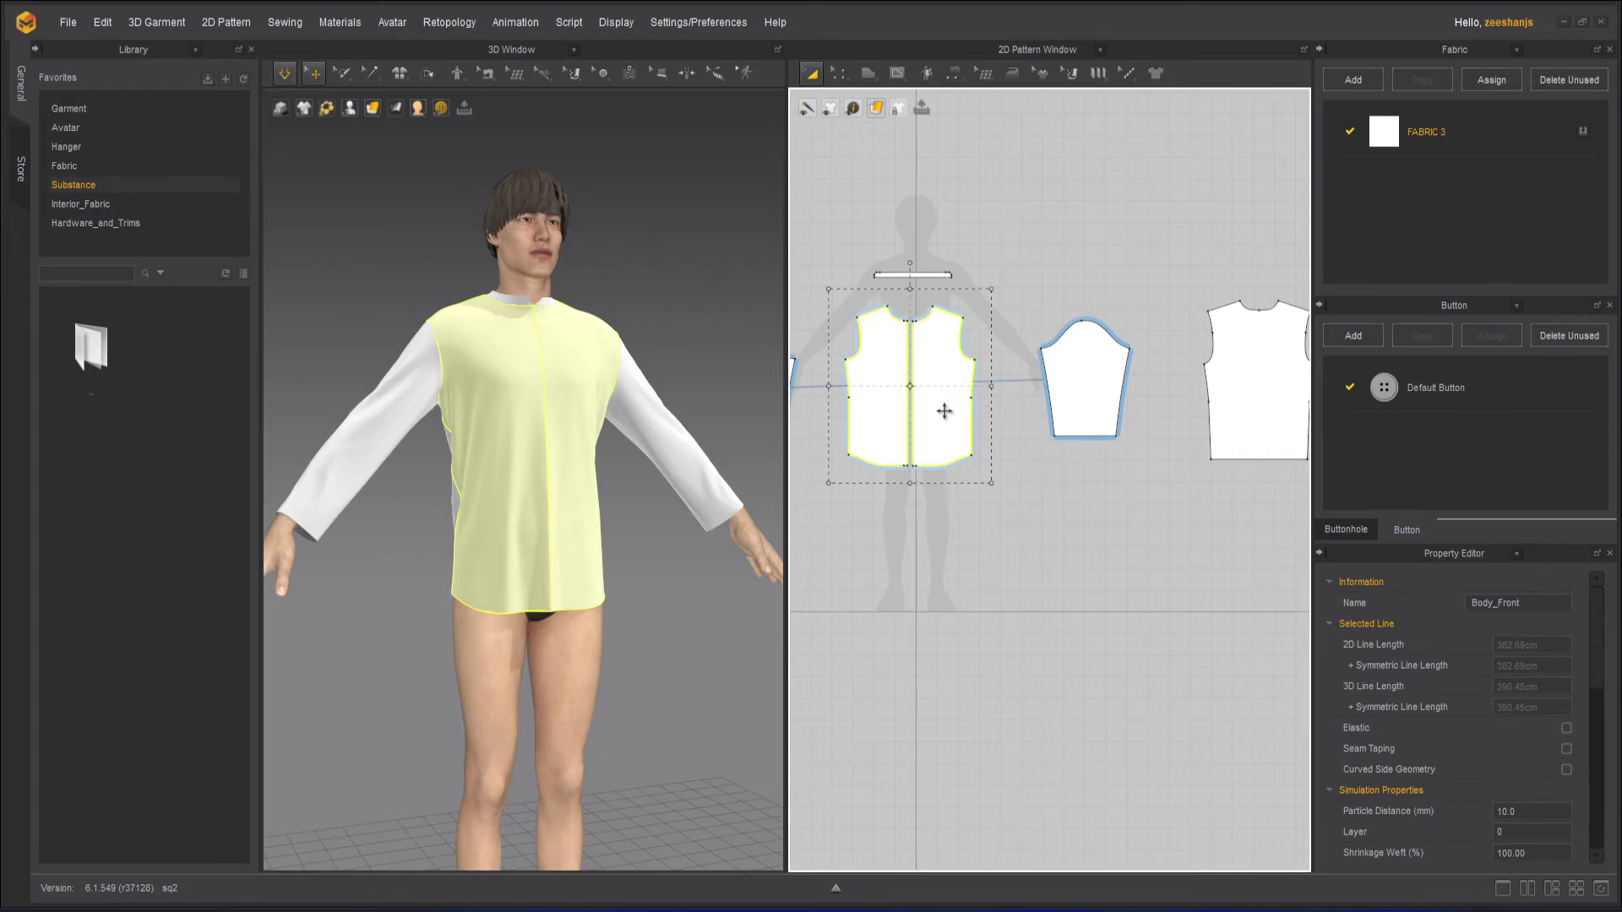
pyautogui.keyDown('shift'); pyautogui.click(1213, 413); pyautogui.keyUp('shift')
pyautogui.scroll(3, 540, 397)
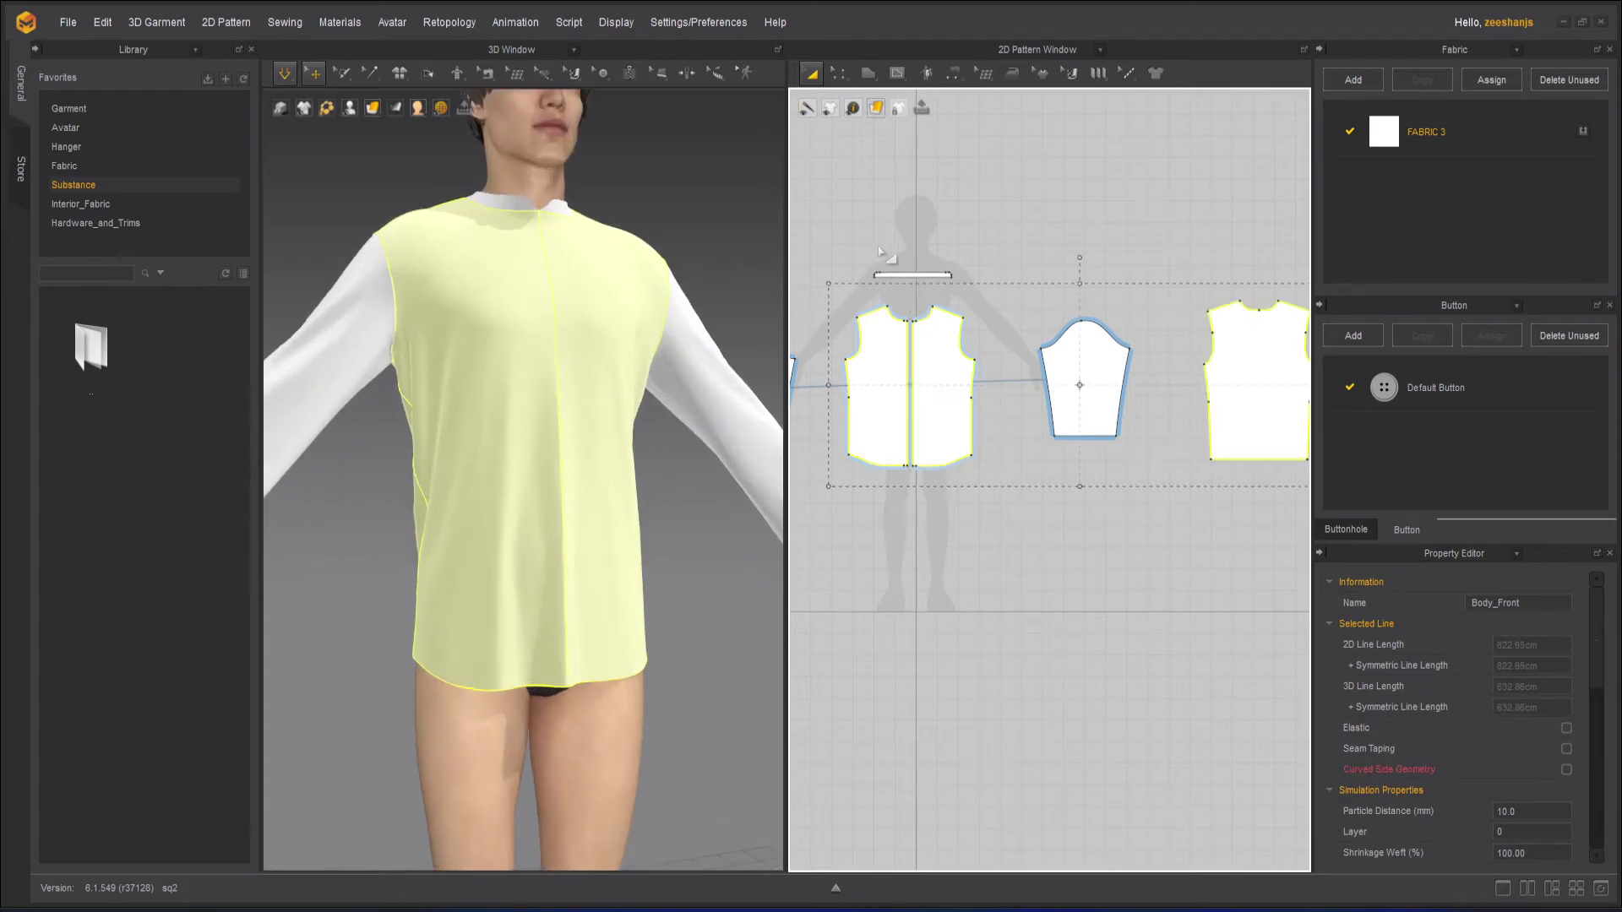
pyautogui.moveTo(579, 391); pyautogui.dragTo(518, 397, button='right')
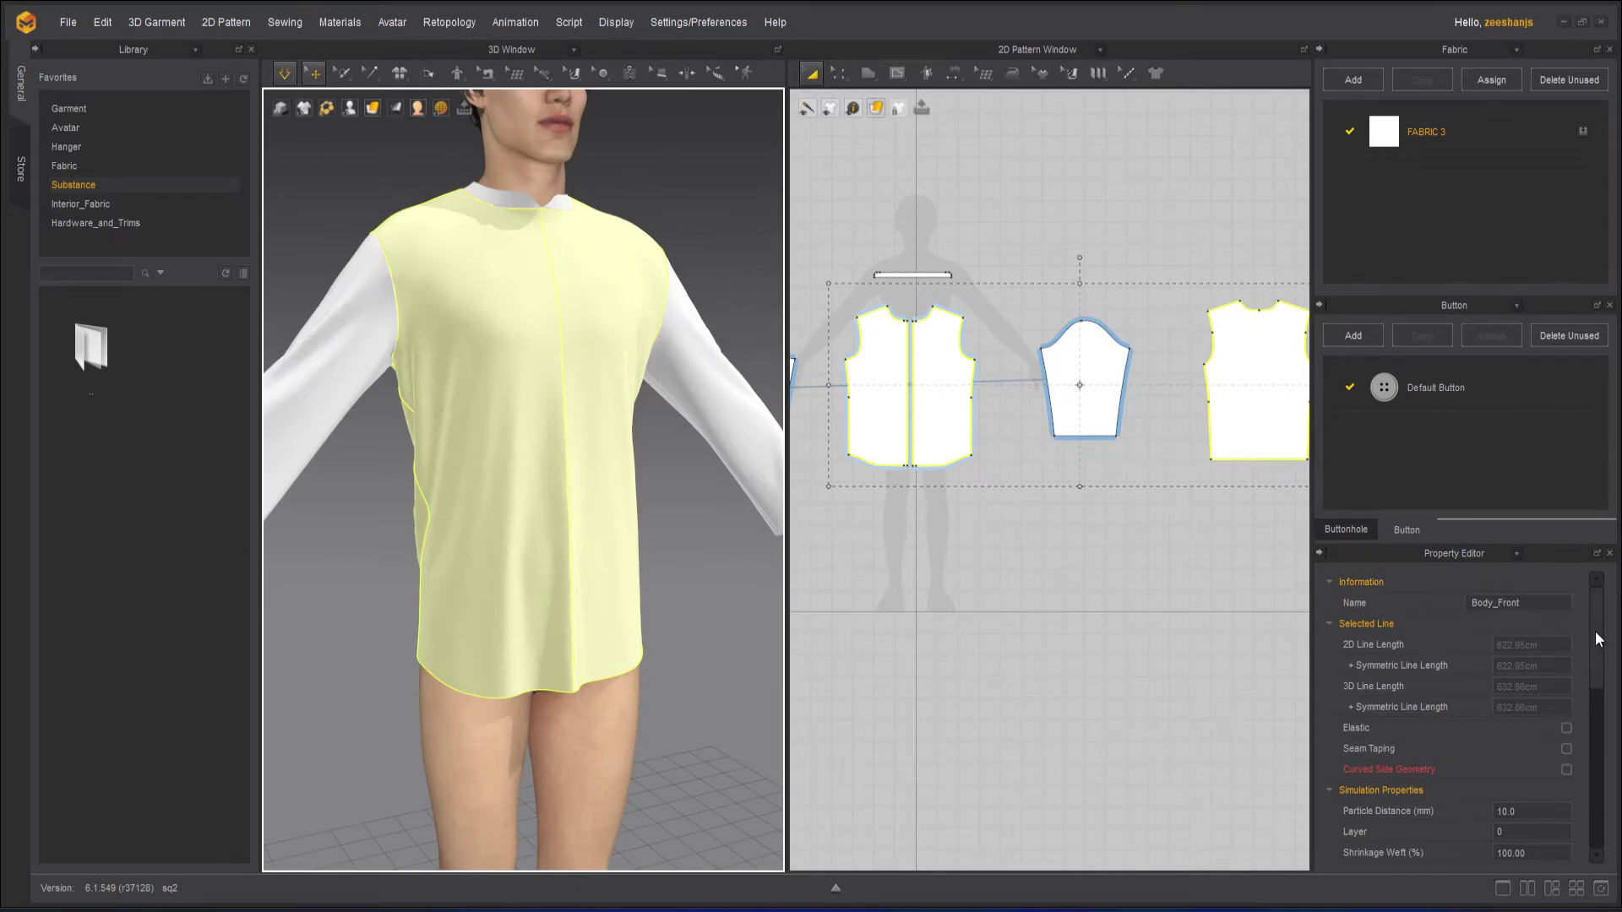
# - Set the selected pieces' Particle Distance to 5.0 mm
pyautogui.scroll(-2, 1596, 643)
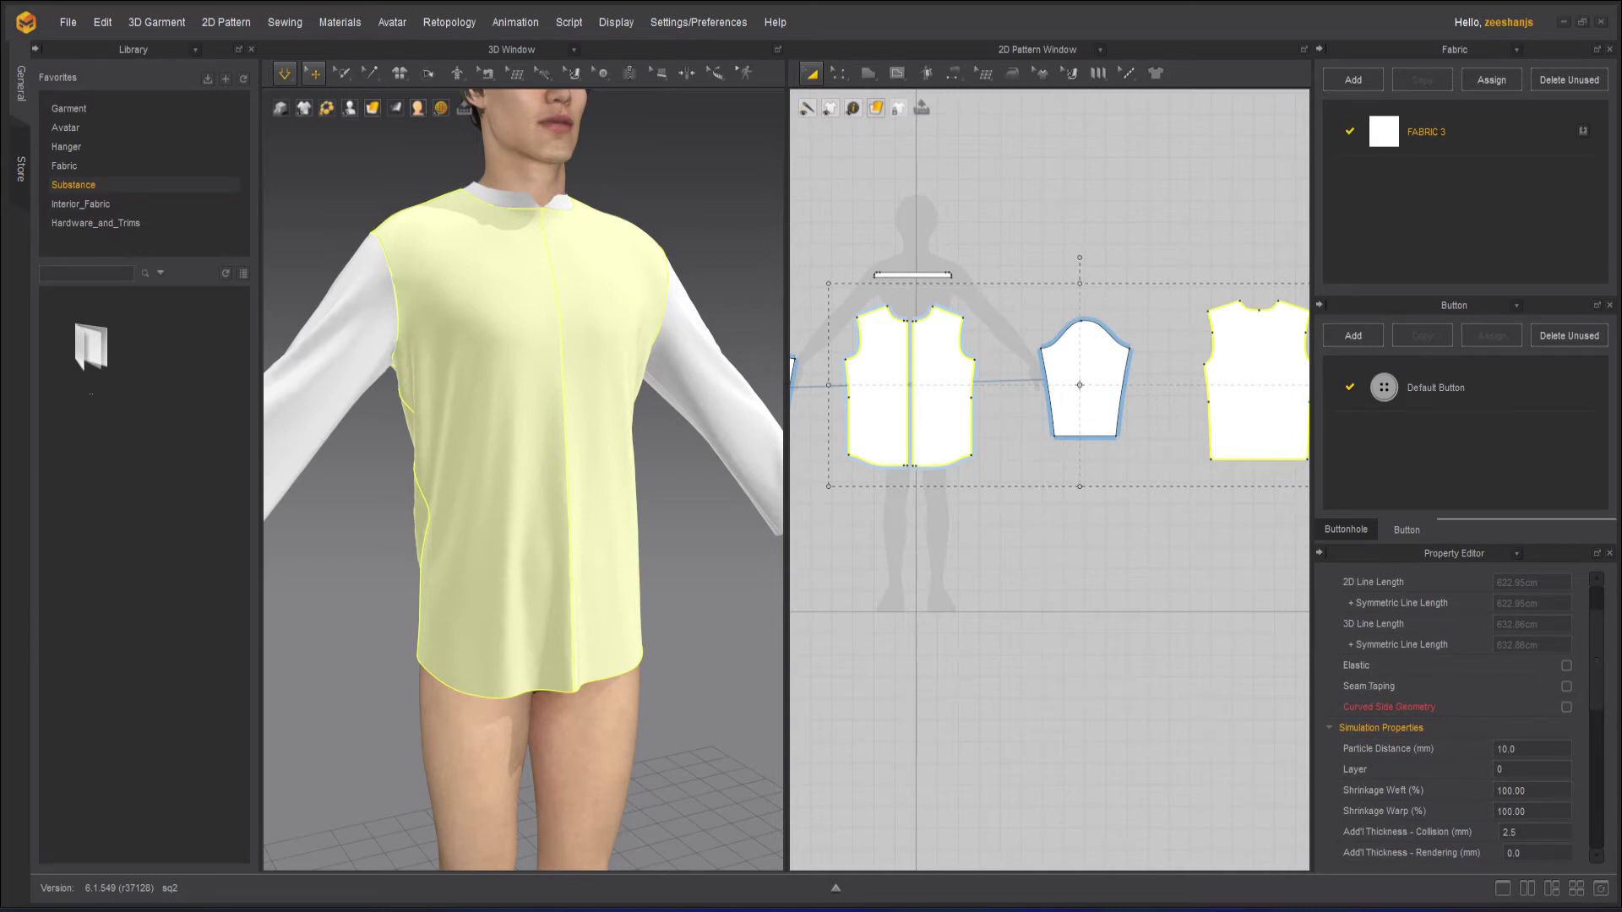
pyautogui.scroll(-2, 1600, 680)
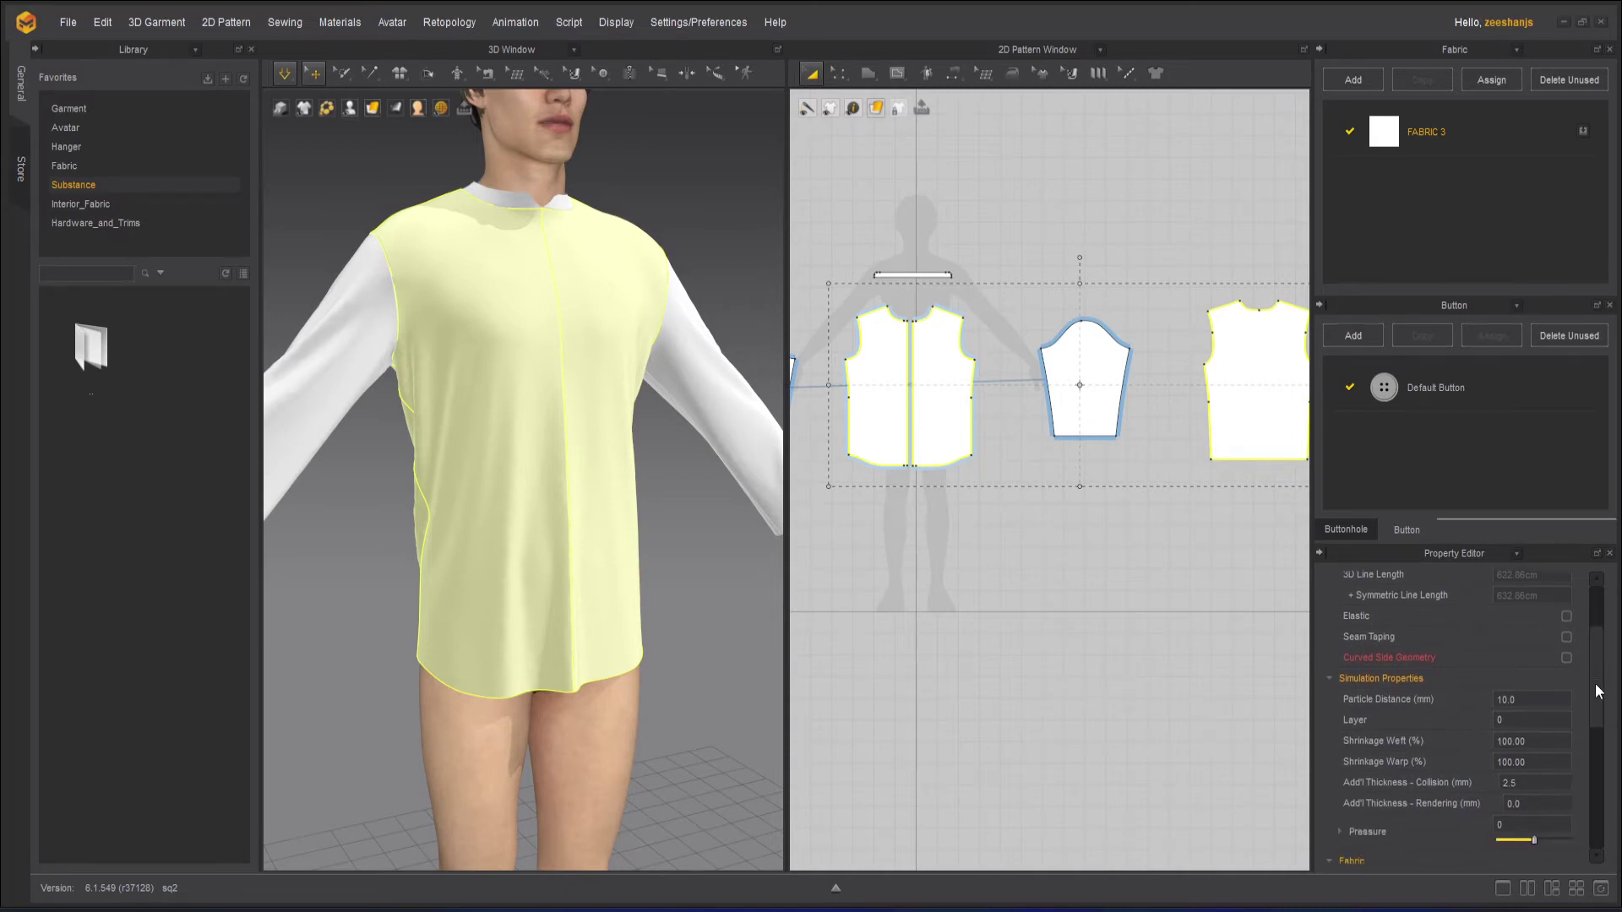
pyautogui.scroll(-2, 1596, 697)
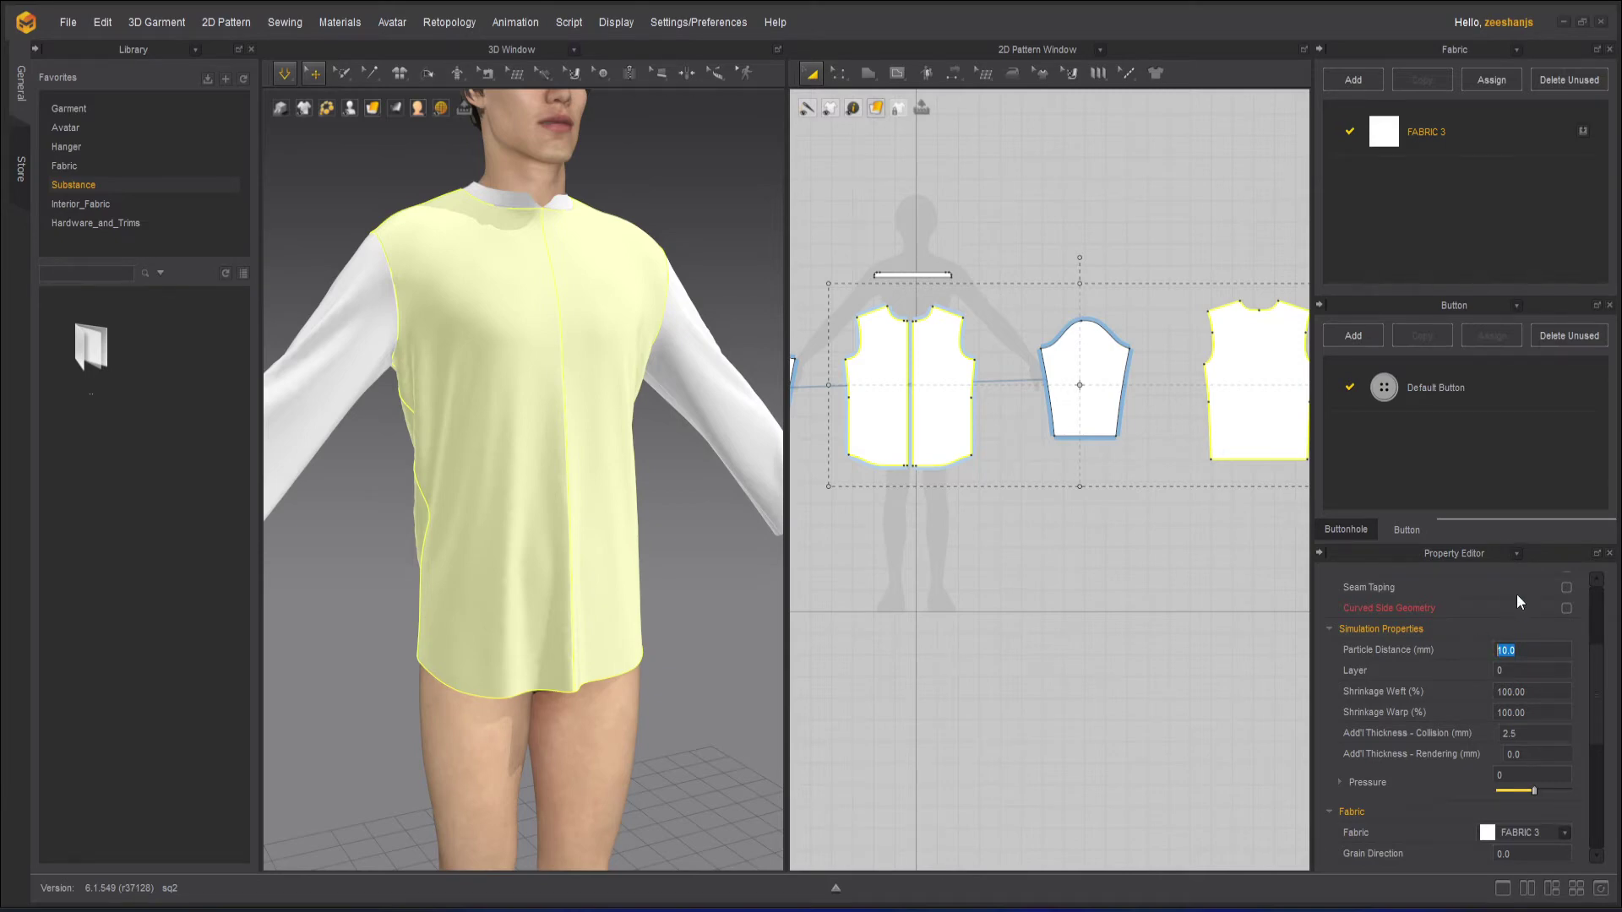
pyautogui.write('5')
pyautogui.press('Return')
# - Run the cloth simulation, then stop it and check the new drape
pyautogui.click(285, 73)
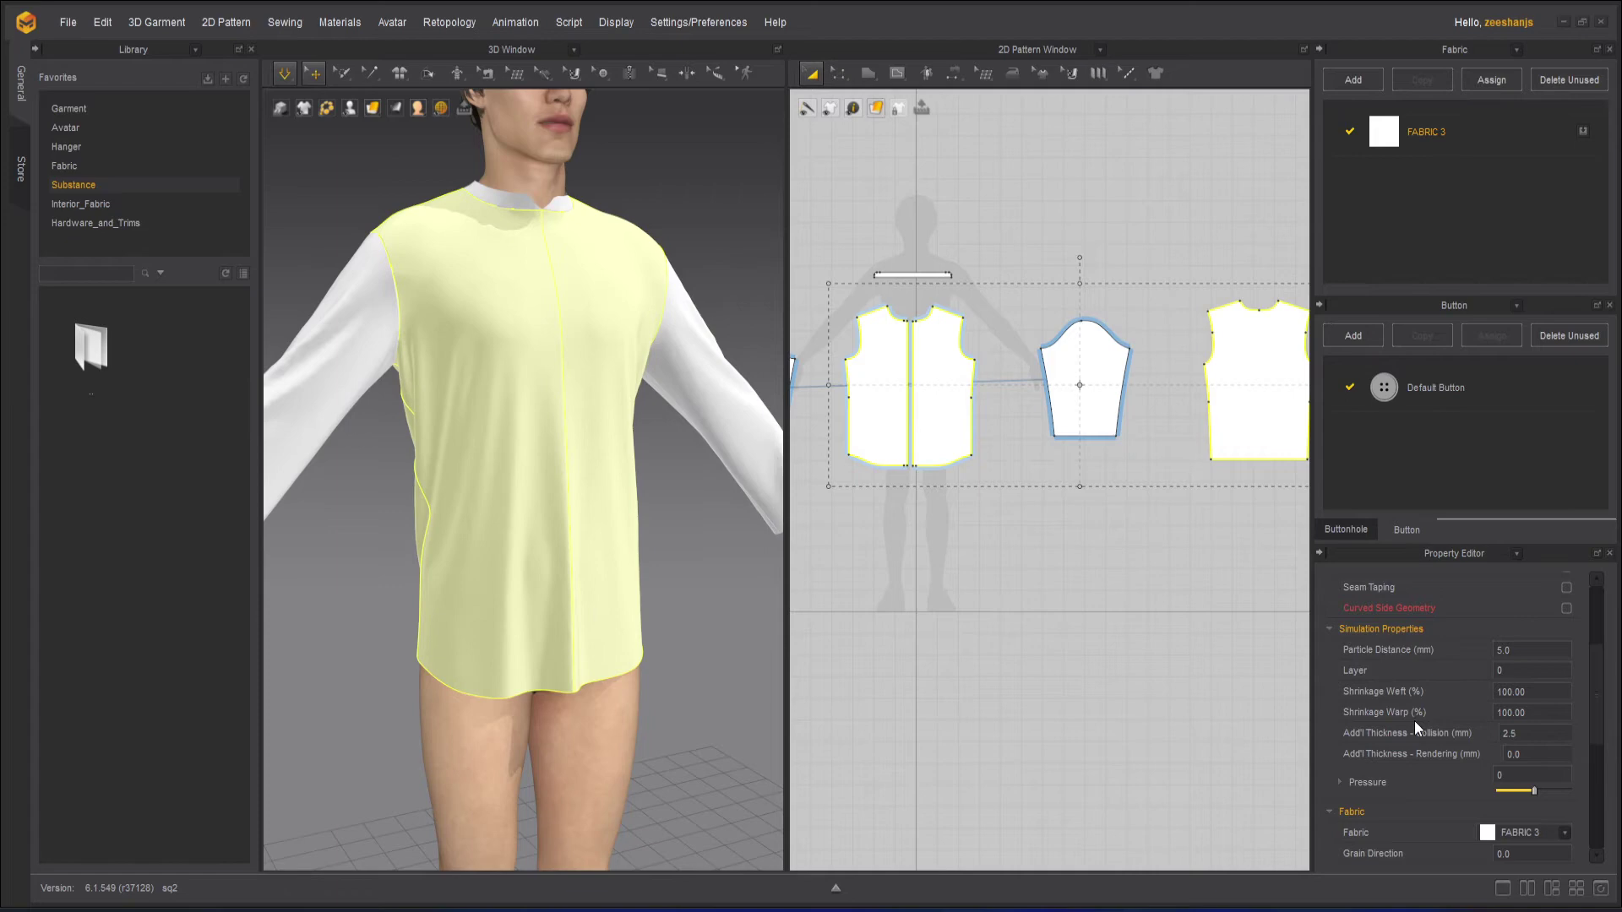
pyautogui.press('space')
pyautogui.moveTo(673, 626); pyautogui.dragTo(652, 621, button='right')
pyautogui.press('space')
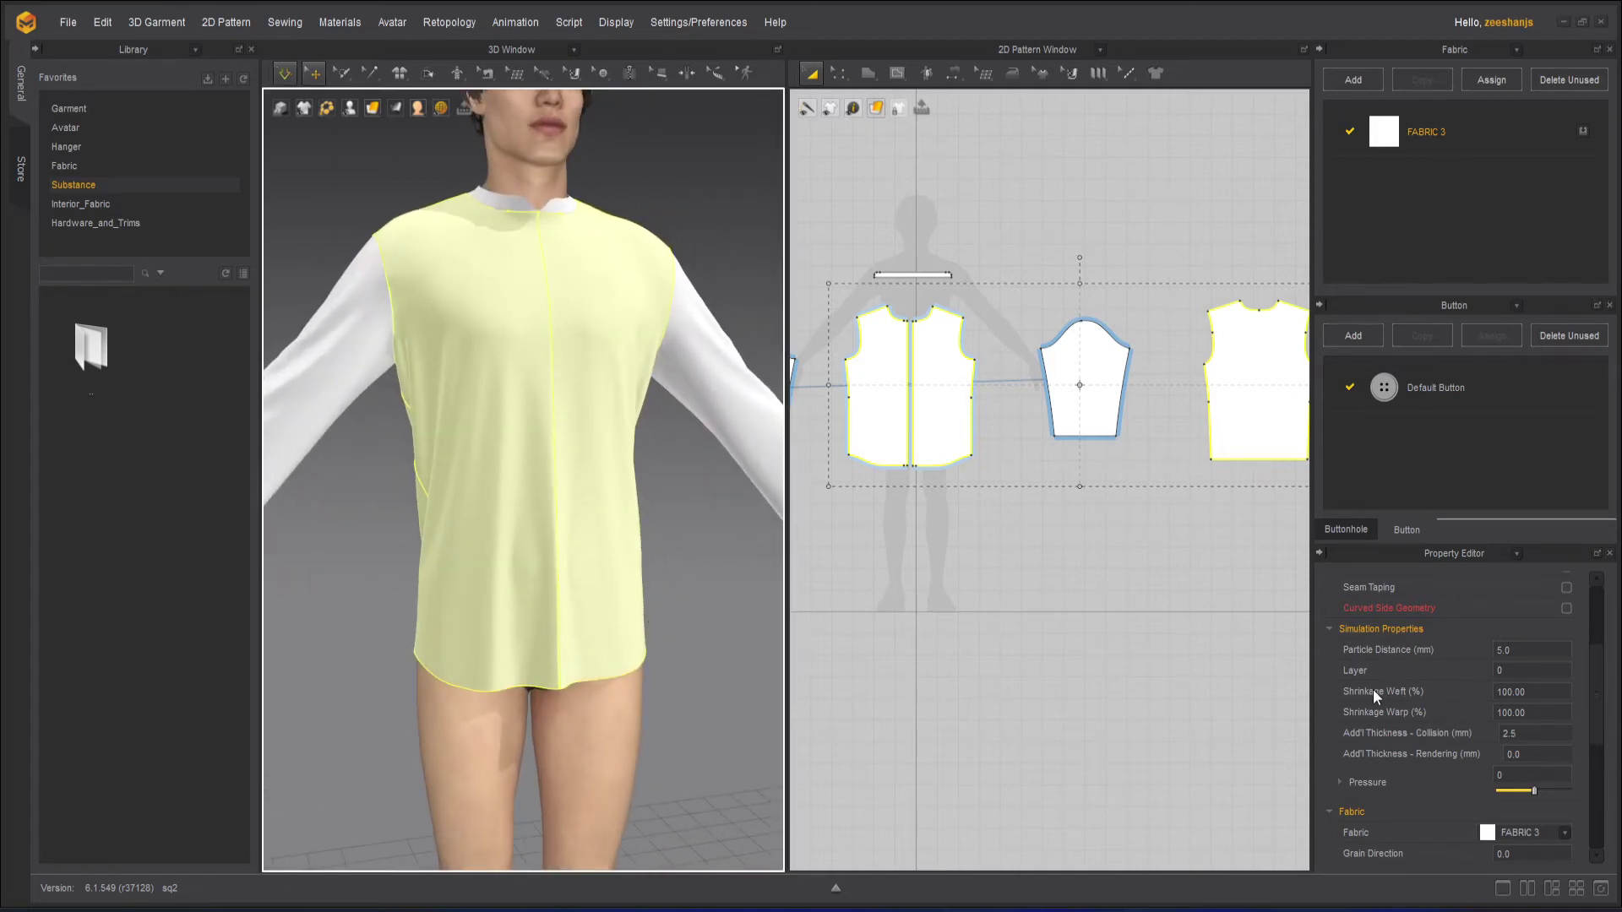
pyautogui.click(1536, 694)
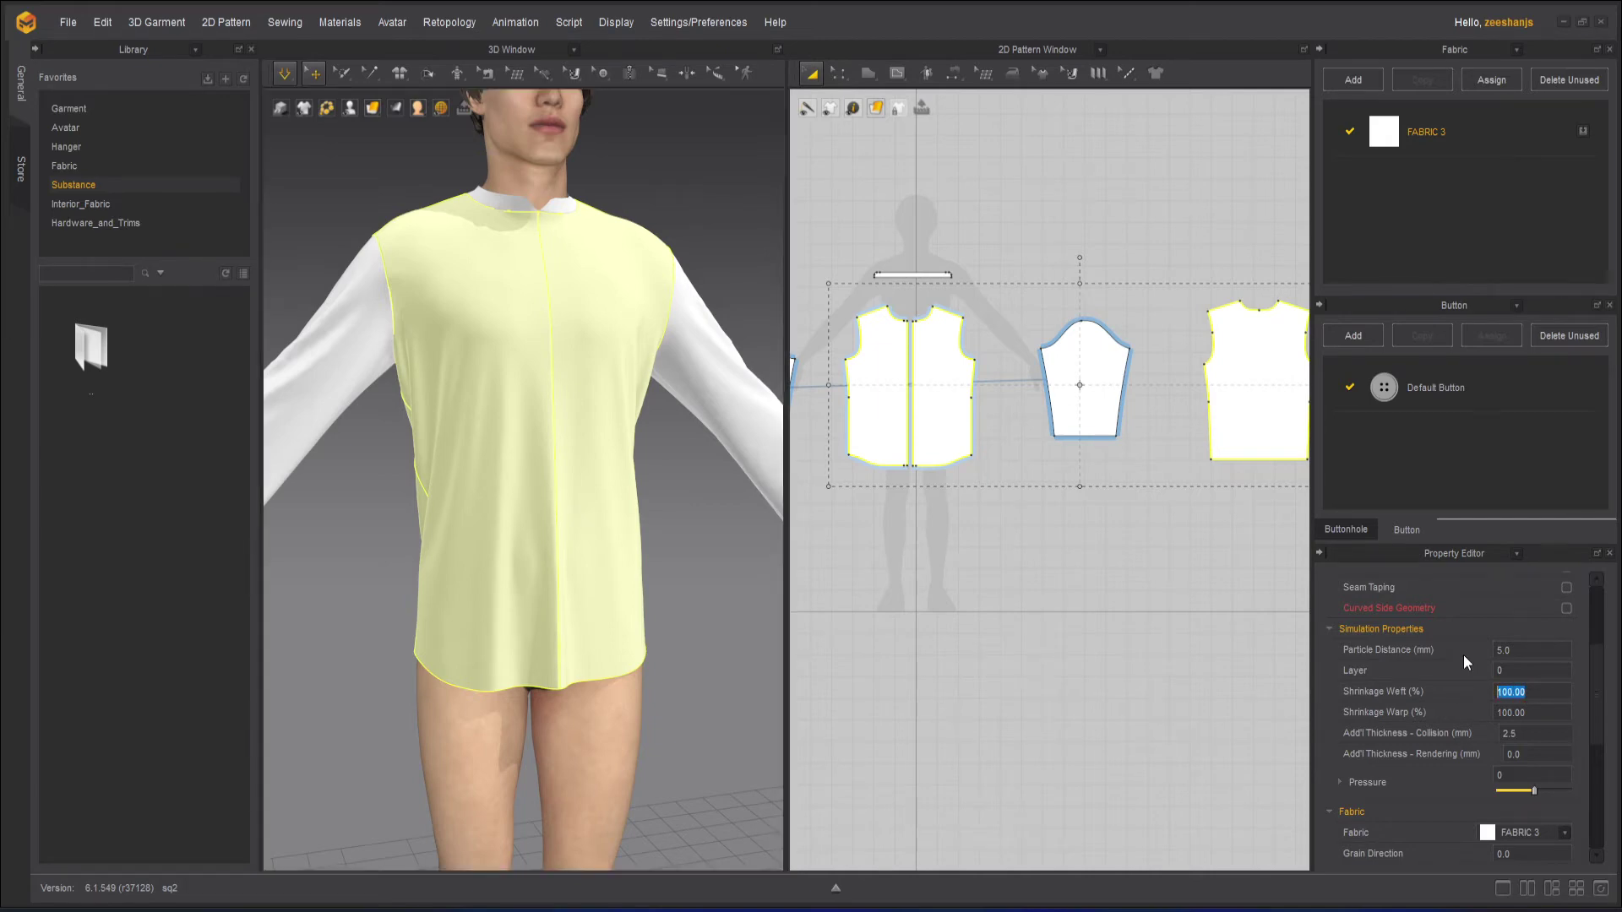
pyautogui.write('120')
pyautogui.press('Return')
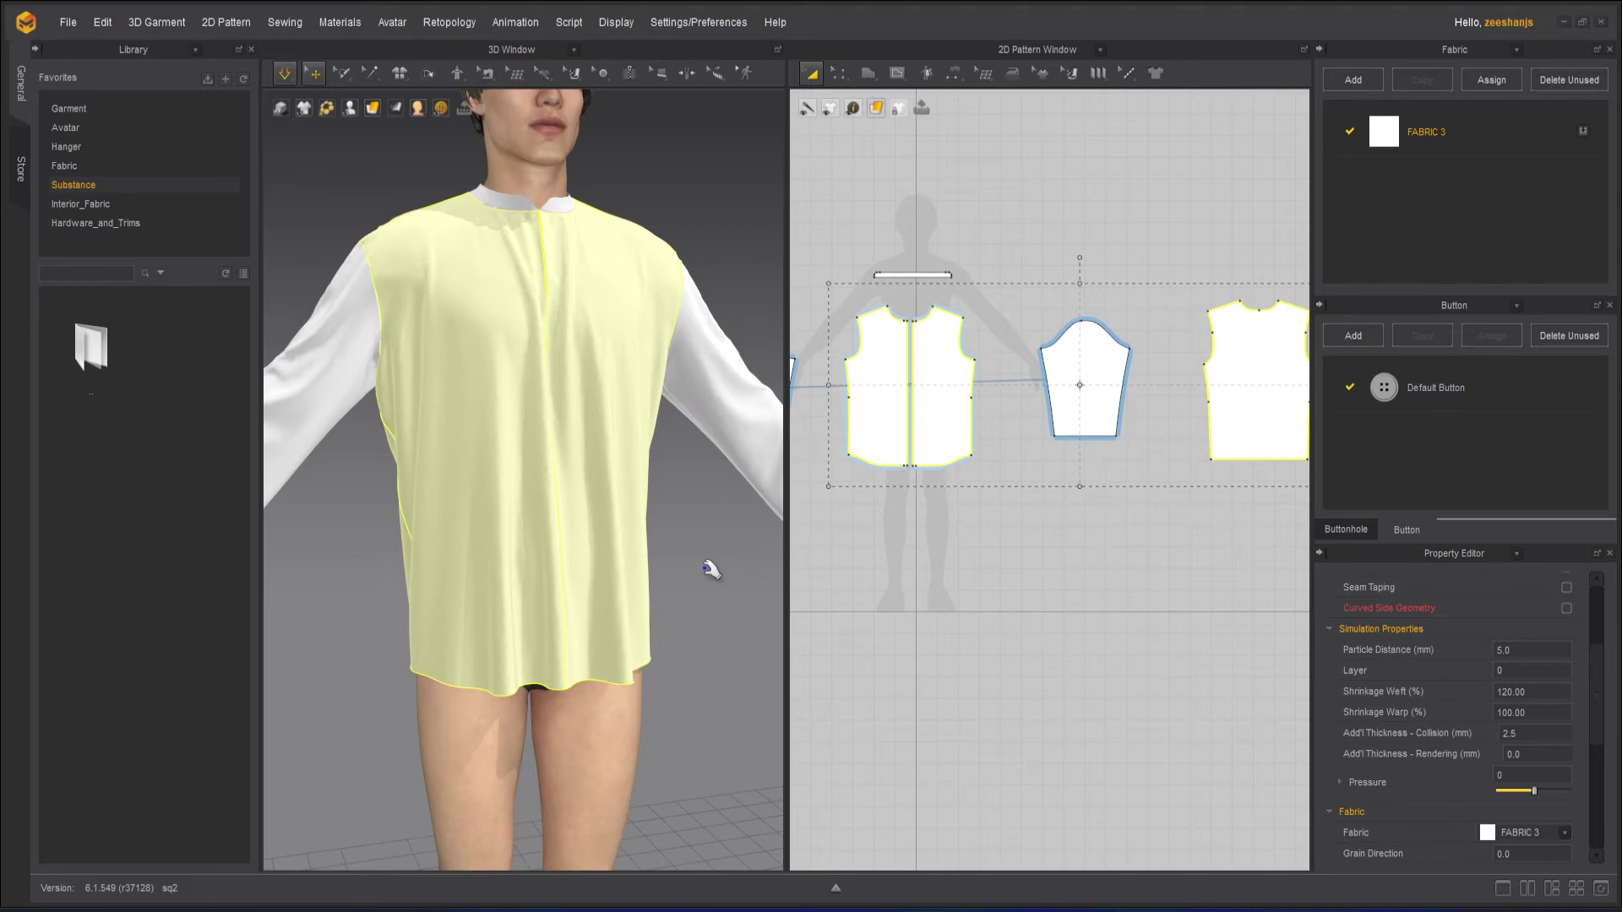
pyautogui.moveTo(709, 569); pyautogui.dragTo(678, 565, button='right')
pyautogui.press('space')
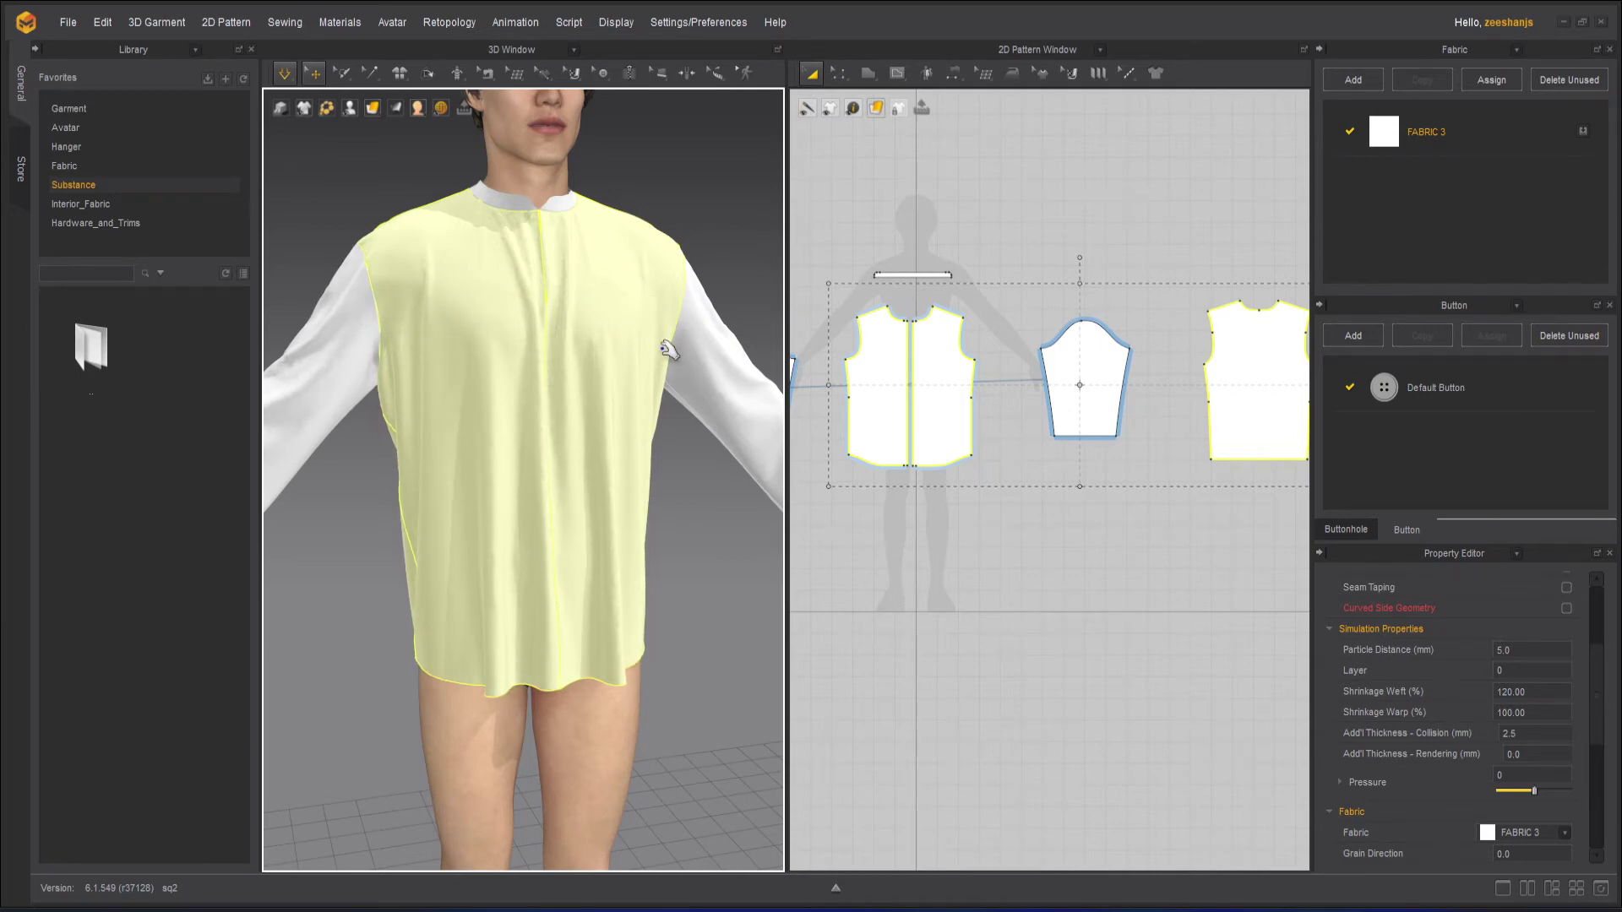
pyautogui.moveTo(747, 531); pyautogui.dragTo(625, 529, button='right')
pyautogui.click(1541, 692)
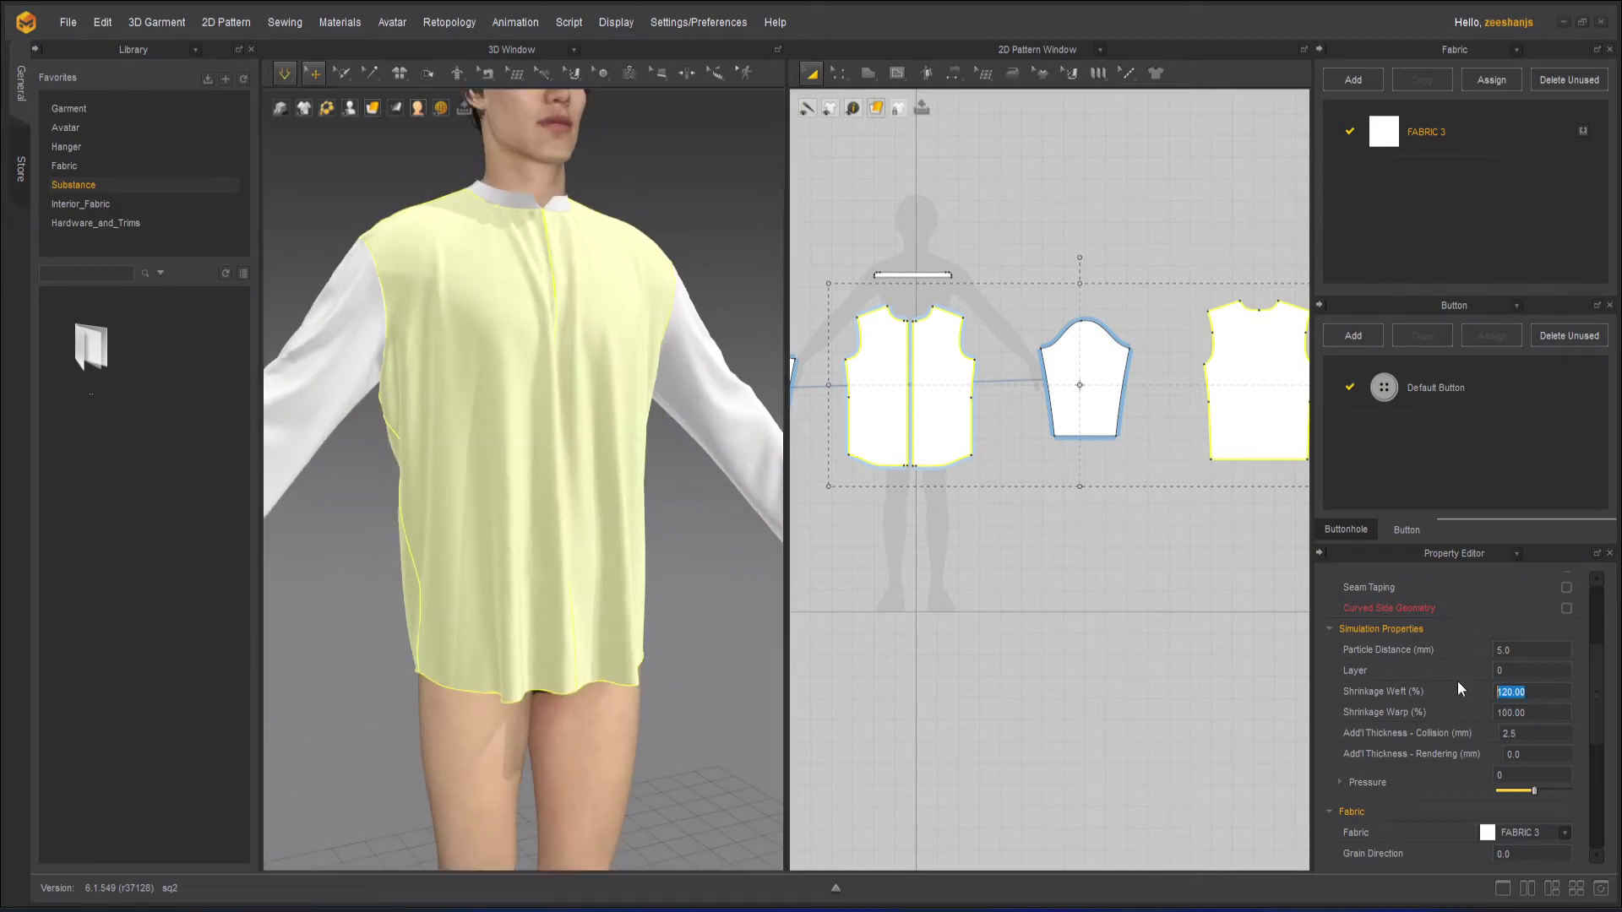
pyautogui.write('0')
pyautogui.hotkey('ctrl', 'z')
pyautogui.write('100')
pyautogui.press('Return')
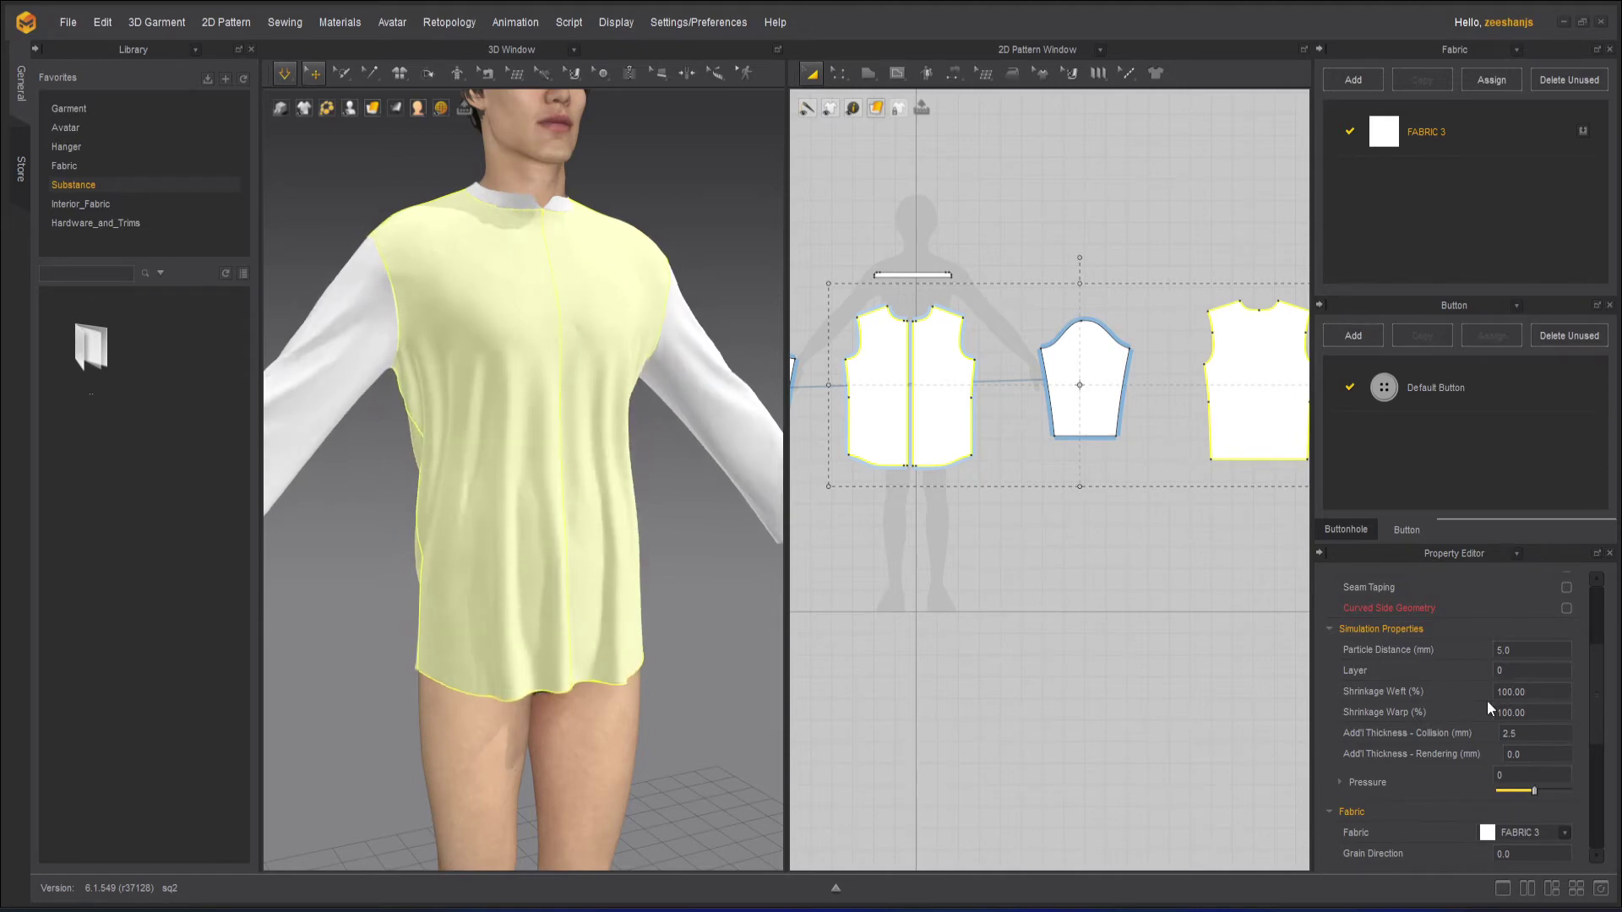
pyautogui.click(1547, 716)
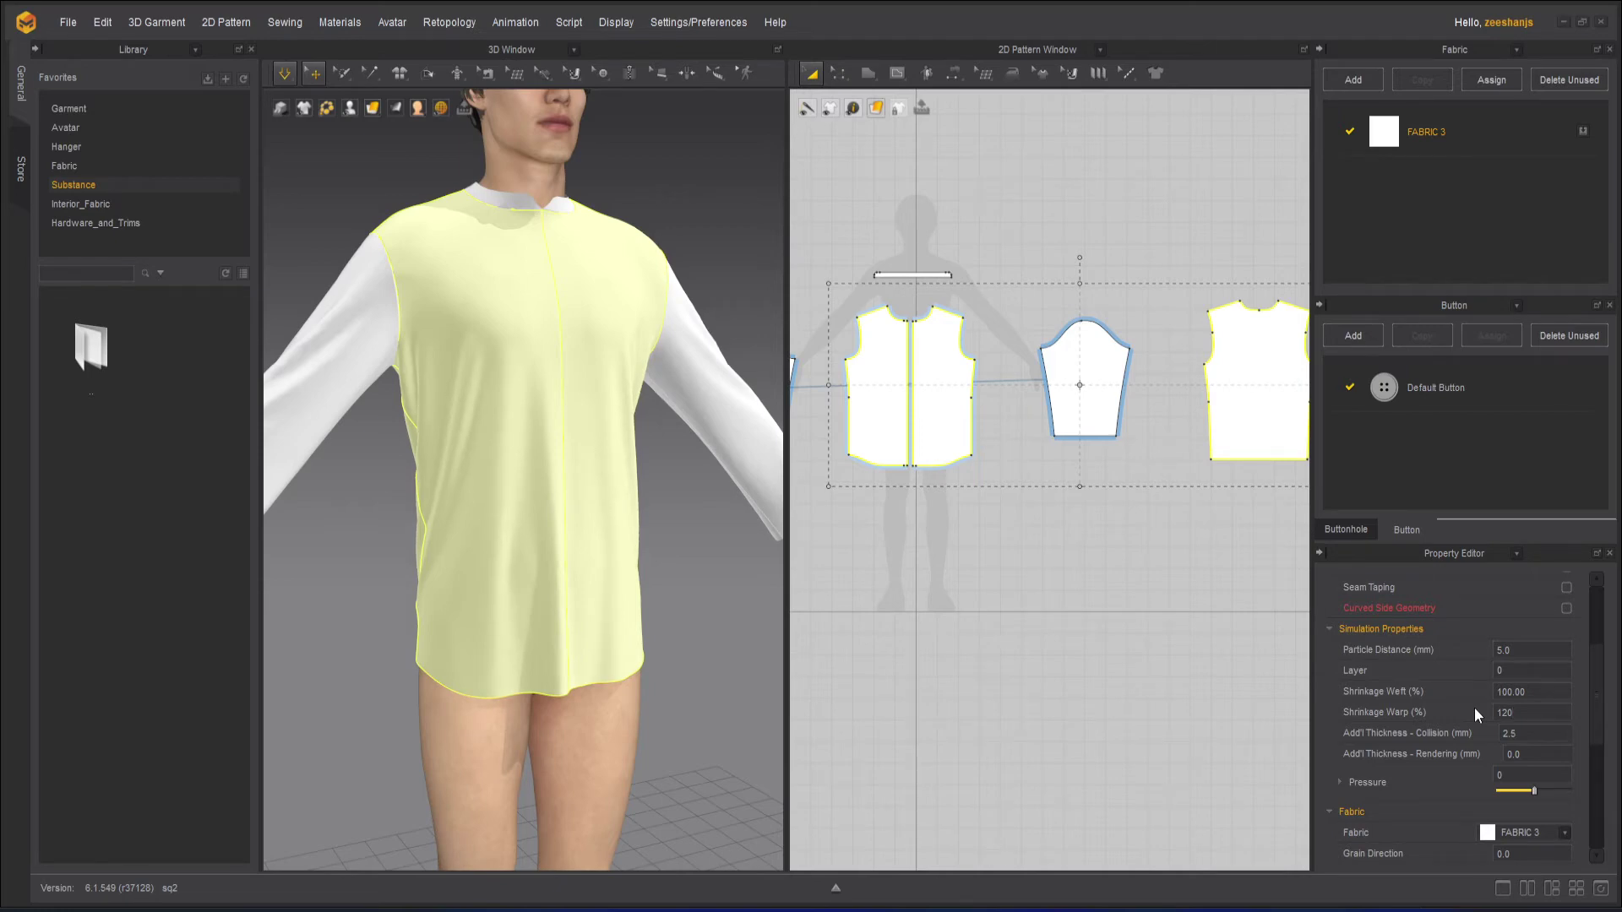
pyautogui.press('Return')
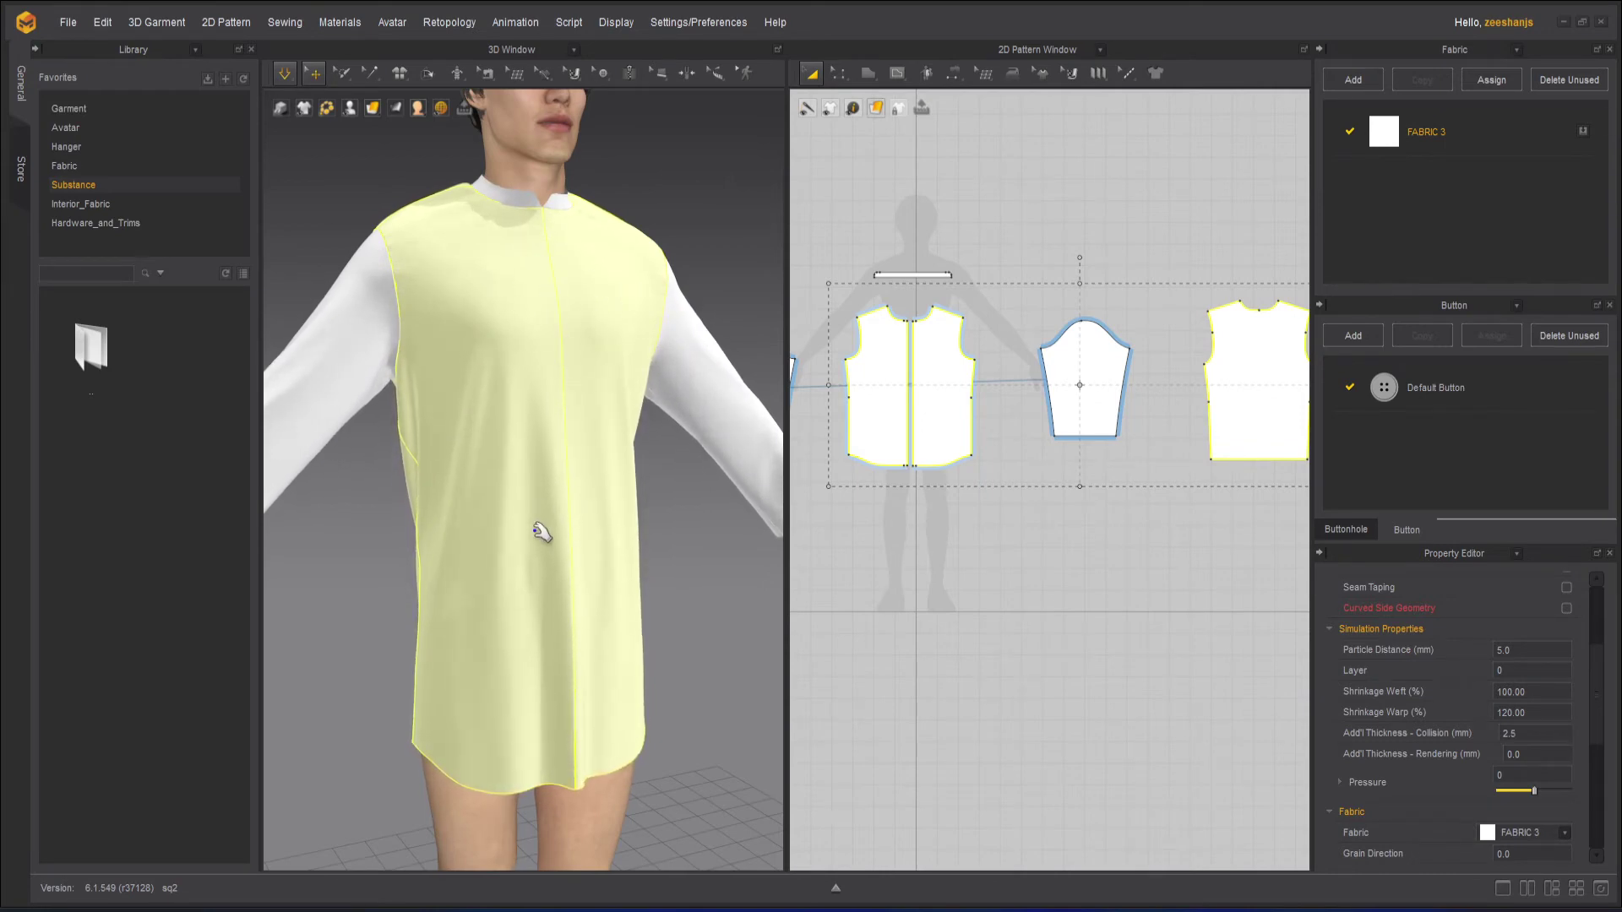
pyautogui.moveTo(363, 677)
pyautogui.mouseDown(button='right')
pyautogui.moveTo(590, 673)
pyautogui.moveTo(362, 677)
pyautogui.mouseUp(button='right')
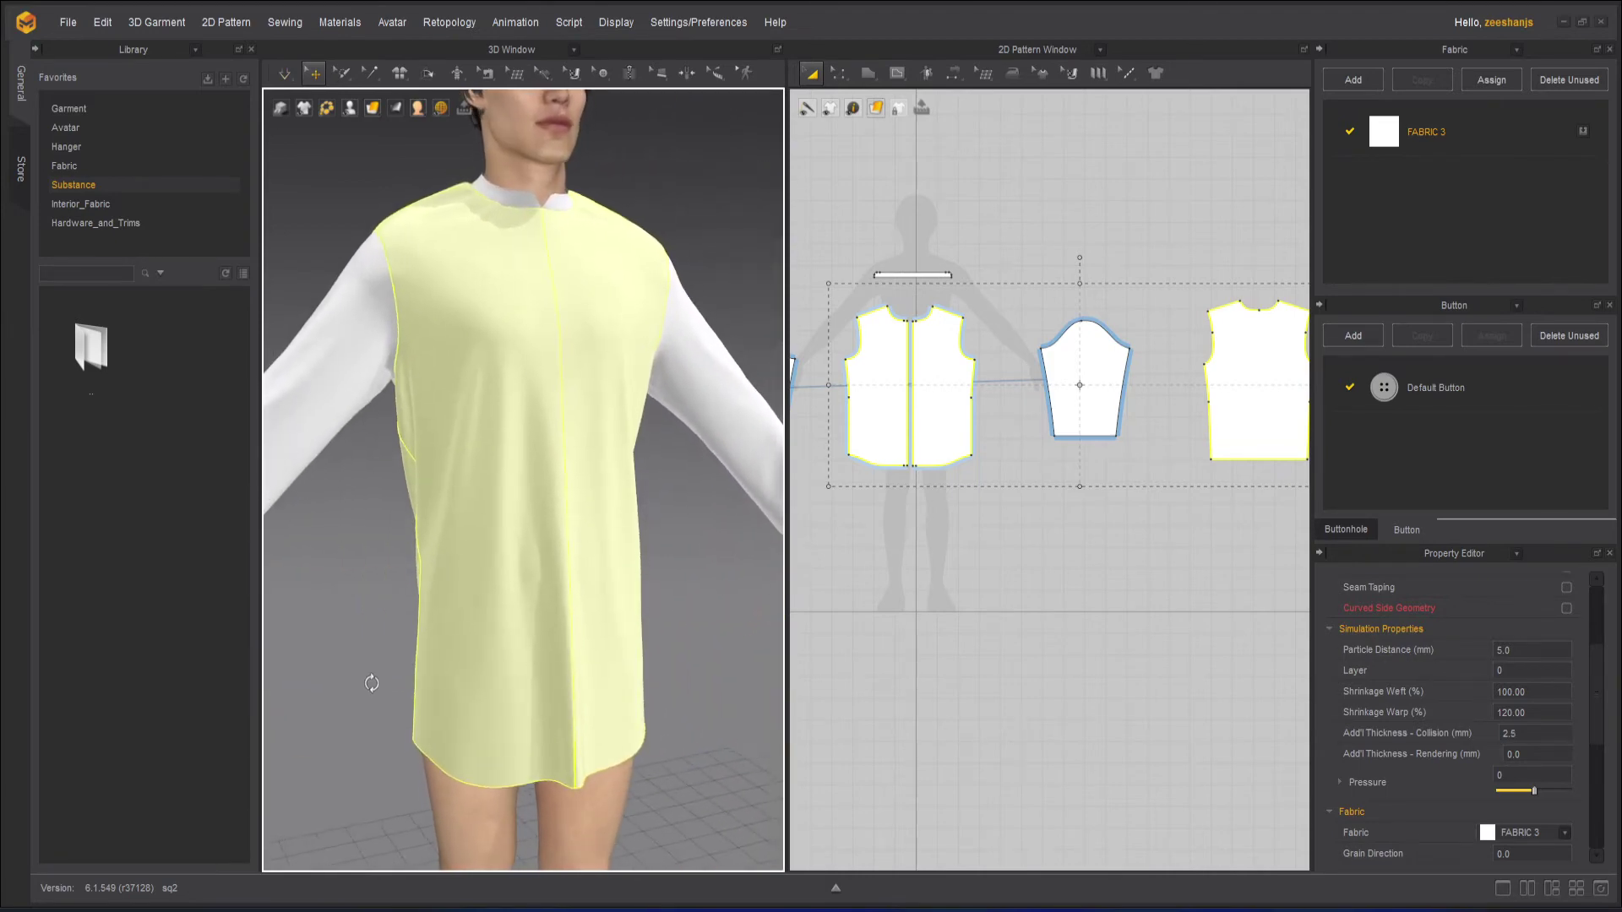
pyautogui.press('space')
pyautogui.click(1564, 713)
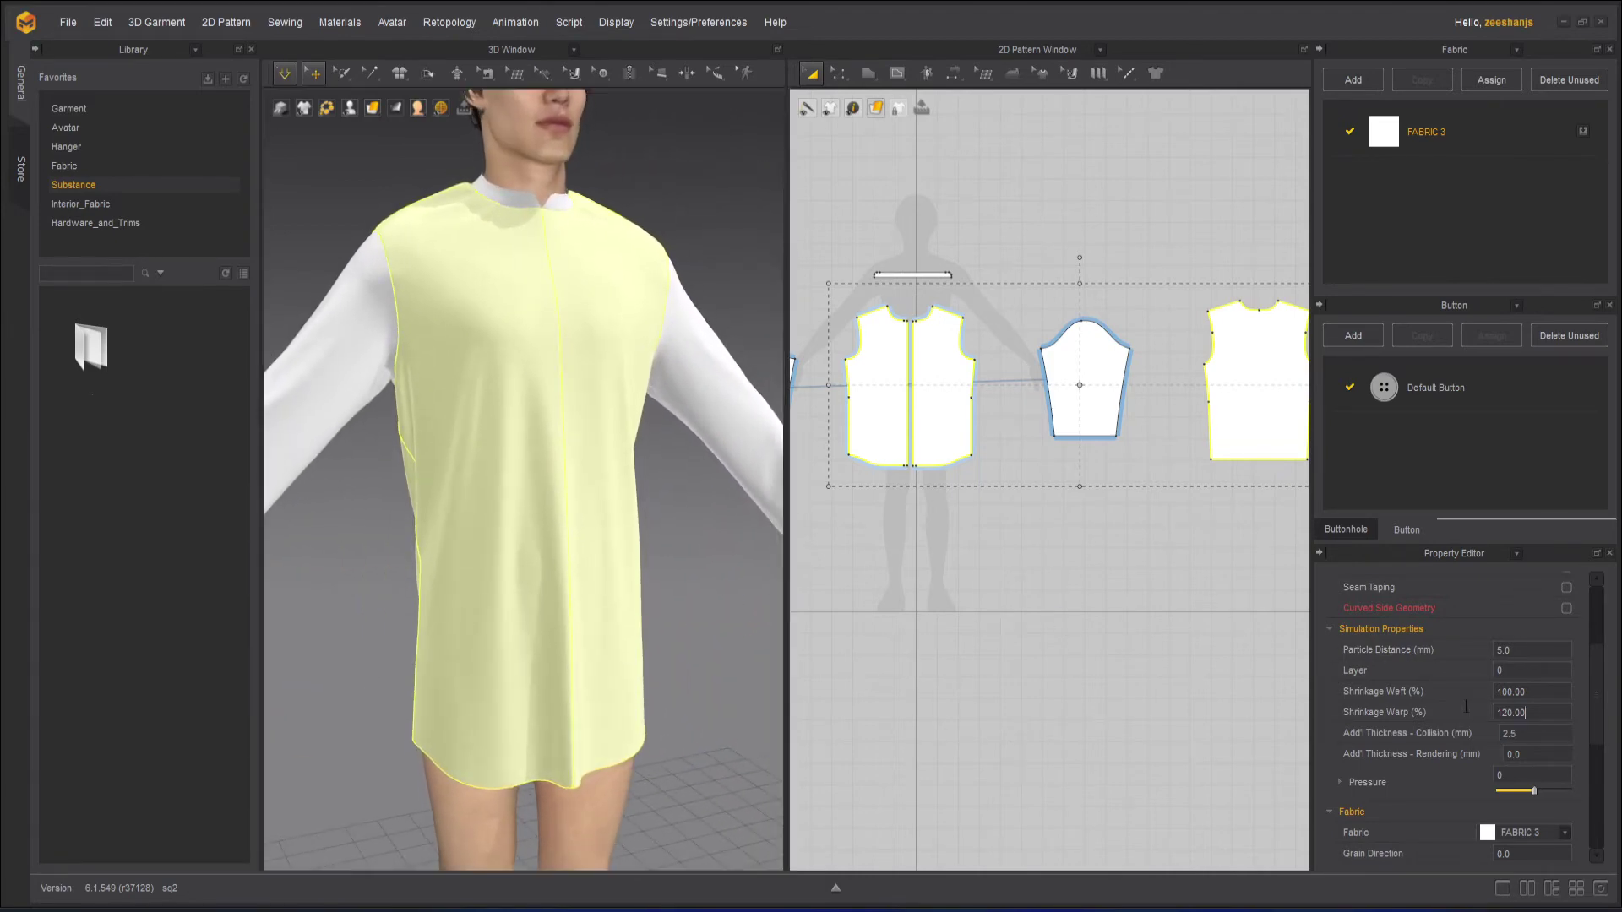
pyautogui.write('100')
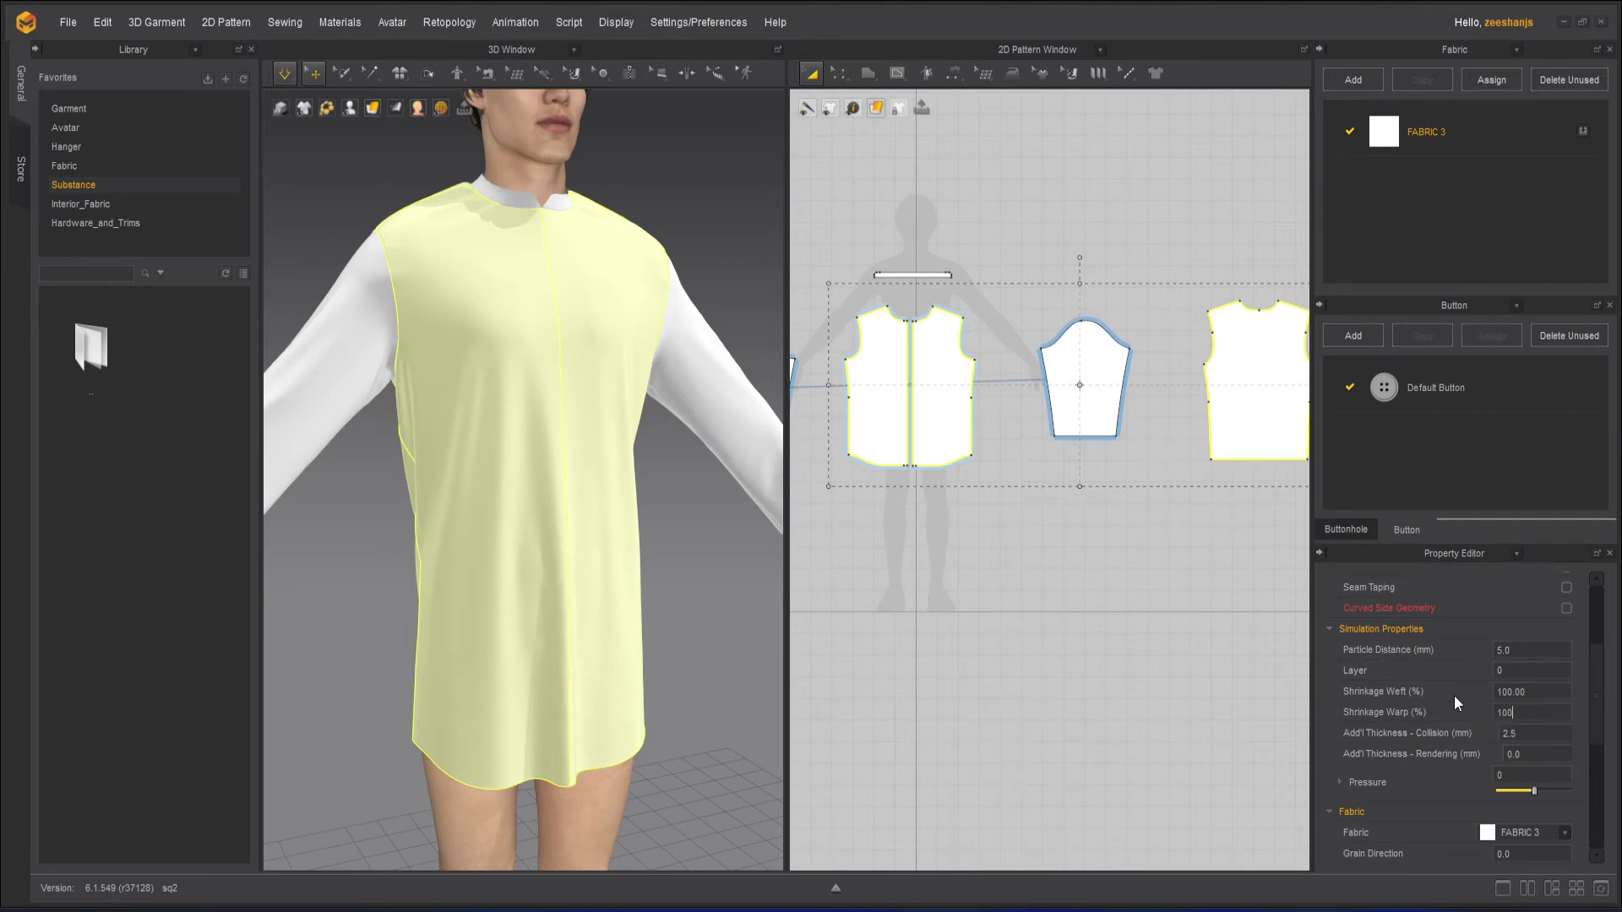
pyautogui.press('Return')
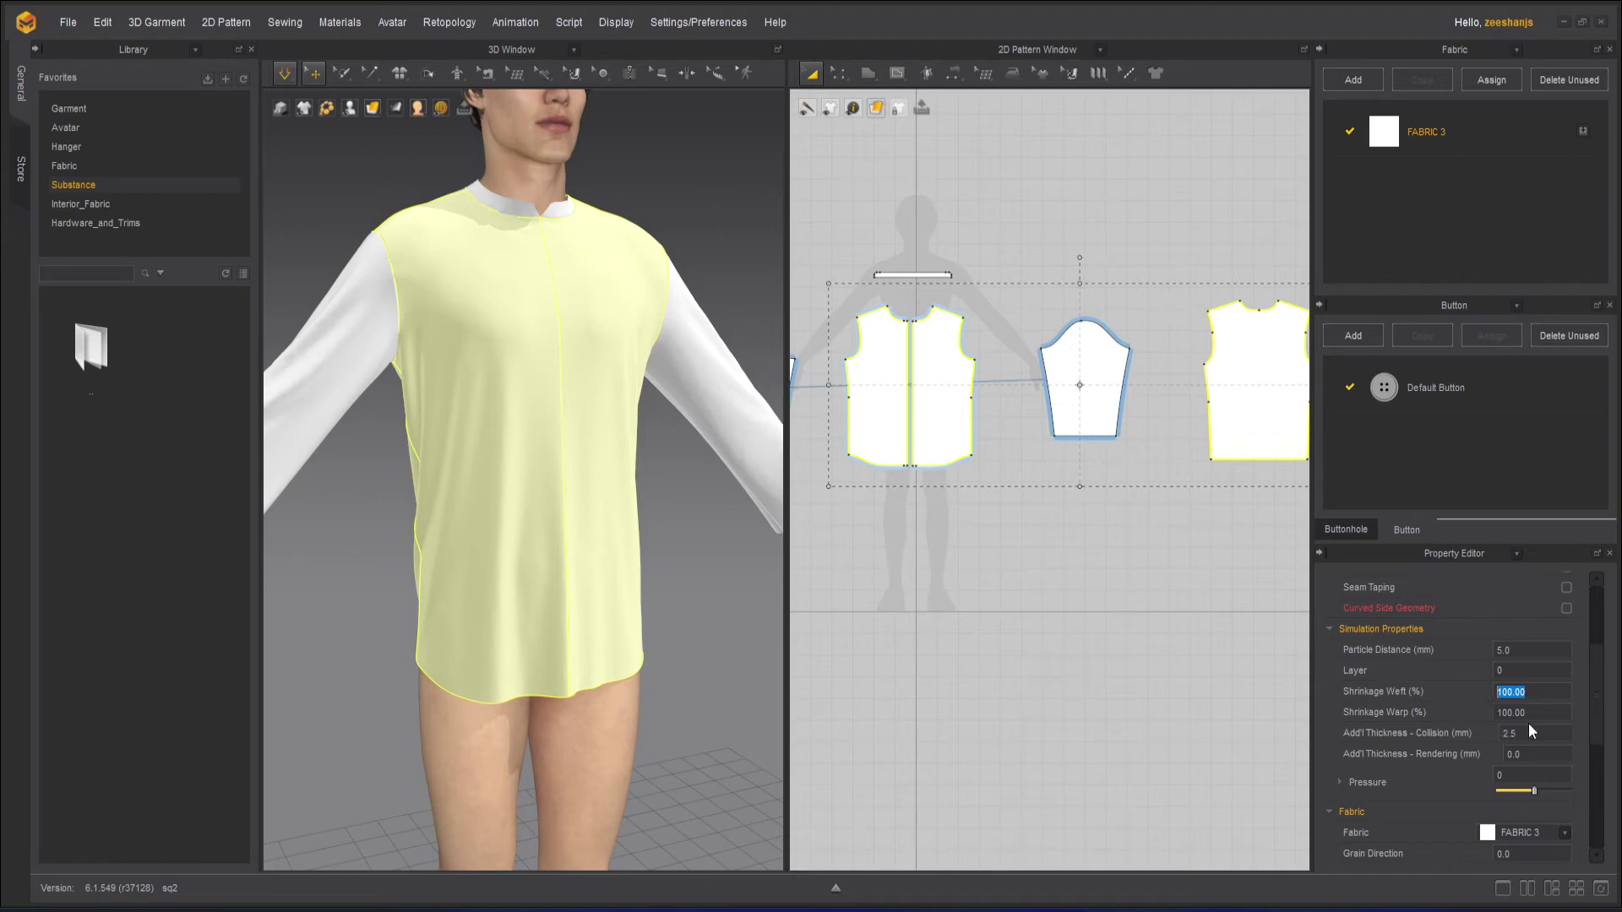
# - Set Shrinkage Weft and Shrinkage Warp to 110% and check the looser drape from behind
pyautogui.press('Return')
pyautogui.write('110')
pyautogui.press('Tab')
pyautogui.write('100')
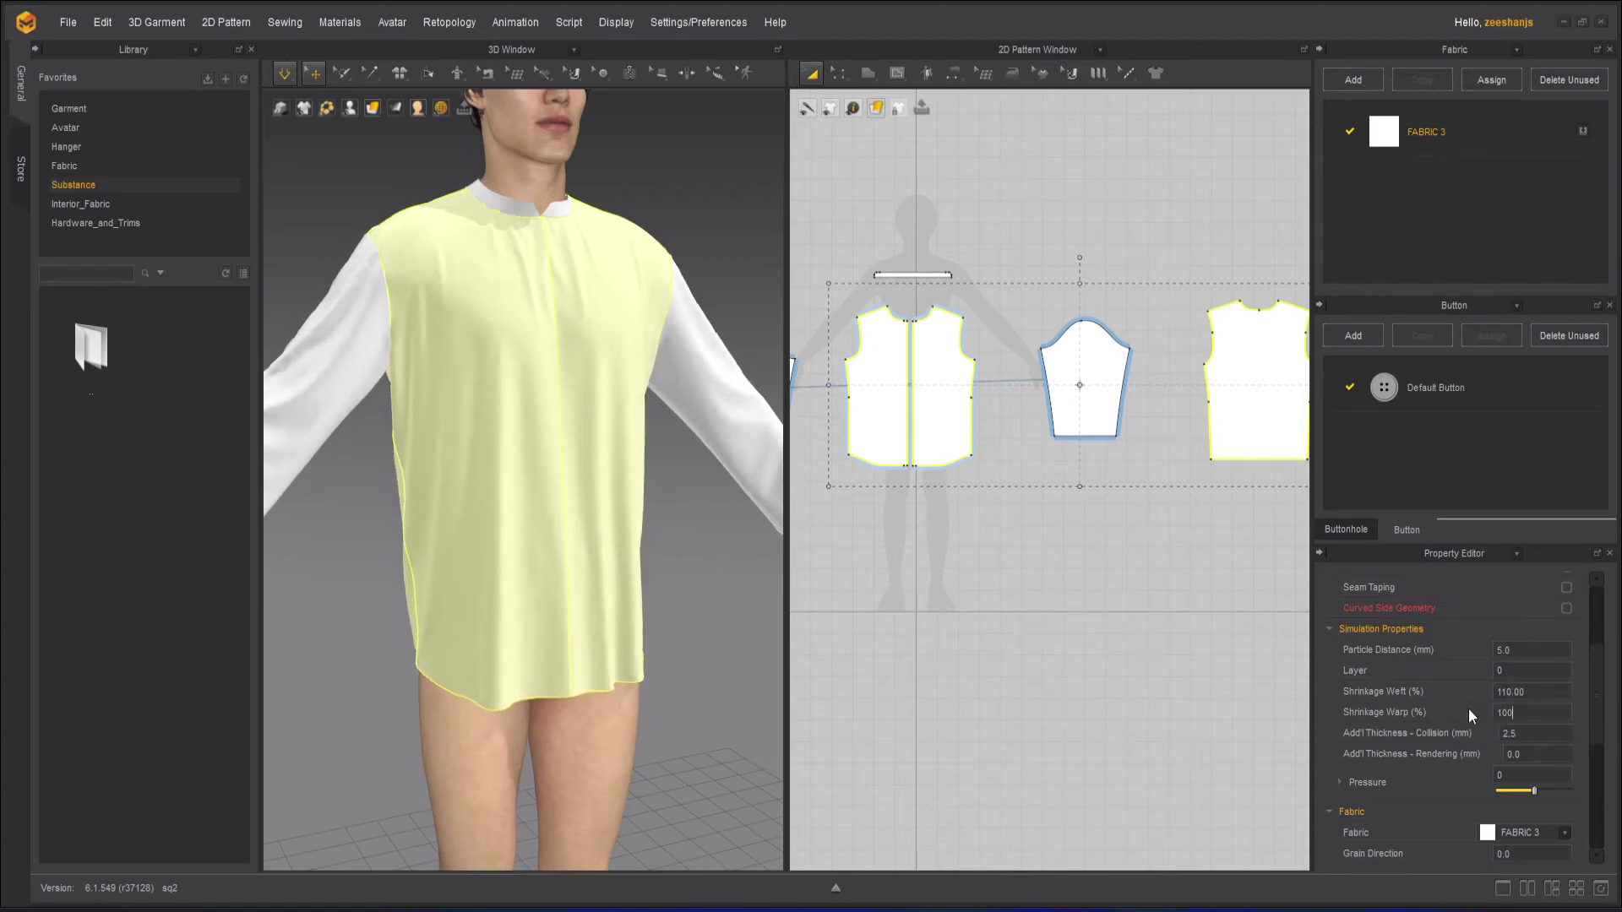
pyautogui.press('Return')
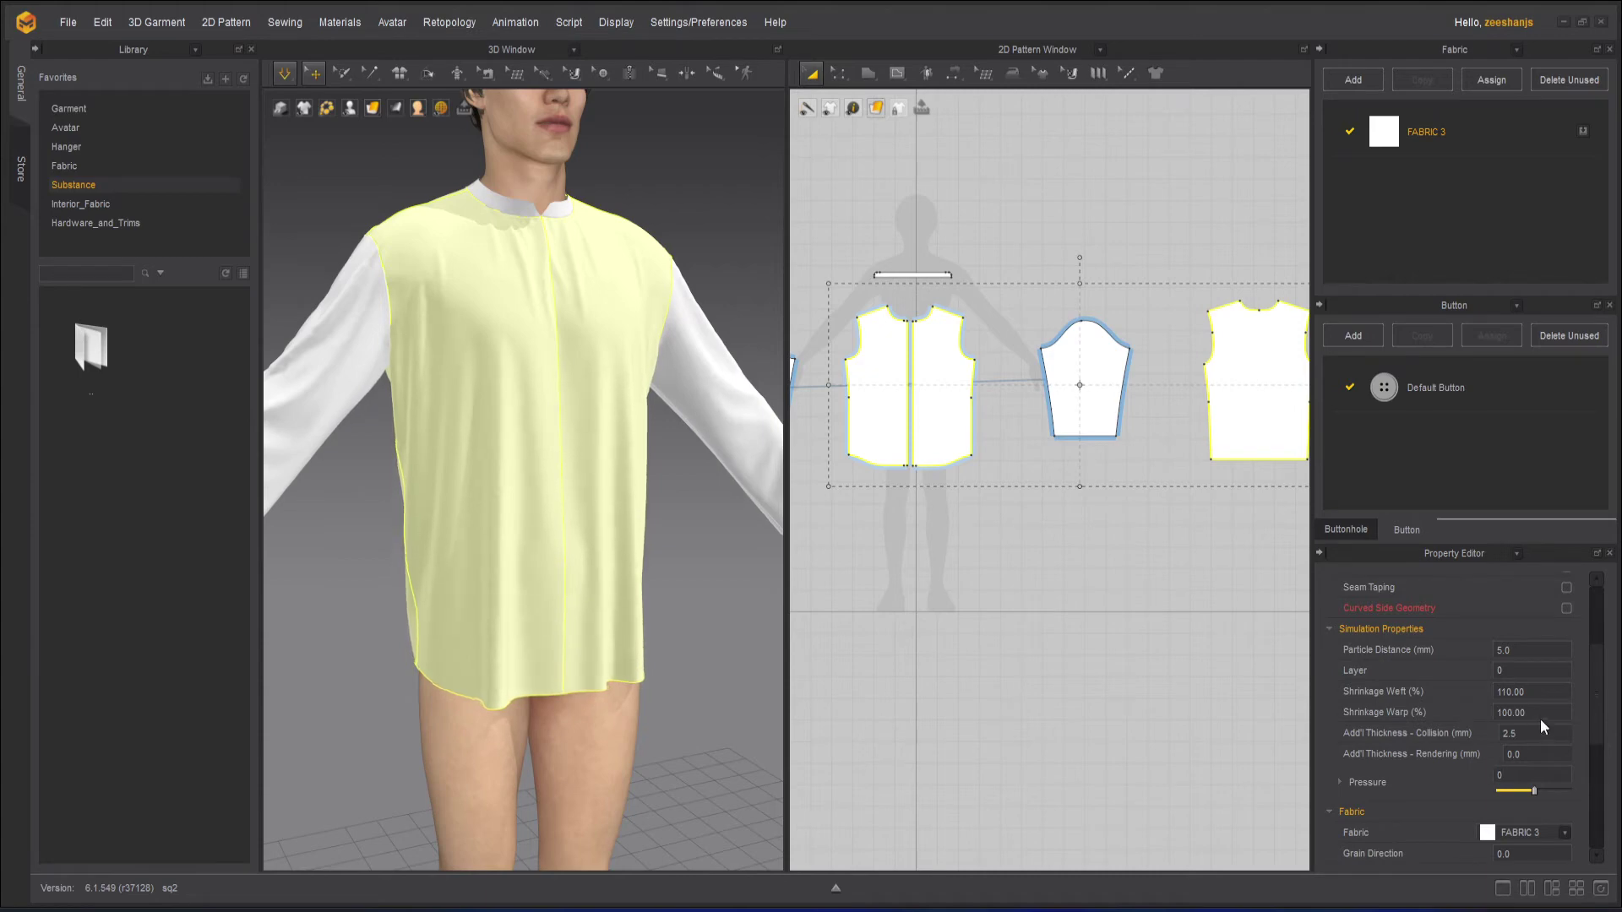
pyautogui.click(1512, 713)
pyautogui.write('110')
pyautogui.press('Return')
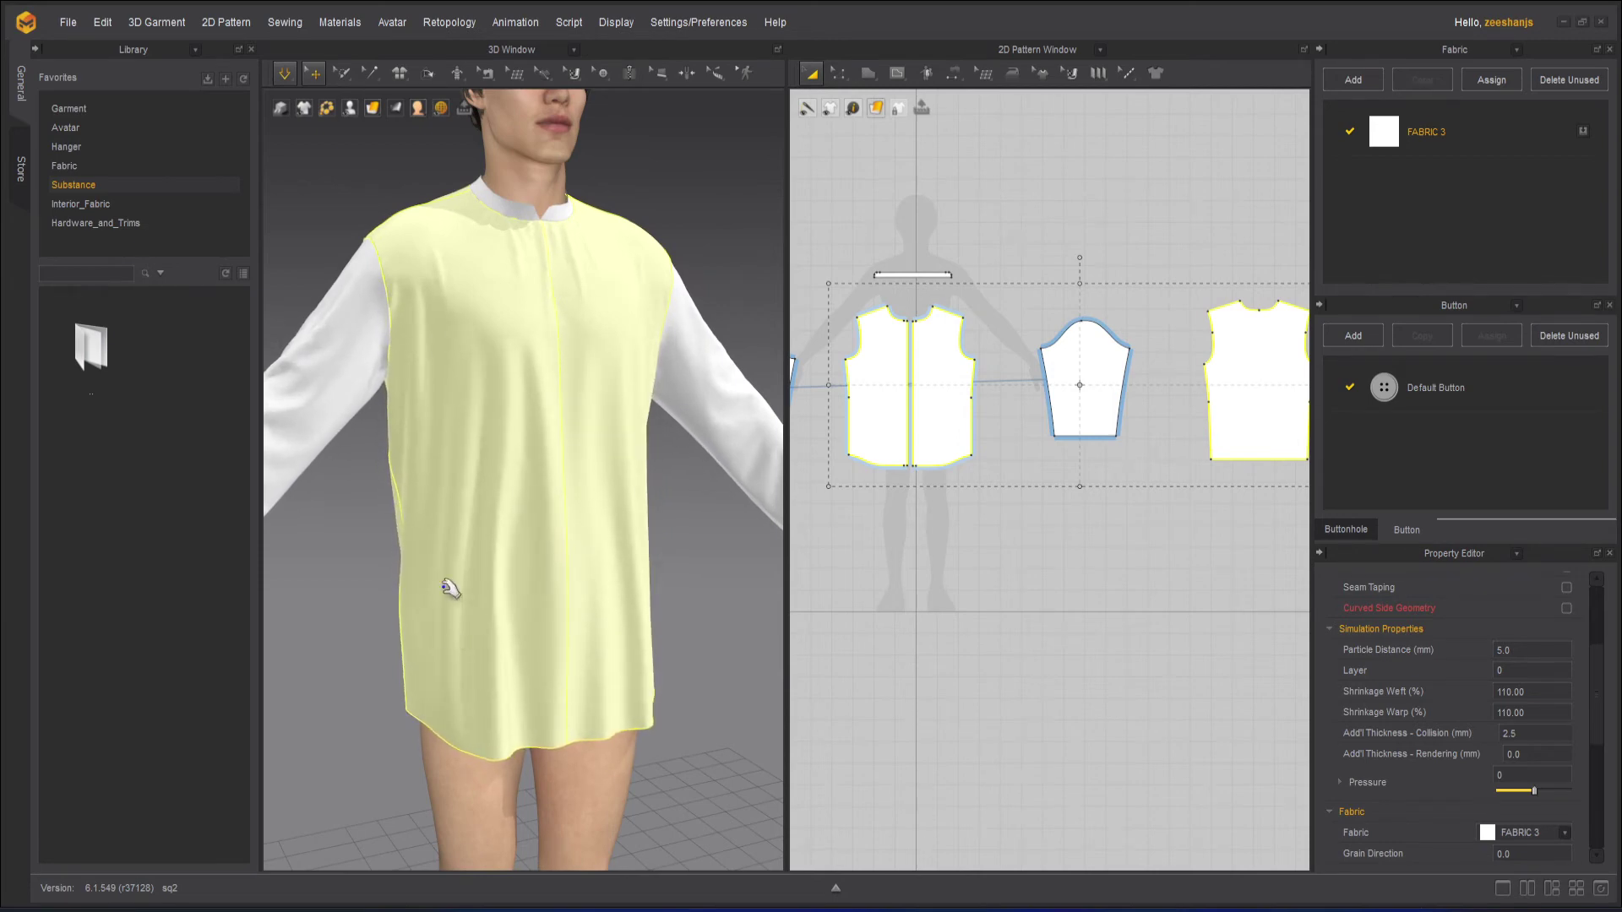
pyautogui.moveTo(782, 591); pyautogui.dragTo(735, 591, button='right')
pyautogui.scroll(3, 608, 543)
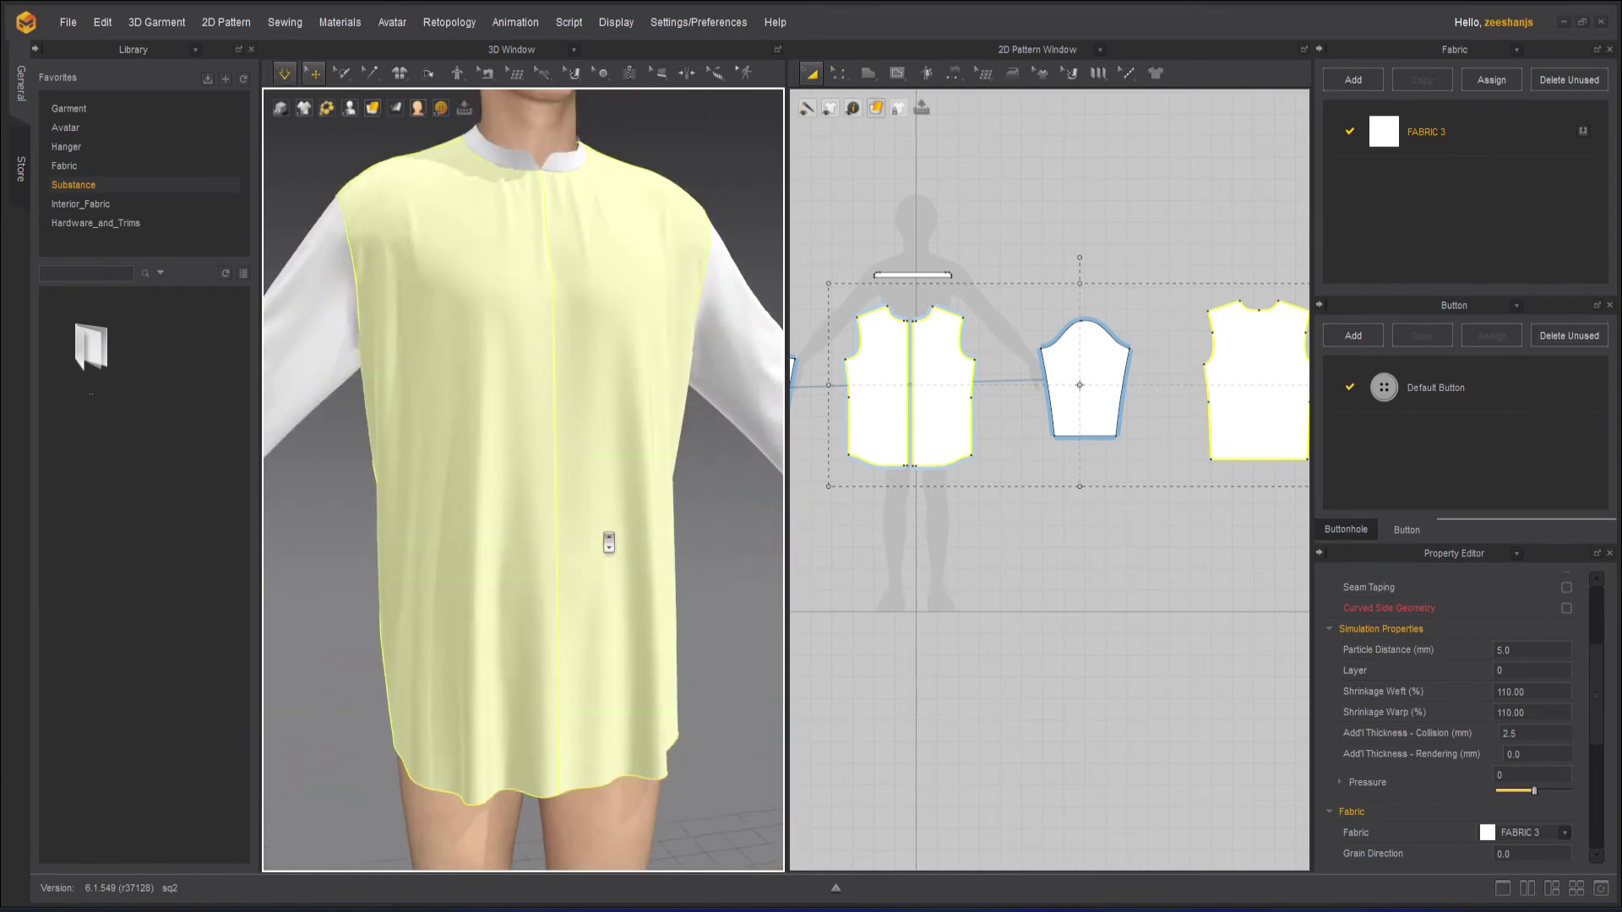
pyautogui.moveTo(608, 543)
pyautogui.mouseDown(button='right')
pyautogui.moveTo(605, 565)
pyautogui.moveTo(405, 562)
pyautogui.moveTo(591, 510)
pyautogui.moveTo(431, 521)
pyautogui.moveTo(622, 525)
pyautogui.moveTo(597, 529)
pyautogui.mouseUp(button='right')
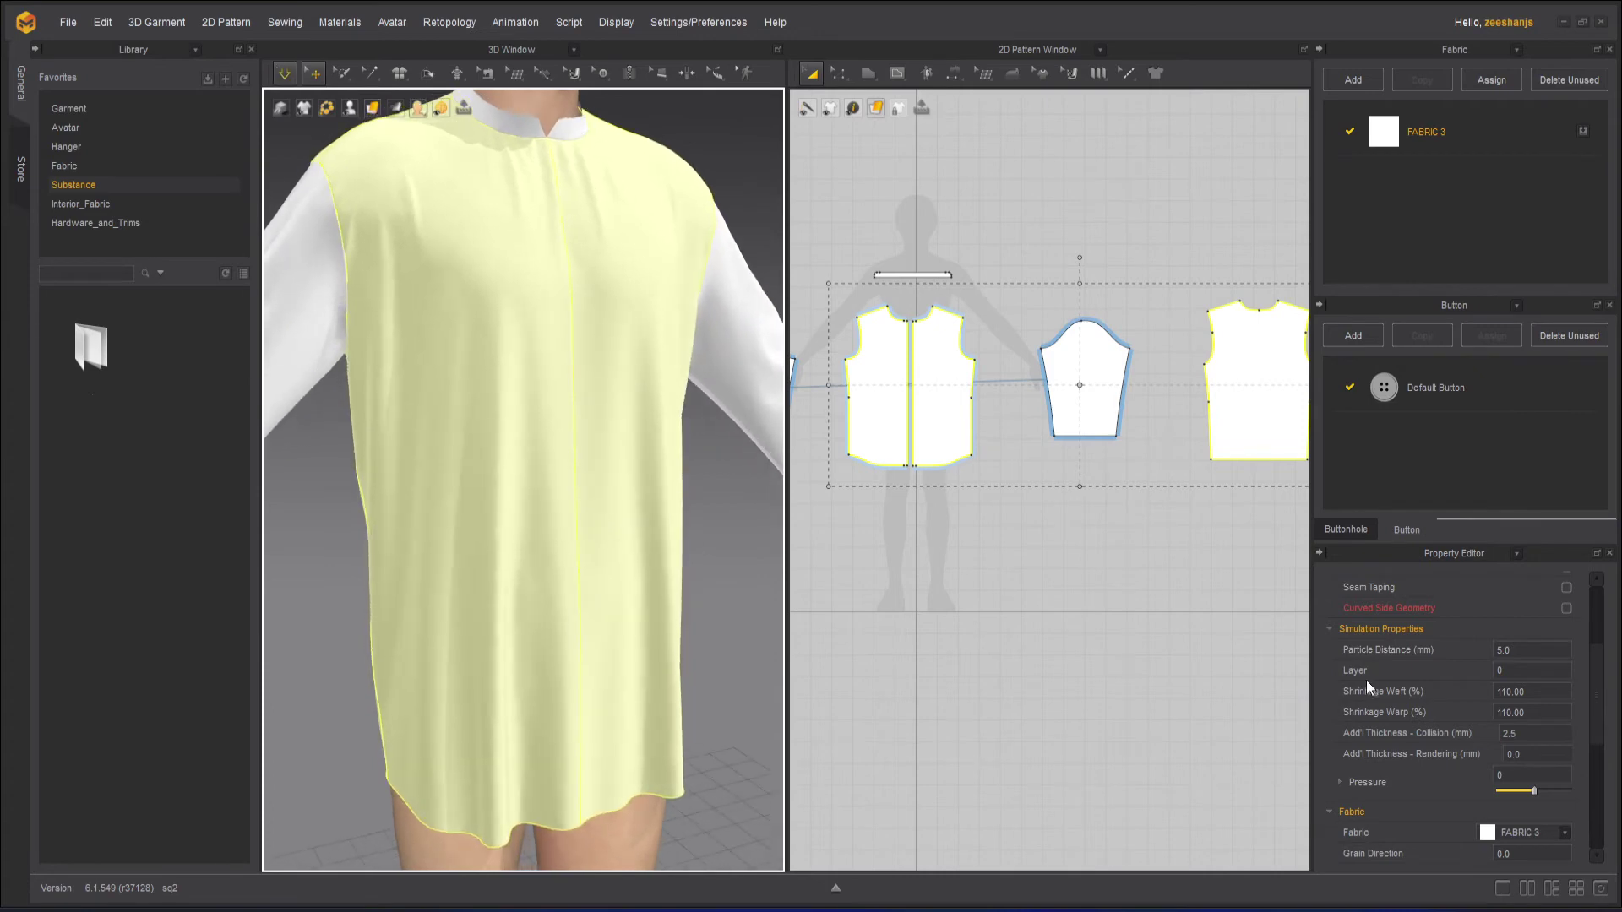
# - Enter 80 for both Shrinkage Weft and Shrinkage Warp on the shirt body
pyautogui.click(1512, 691)
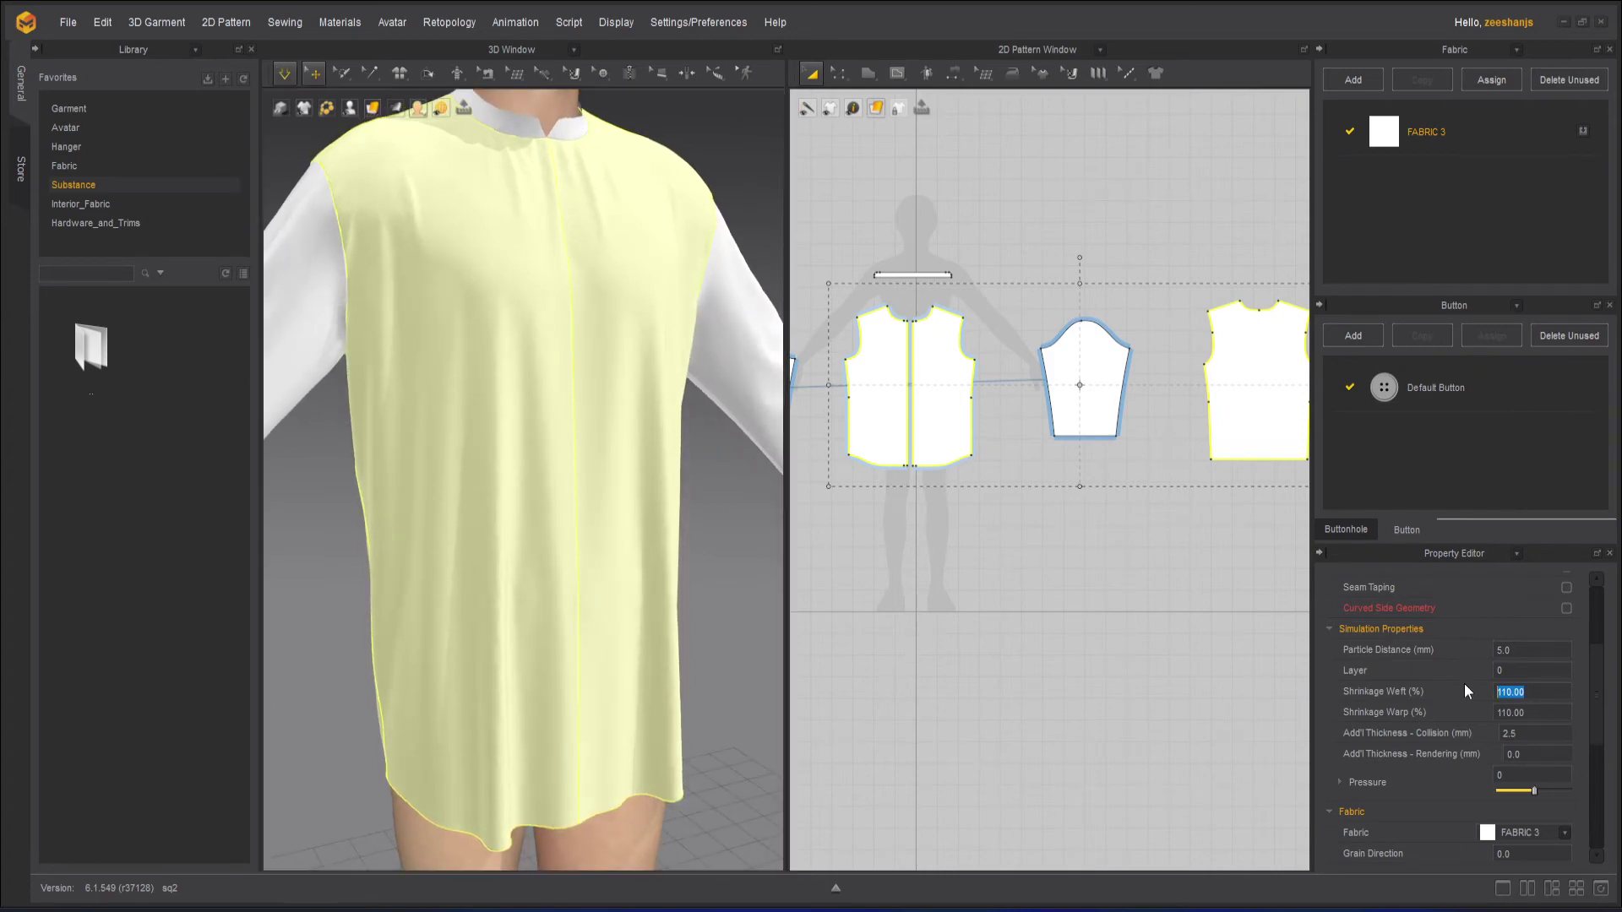
pyautogui.write('80')
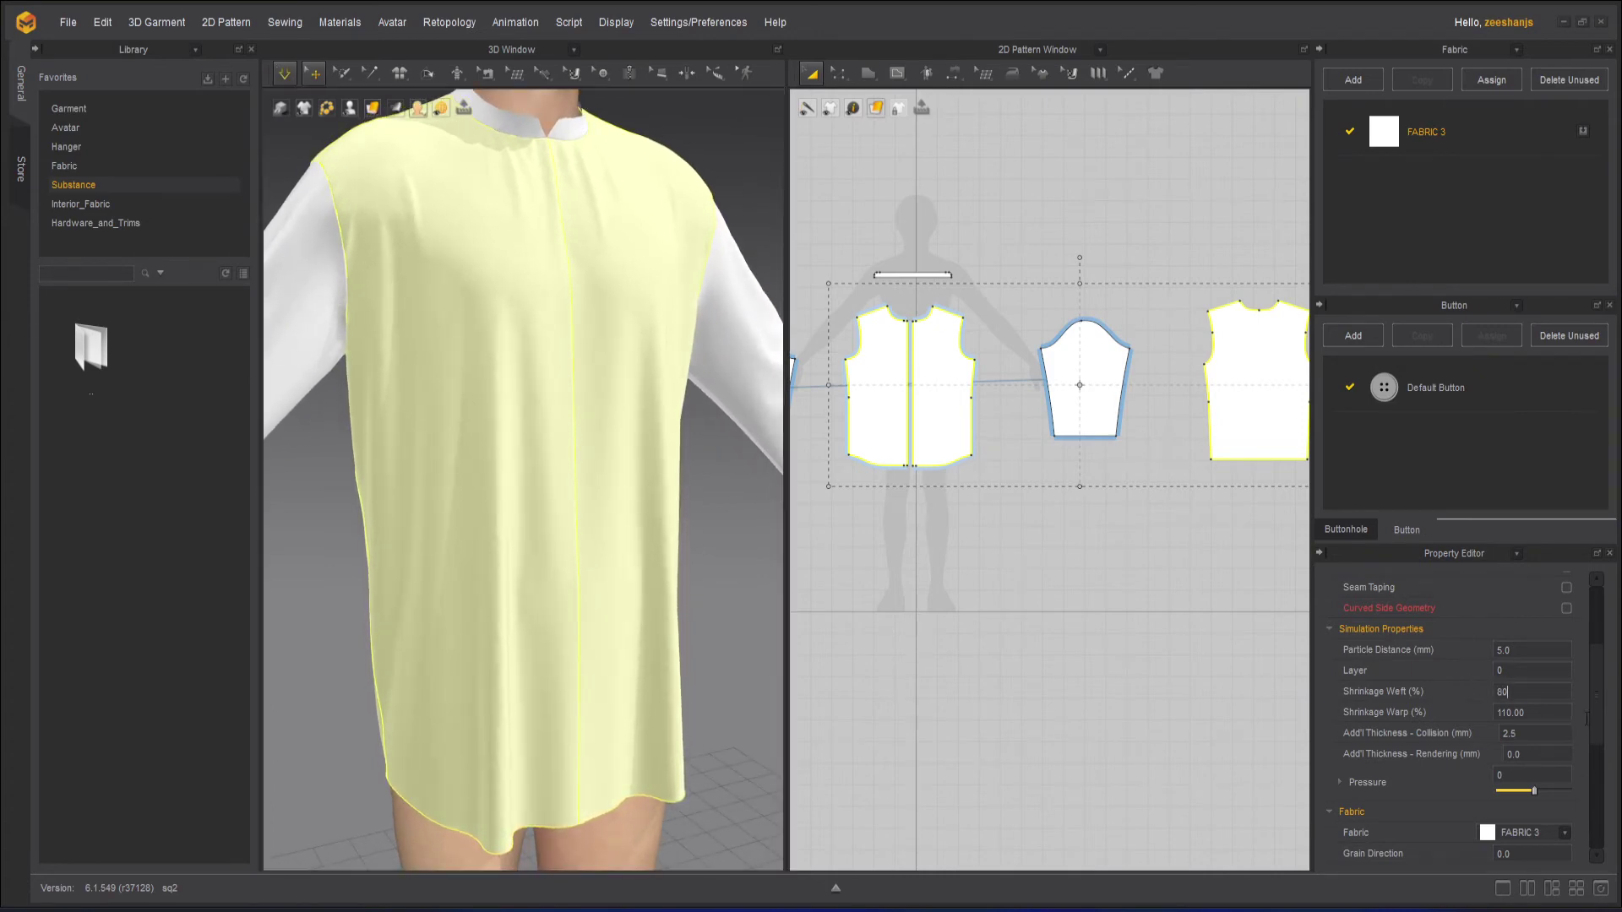
pyautogui.click(1538, 713)
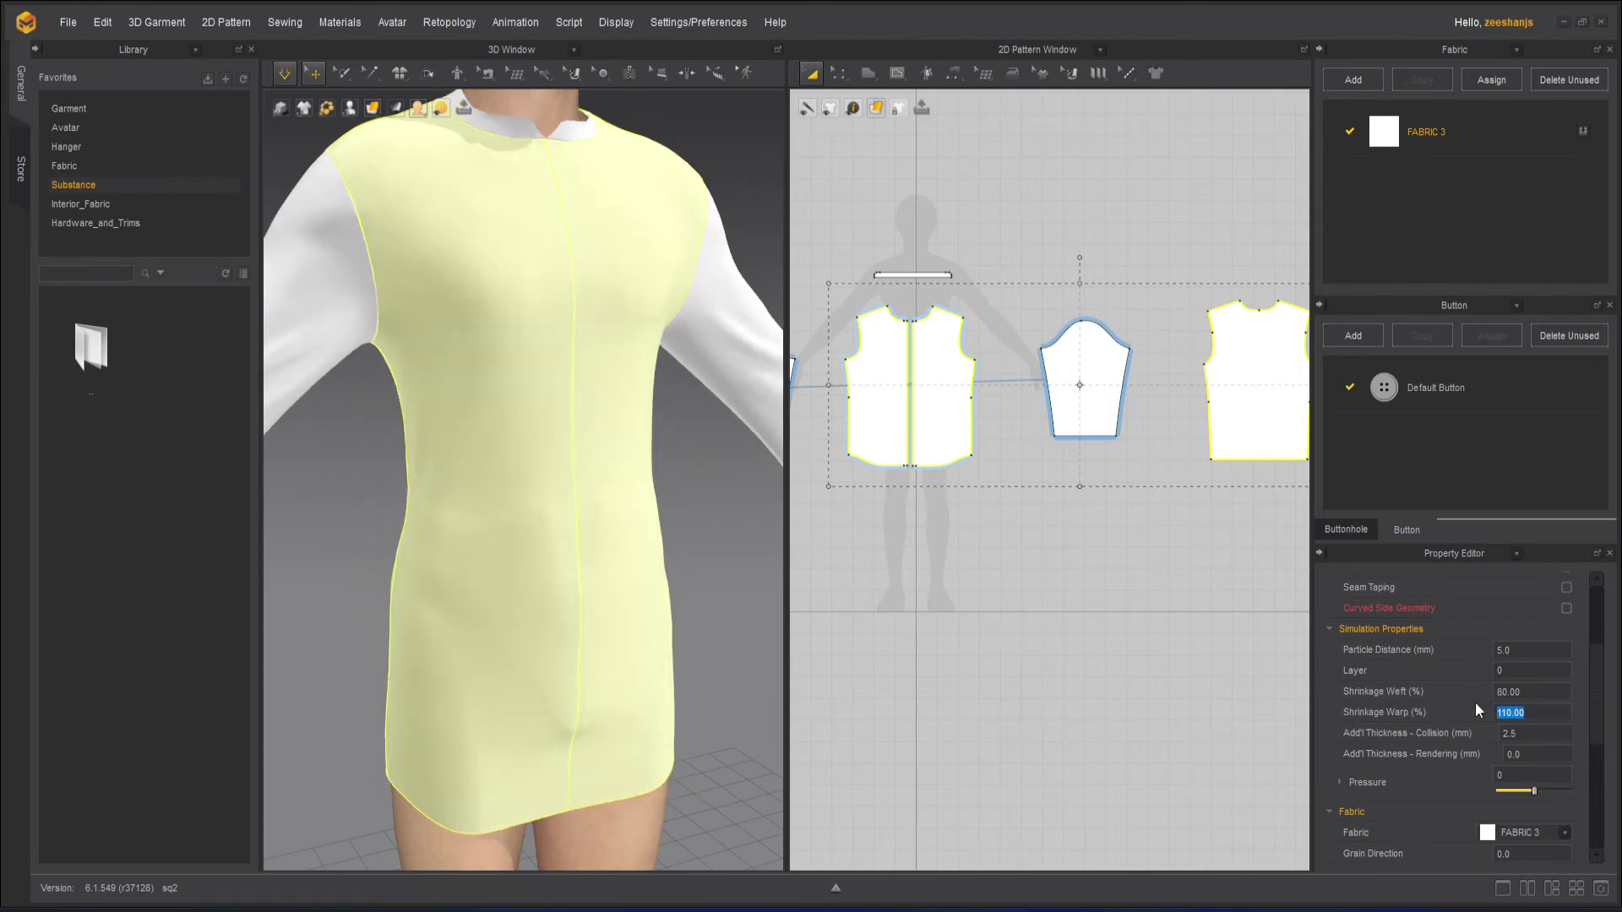
pyautogui.write('80')
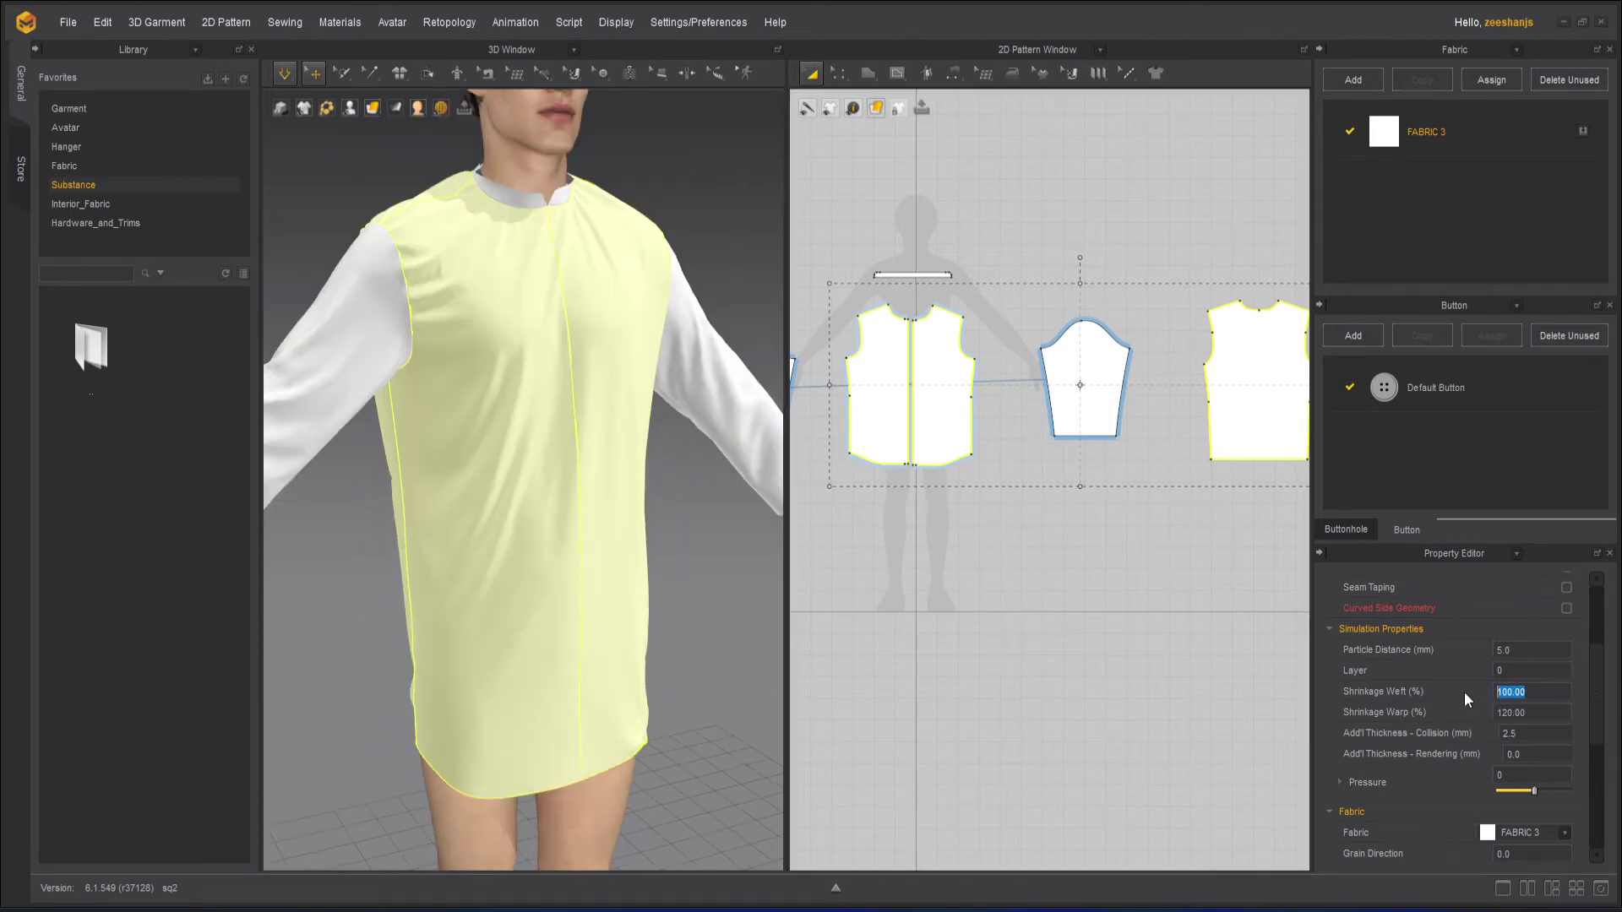
pyautogui.write('80')
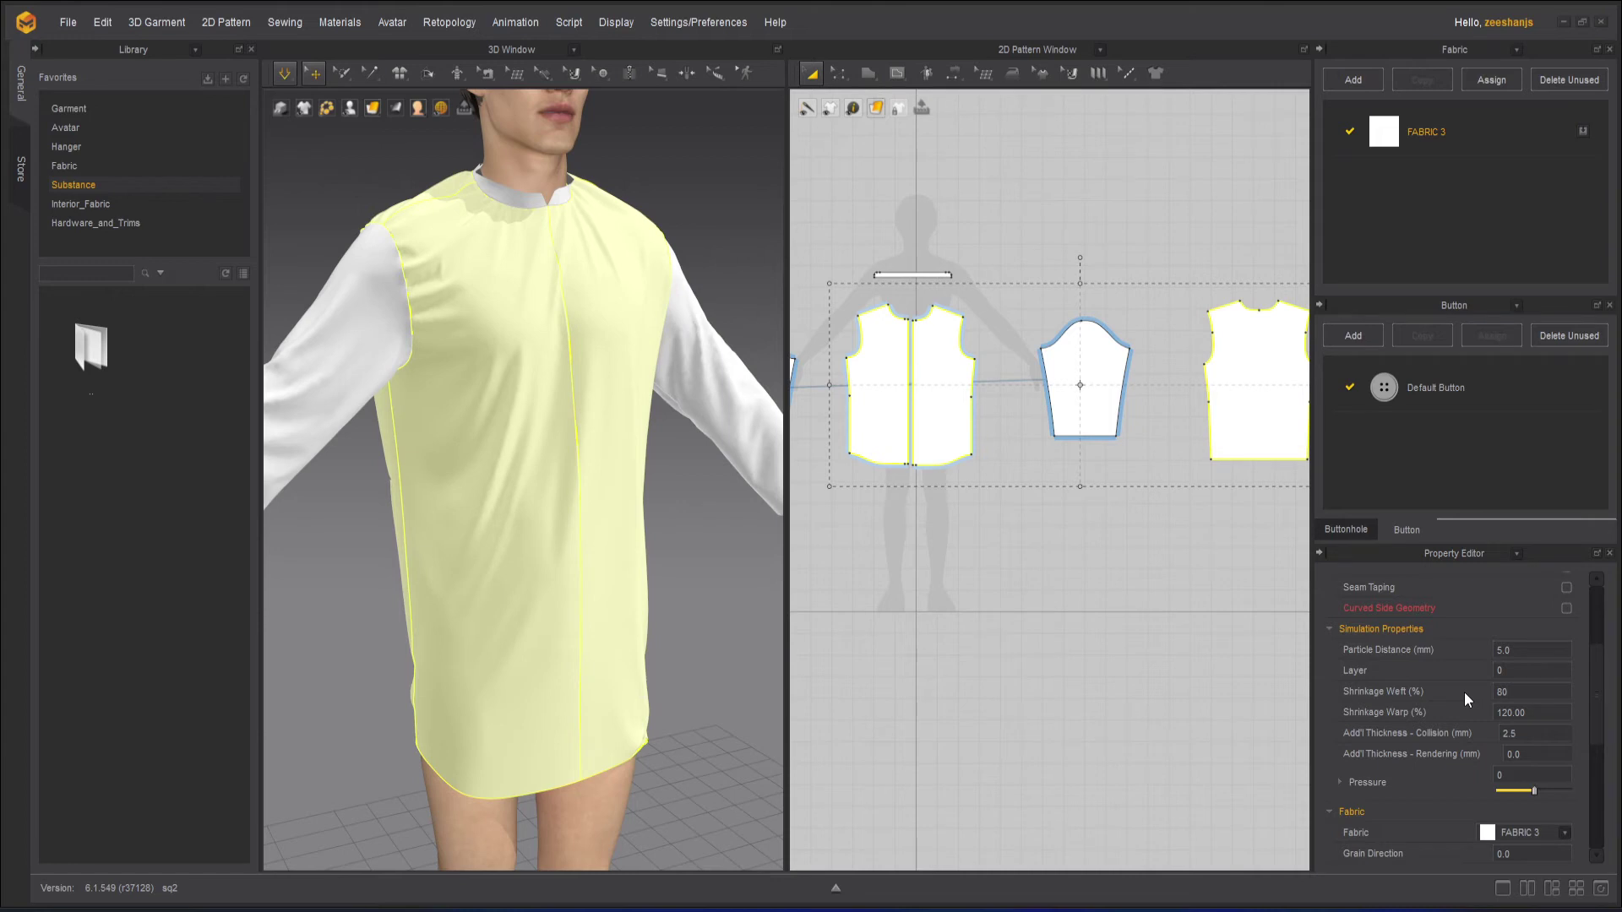
pyautogui.click(1482, 714)
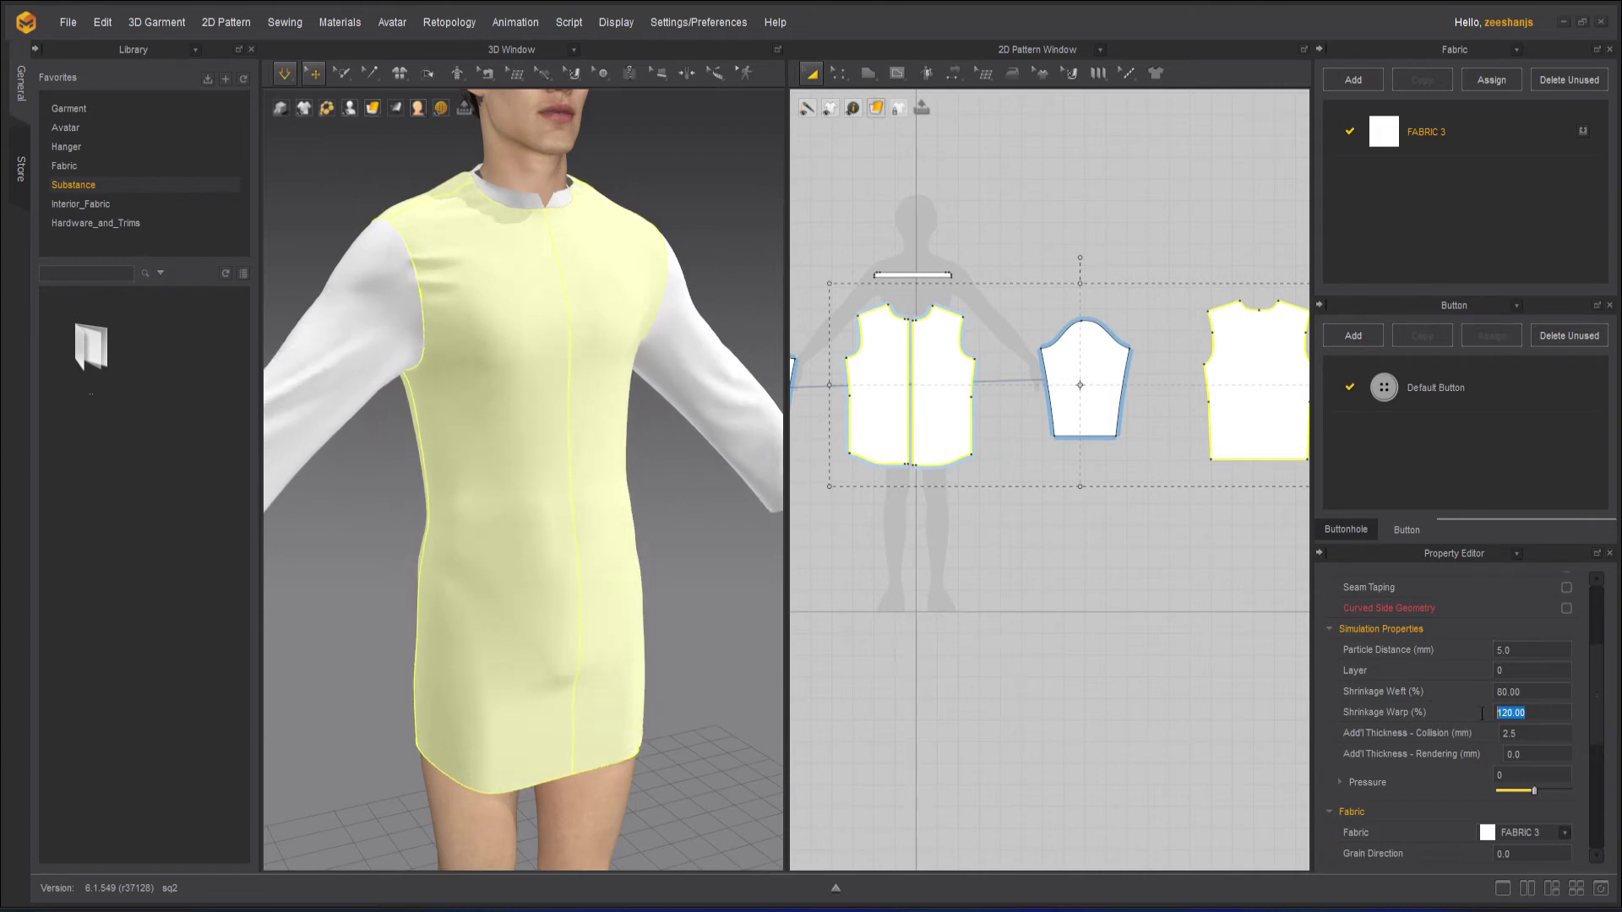
pyautogui.write('80')
pyautogui.press('Return')
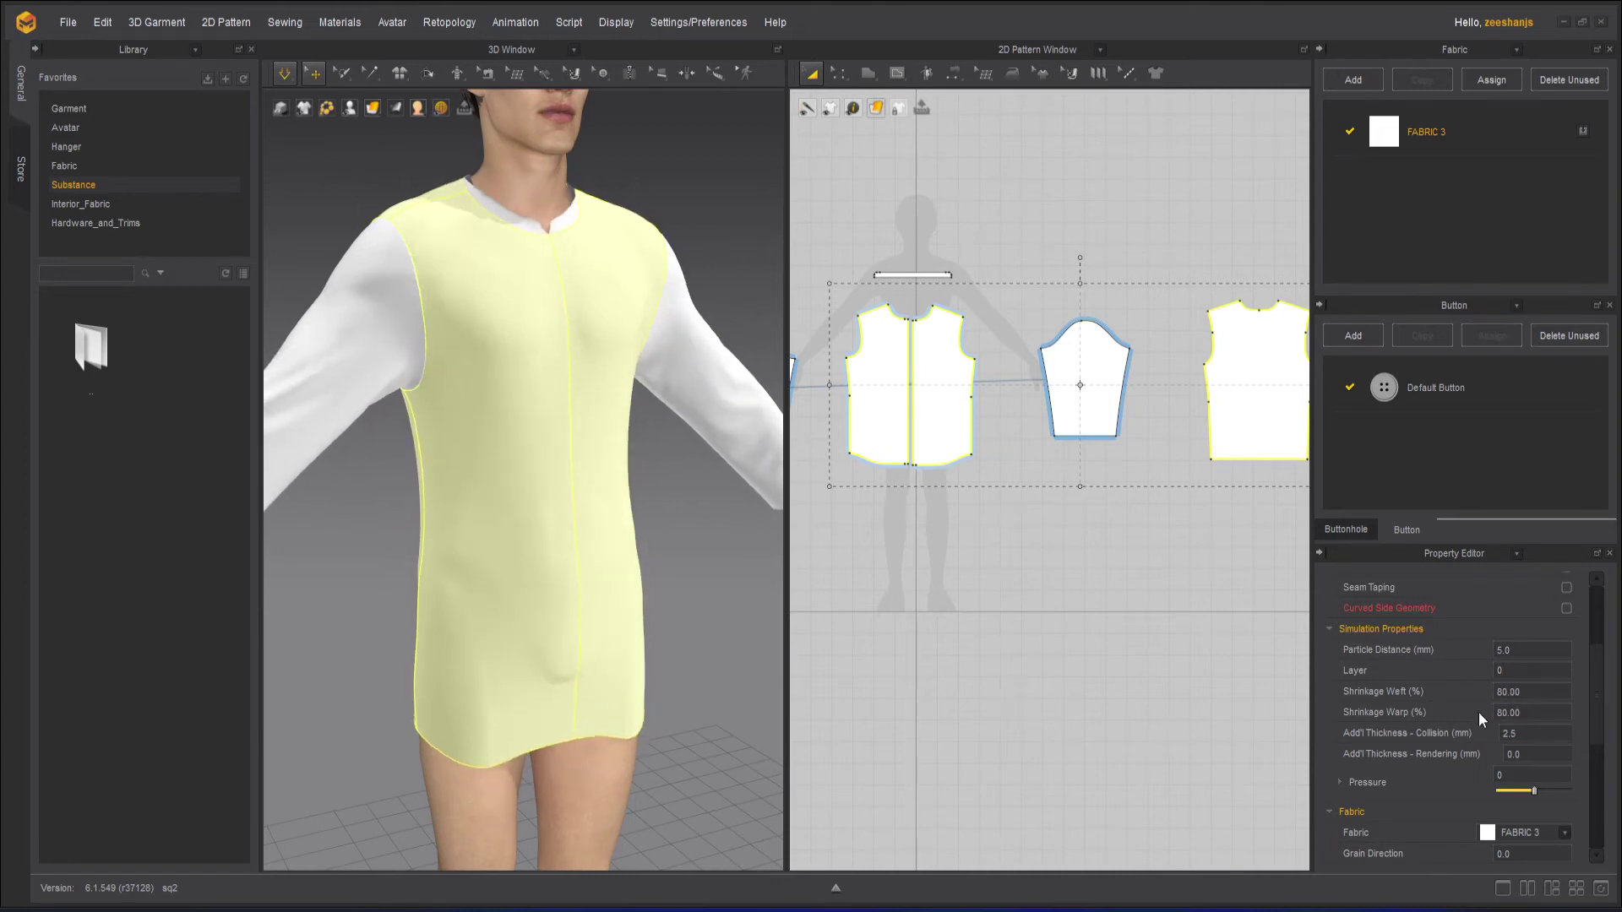
# - Orbit and zoom around the avatar to inspect the tighter shirt fit
pyautogui.moveTo(529, 576); pyautogui.dragTo(592, 549, button='right')
pyautogui.scroll(1, 971, 373)
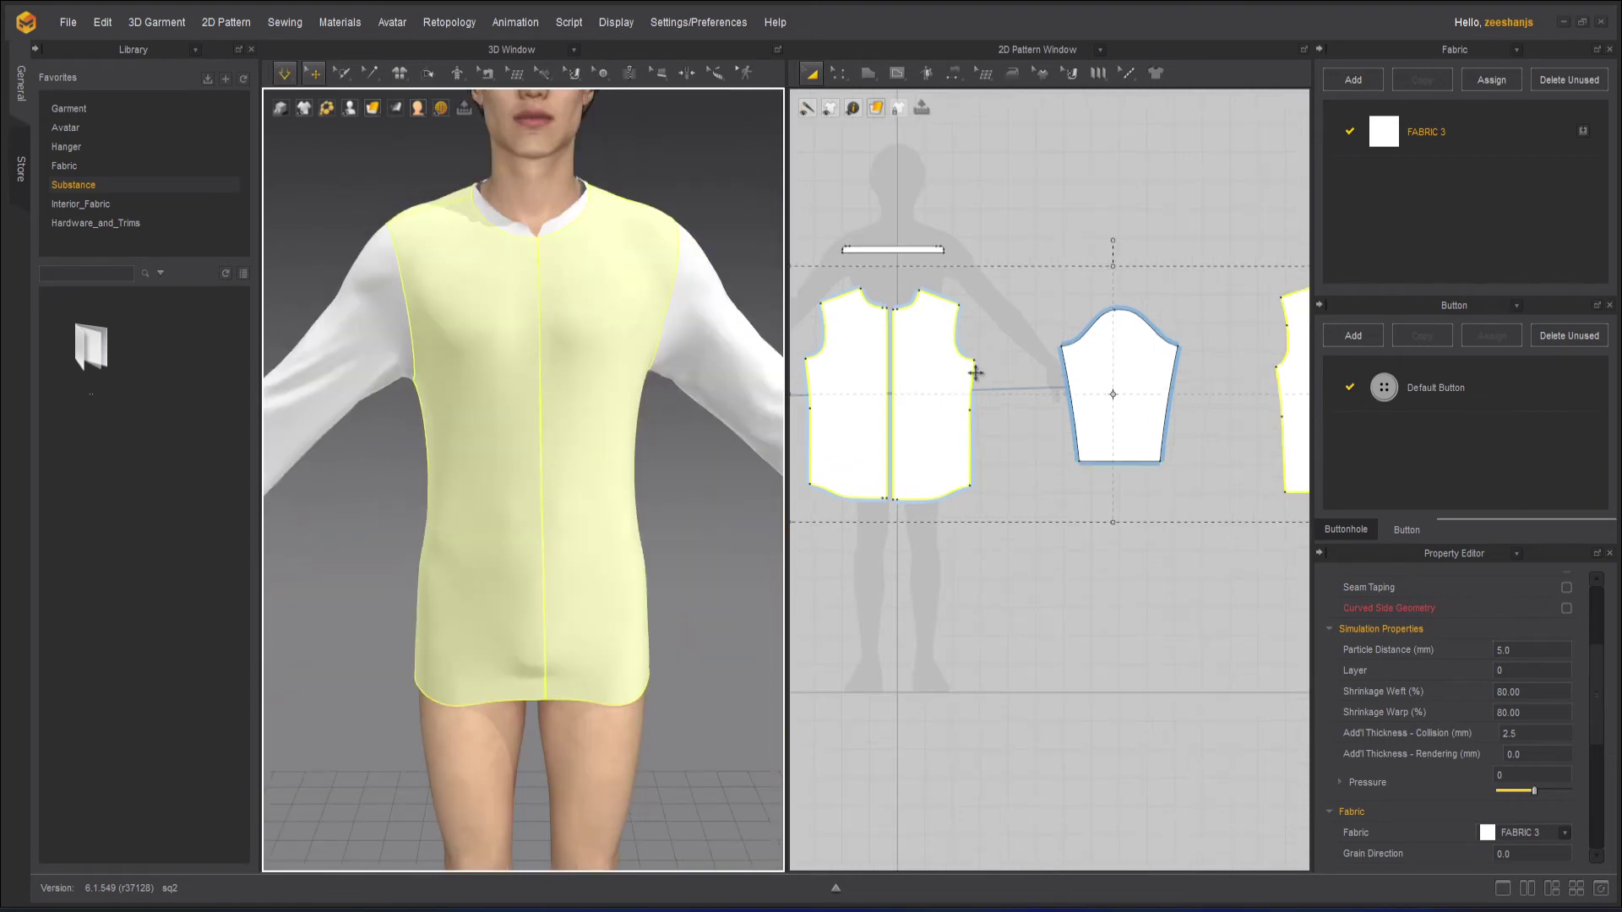
pyautogui.scroll(-2, 980, 409)
pyautogui.scroll(-1, 960, 484)
pyautogui.scroll(1, 1132, 490)
pyautogui.moveTo(1133, 493); pyautogui.dragTo(1182, 492, button='right')
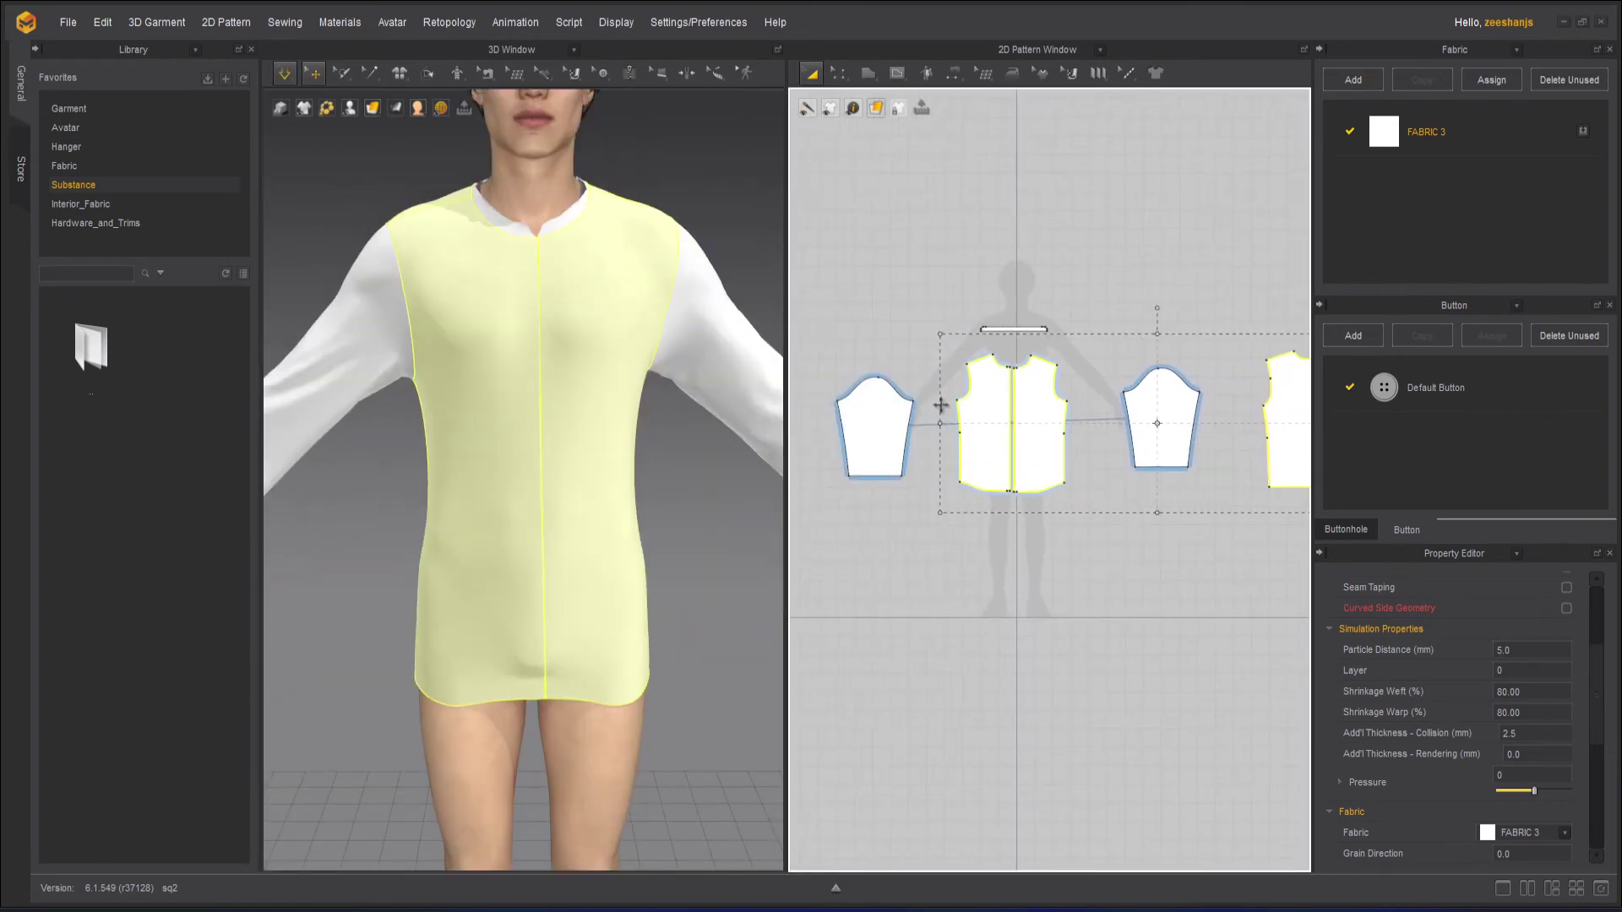
pyautogui.moveTo(1072, 469); pyautogui.dragTo(1010, 508, button='right')
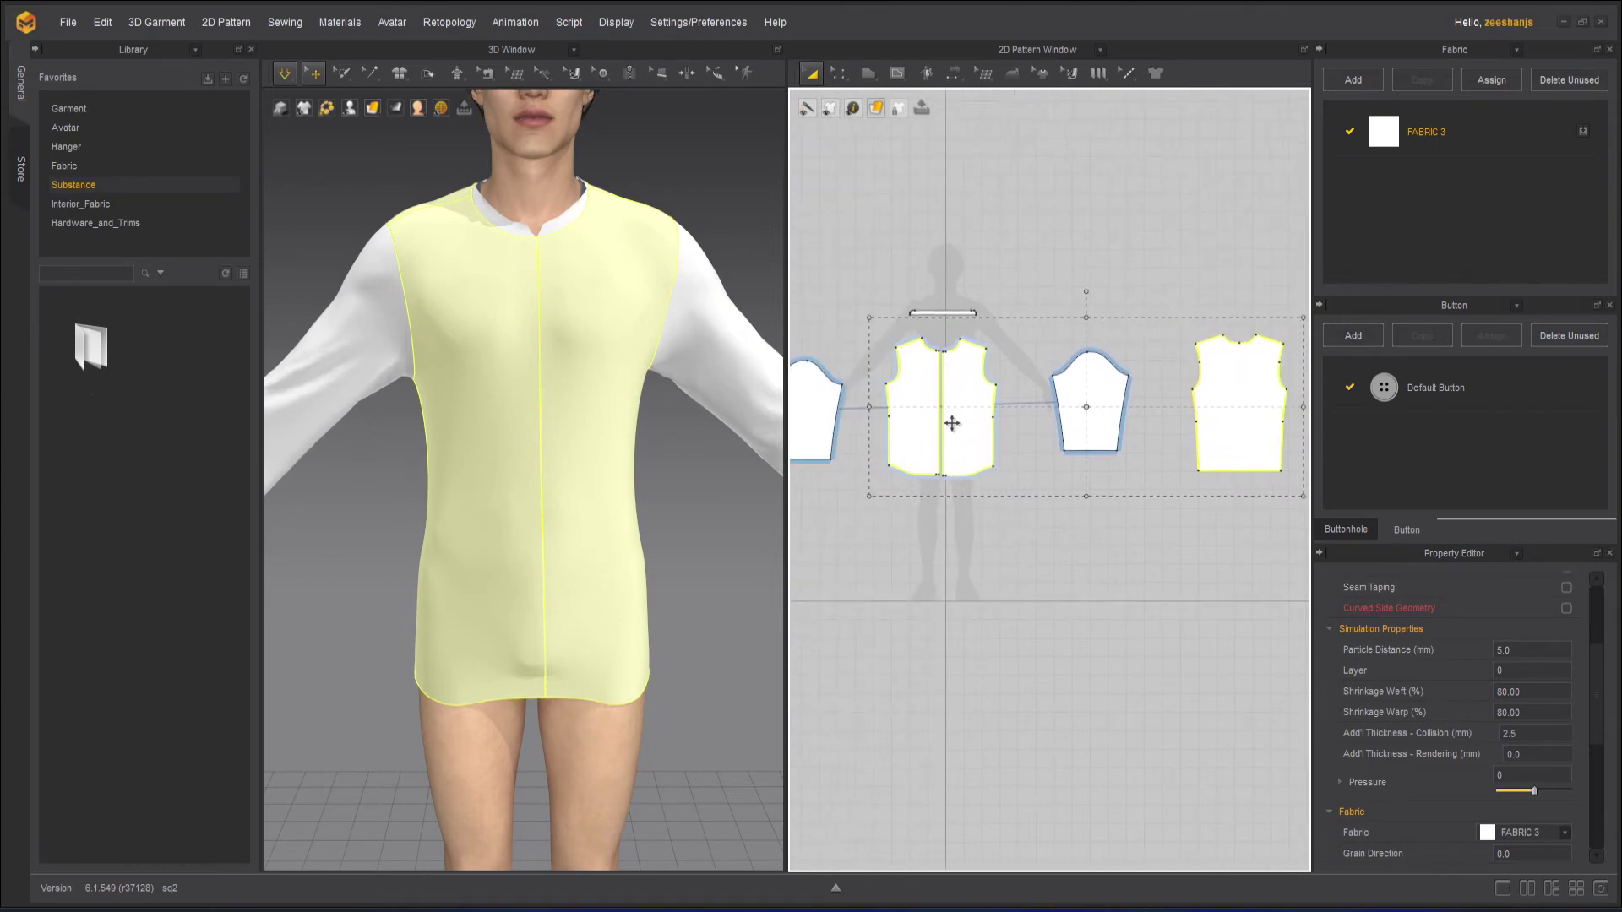
pyautogui.moveTo(601, 485); pyautogui.dragTo(536, 472, button='right')
pyautogui.press('q')
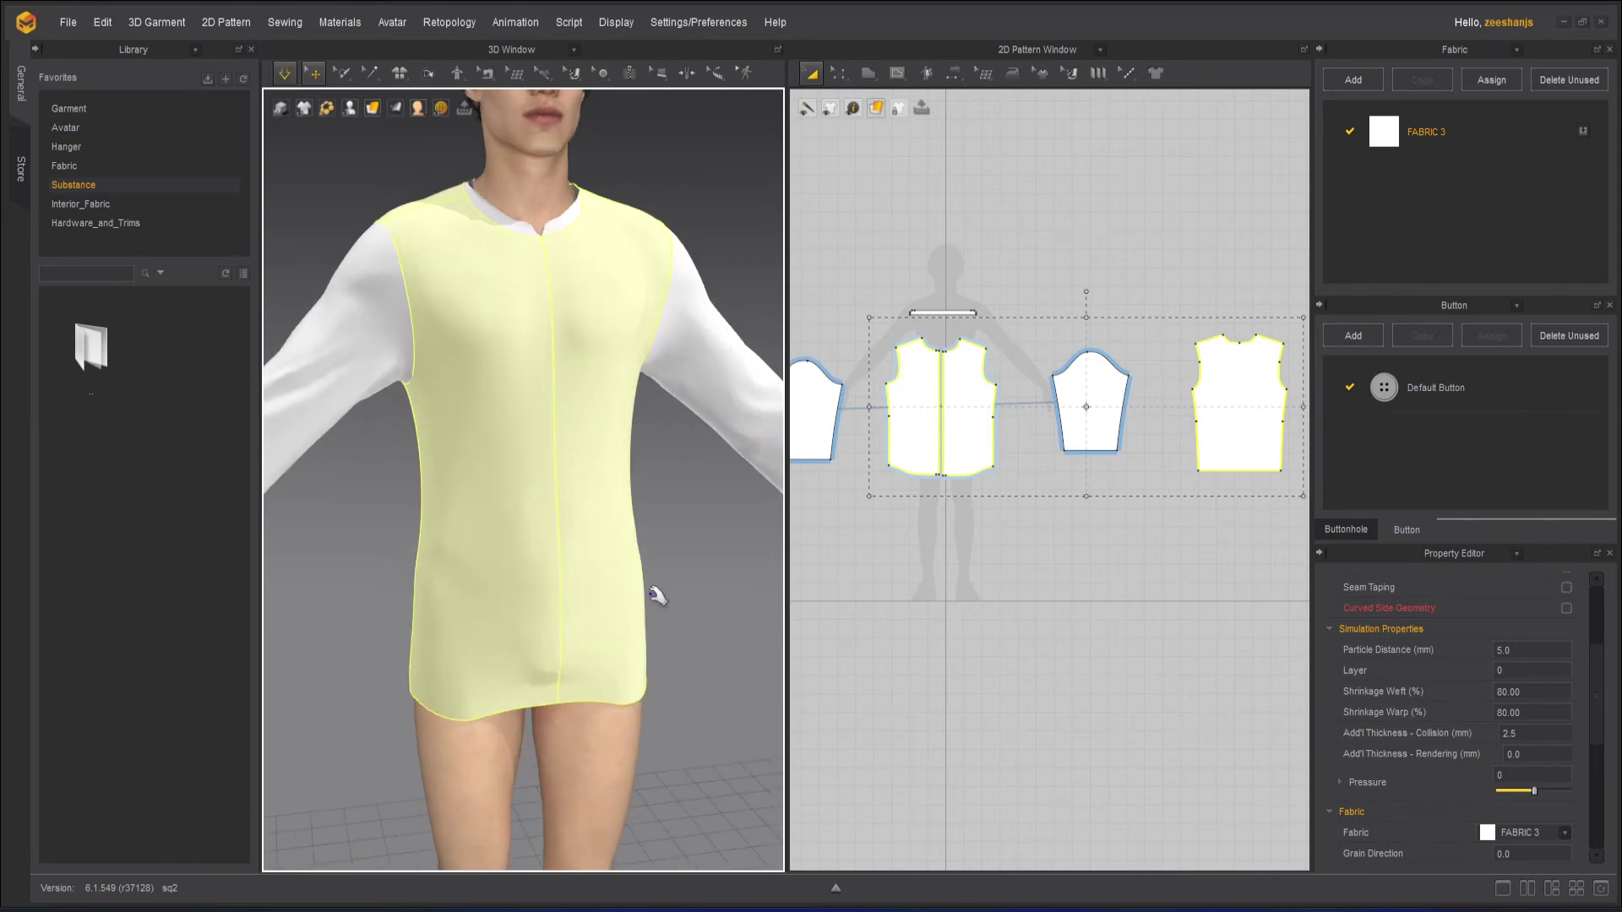
pyautogui.scroll(5, 500, 545)
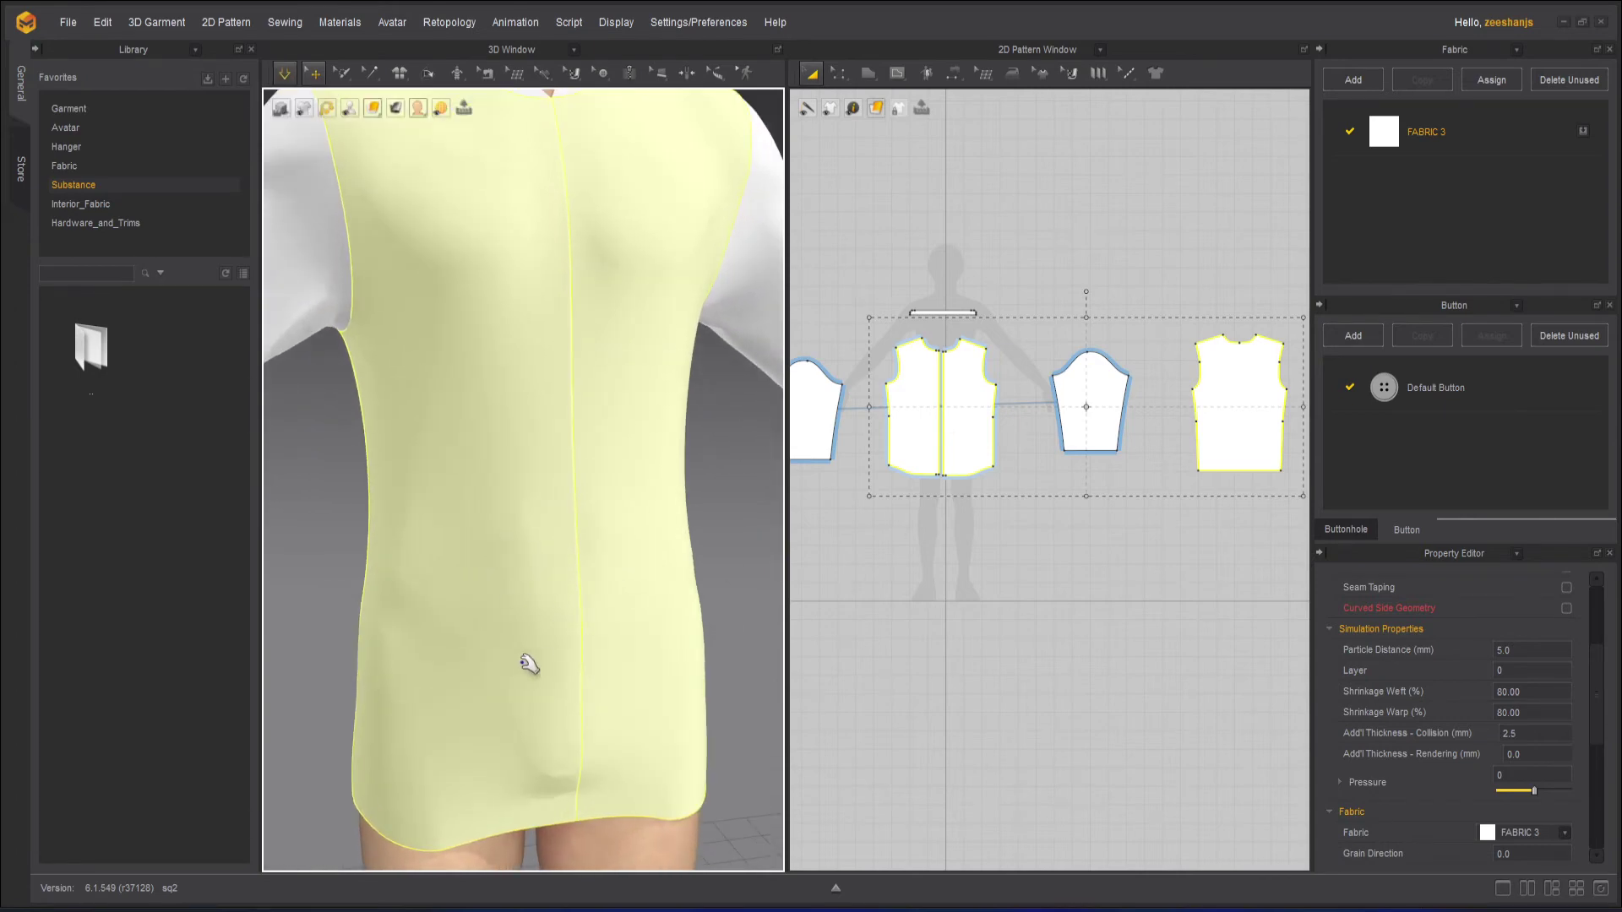
pyautogui.moveTo(529, 663); pyautogui.dragTo(601, 651, button='right')
pyautogui.scroll(-4, 590, 651)
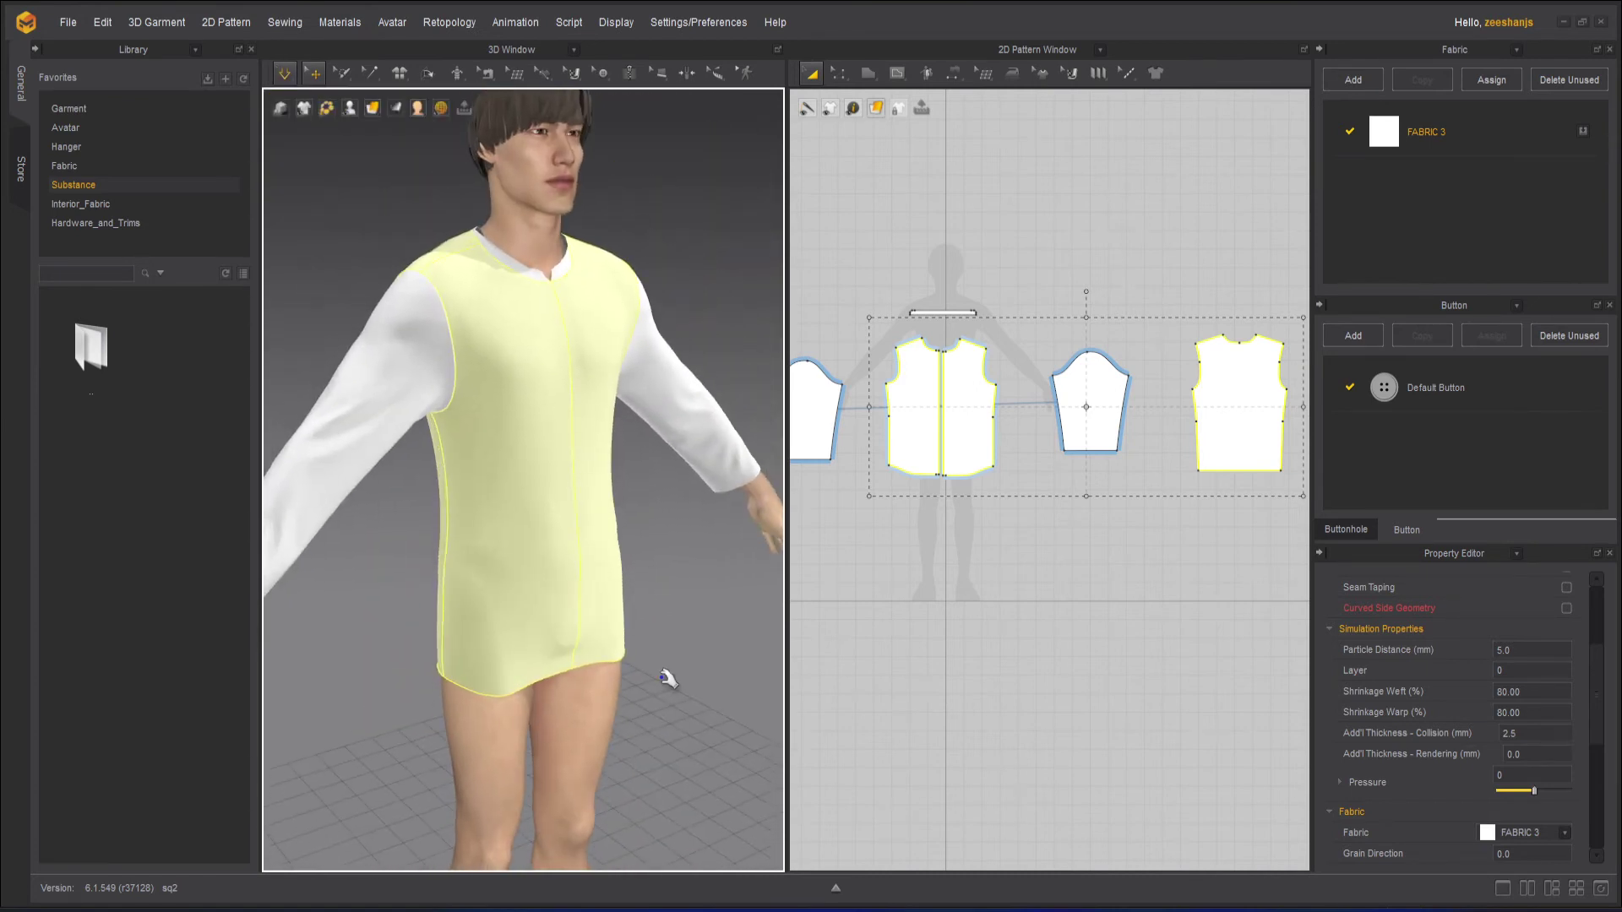
pyautogui.scroll(3, 666, 673)
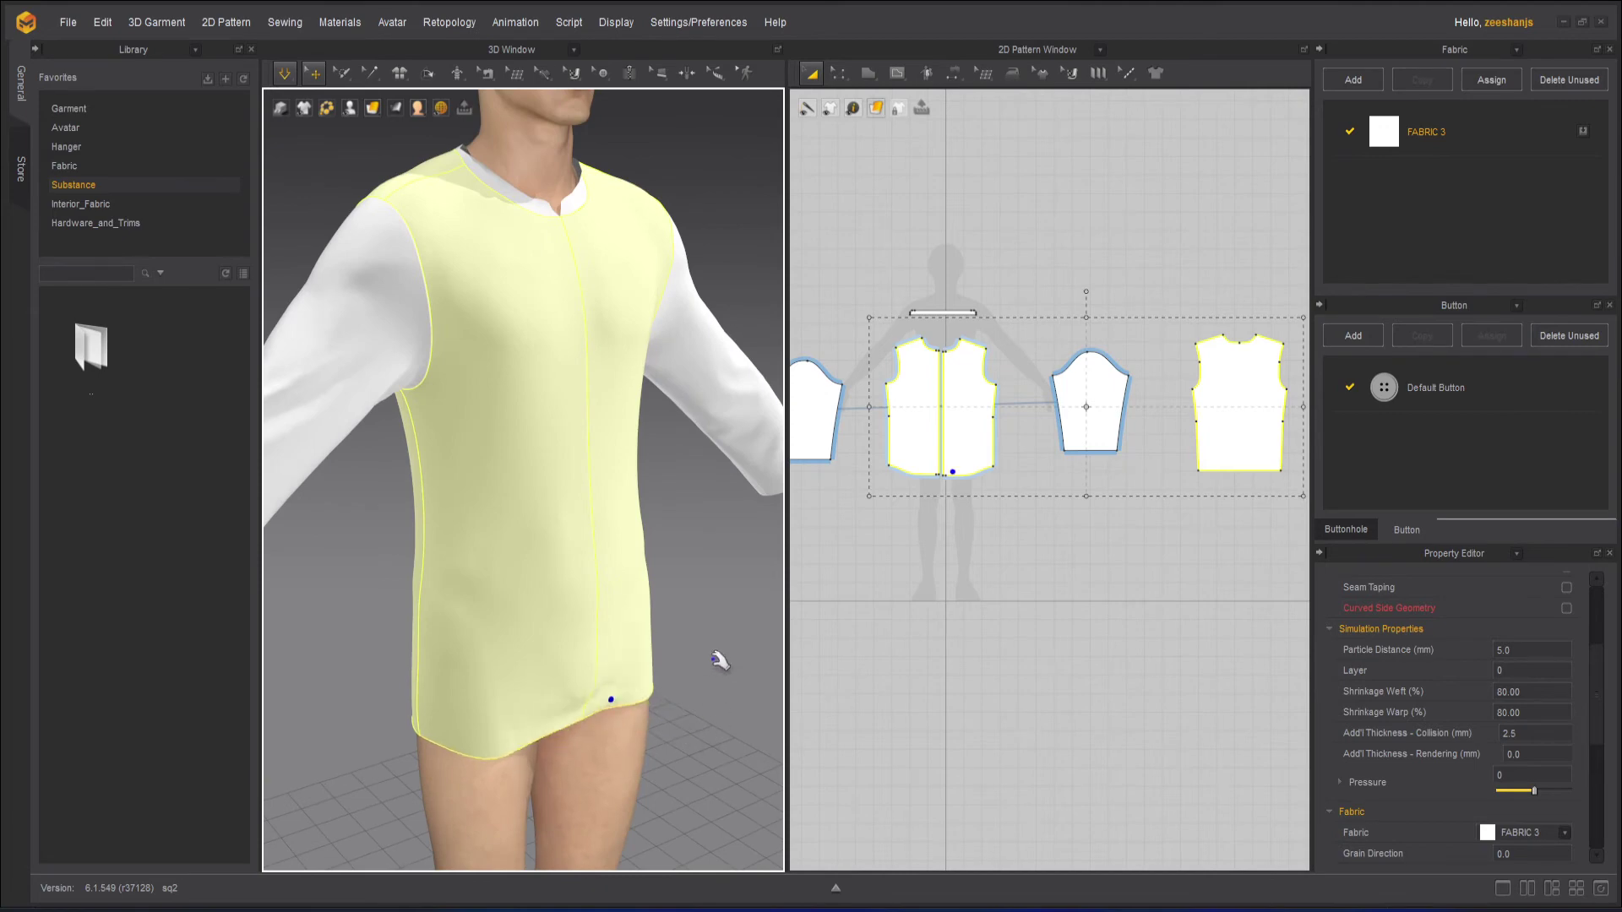
# - Deselect the garment and marquee-select all pattern pieces in the 2D window
pyautogui.click(727, 610)
pyautogui.scroll(-4, 569, 568)
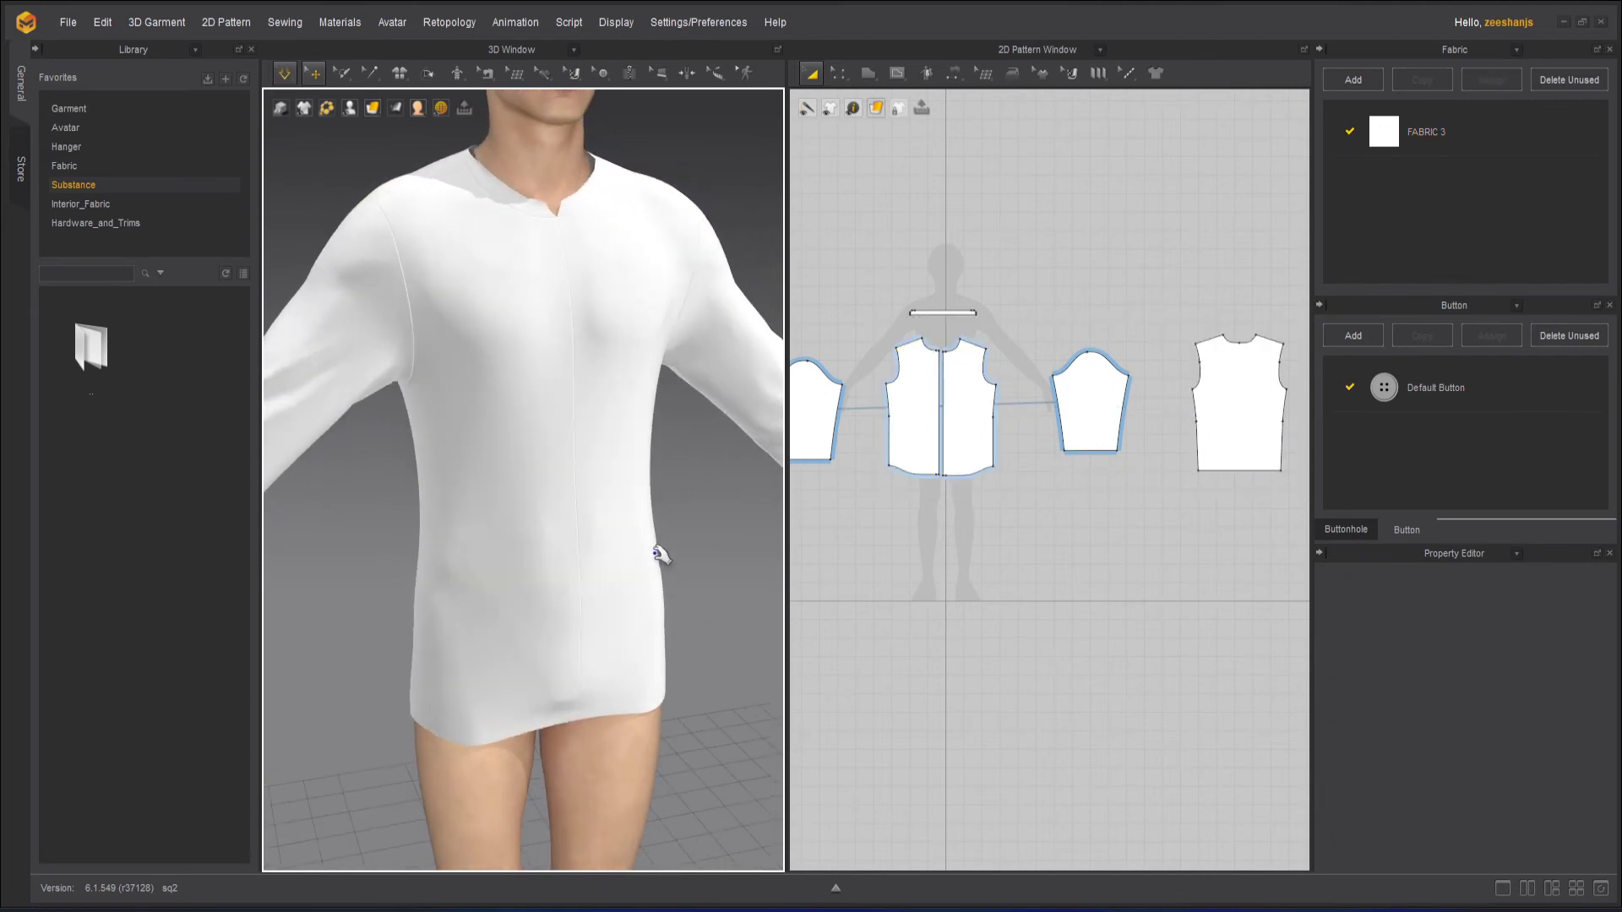
pyautogui.scroll(-2, 662, 589)
pyautogui.scroll(-2, 633, 558)
pyautogui.scroll(3, 641, 549)
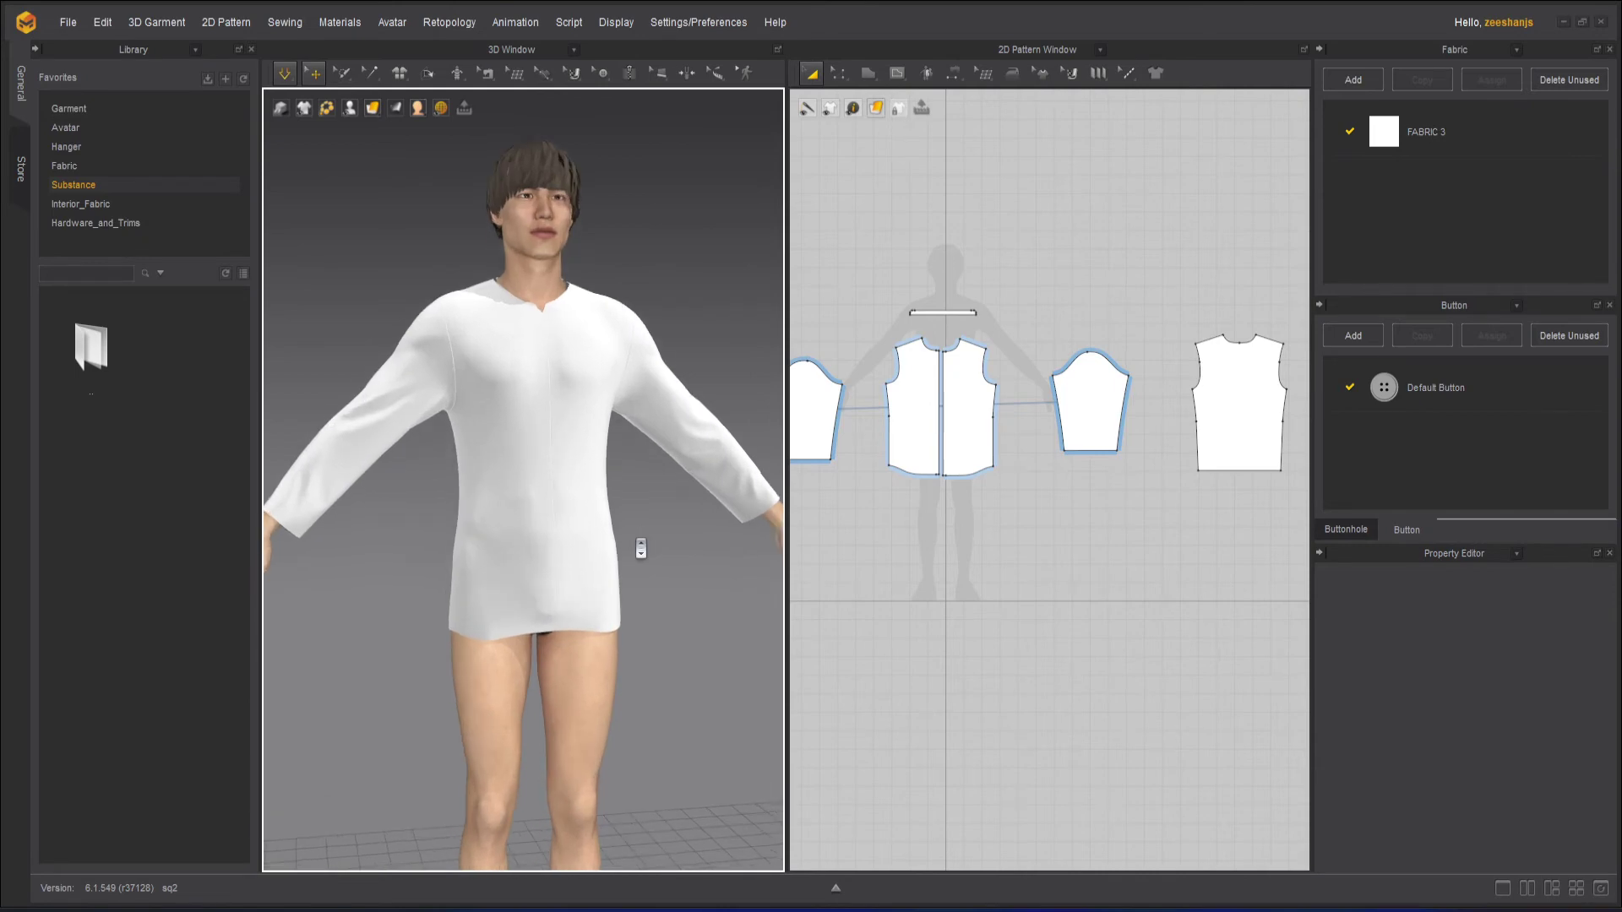
pyautogui.scroll(-3, 1031, 520)
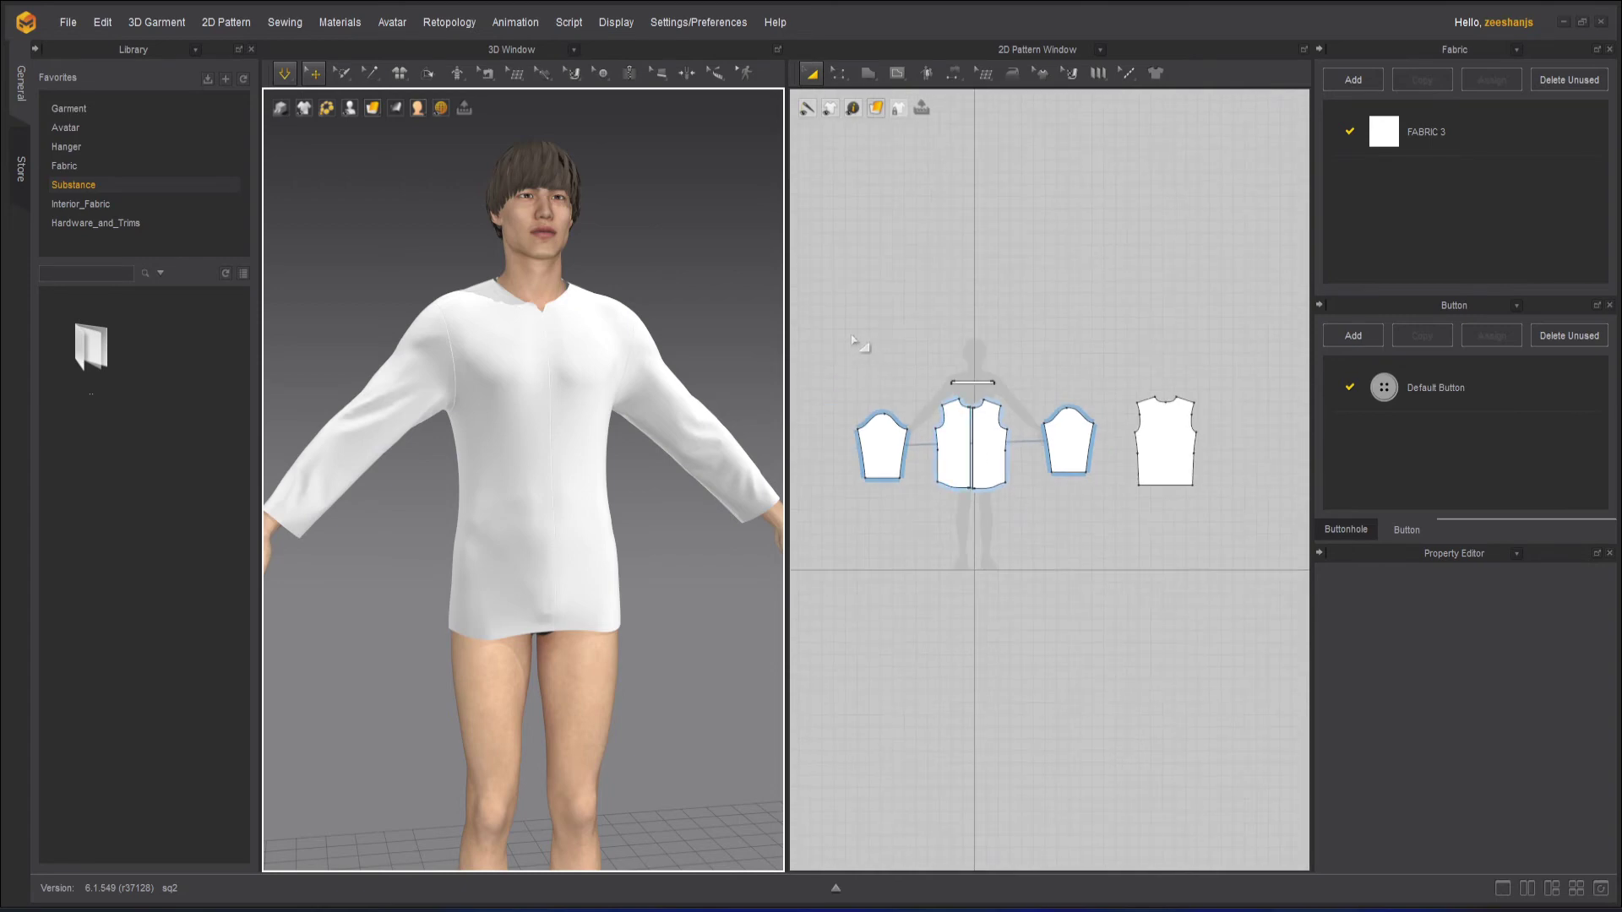
pyautogui.moveTo(851, 334); pyautogui.dragTo(1221, 510)
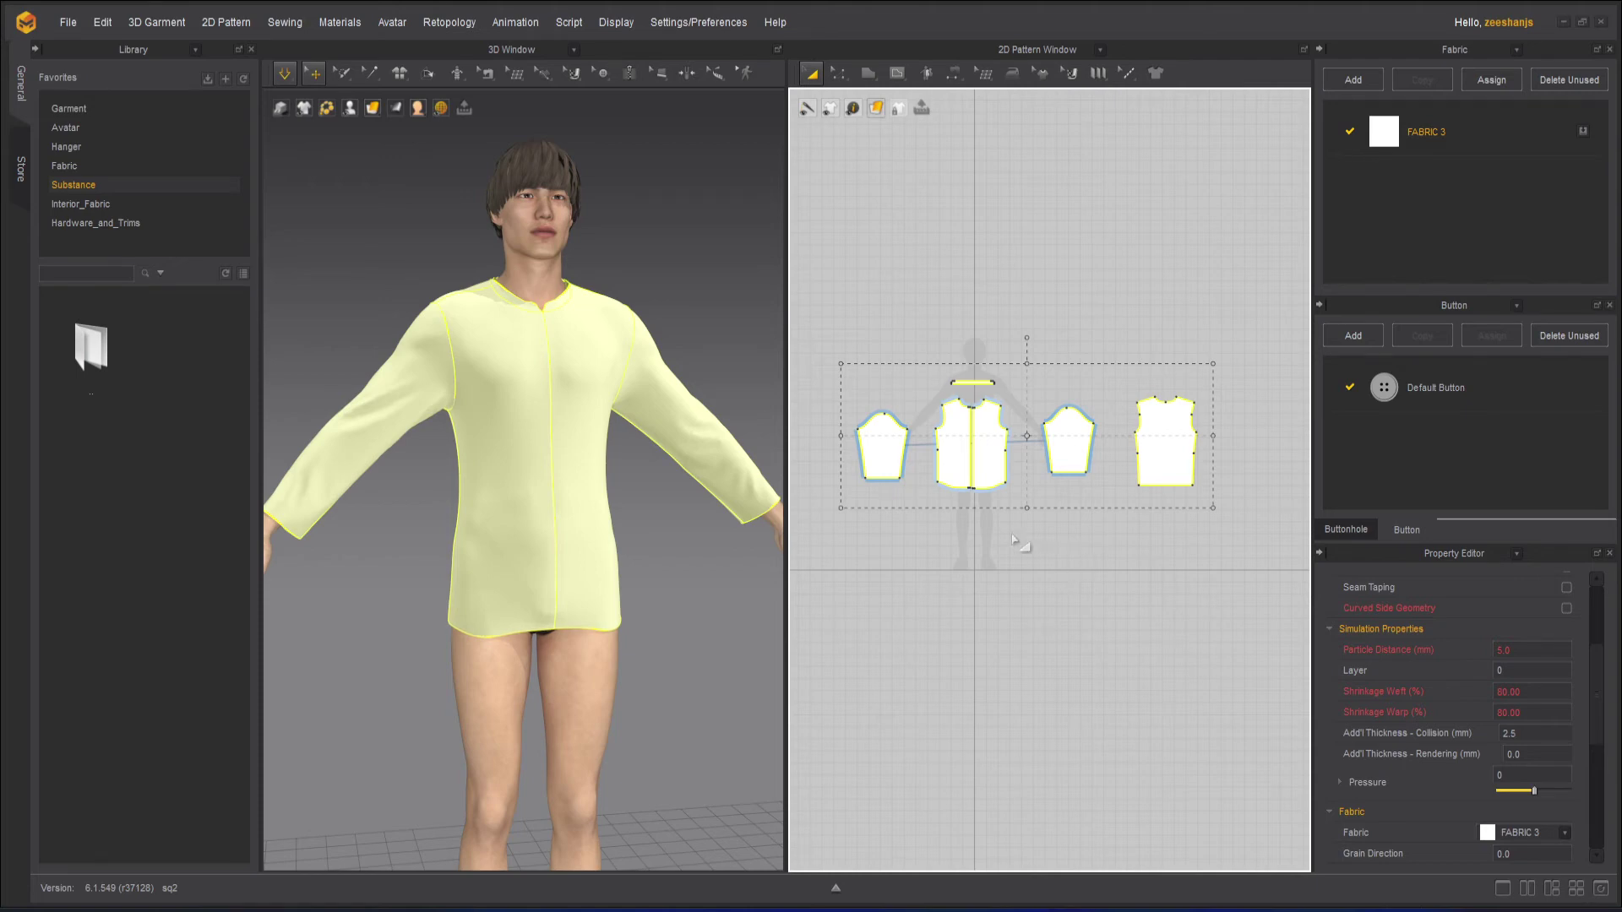
# - Select both front body pieces and the back piece
pyautogui.click(1003, 562)
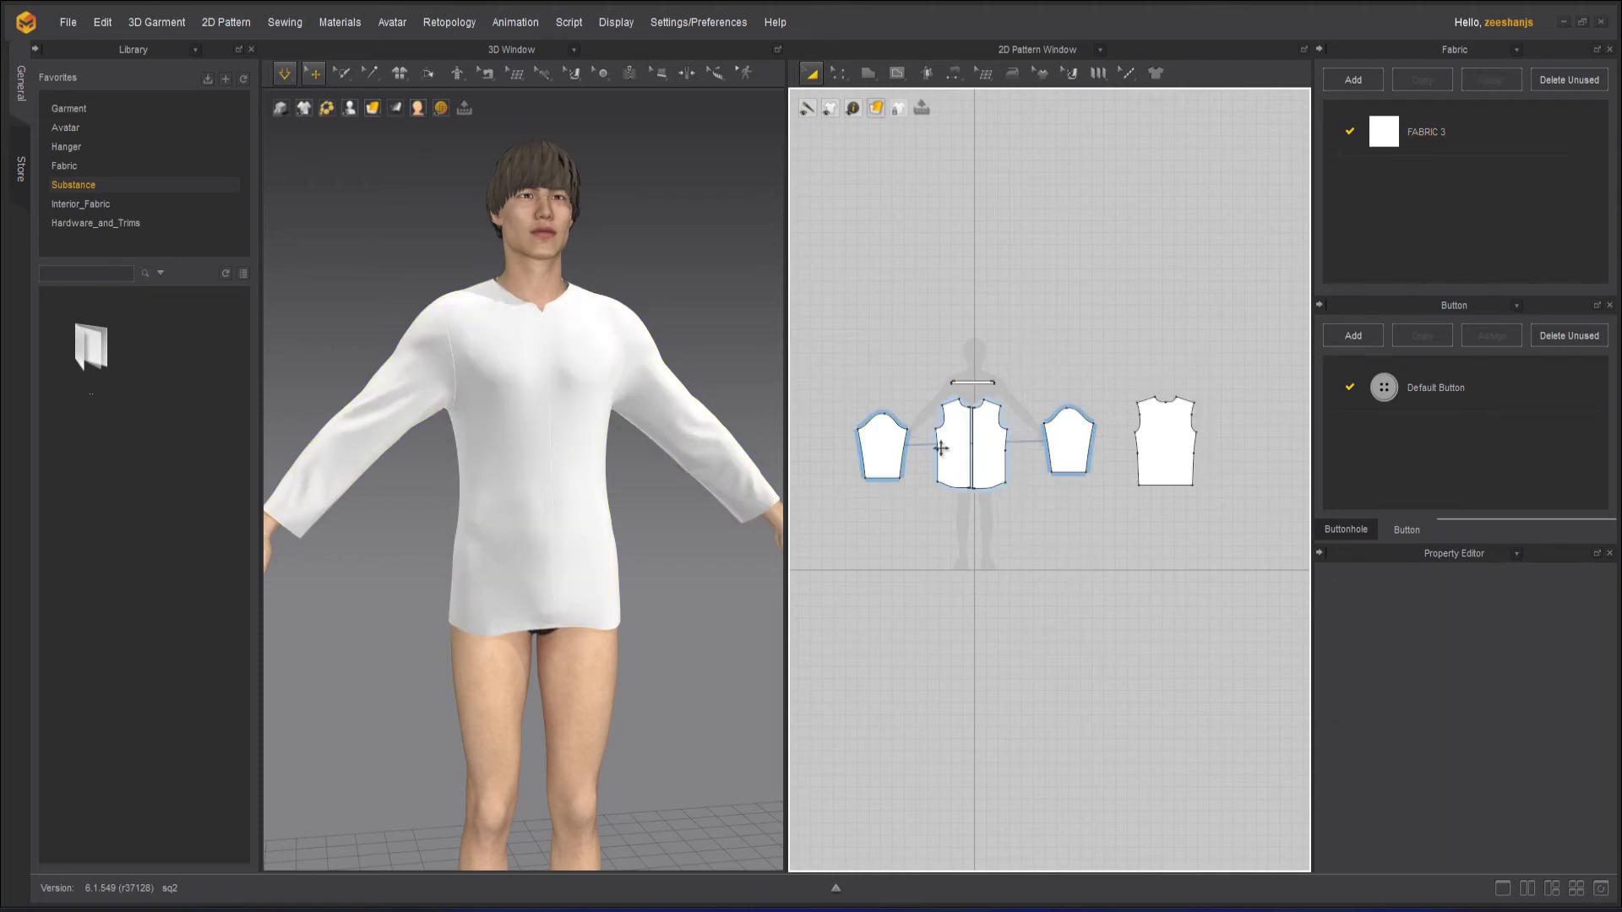
pyautogui.scroll(5, 930, 447)
pyautogui.click(1051, 463)
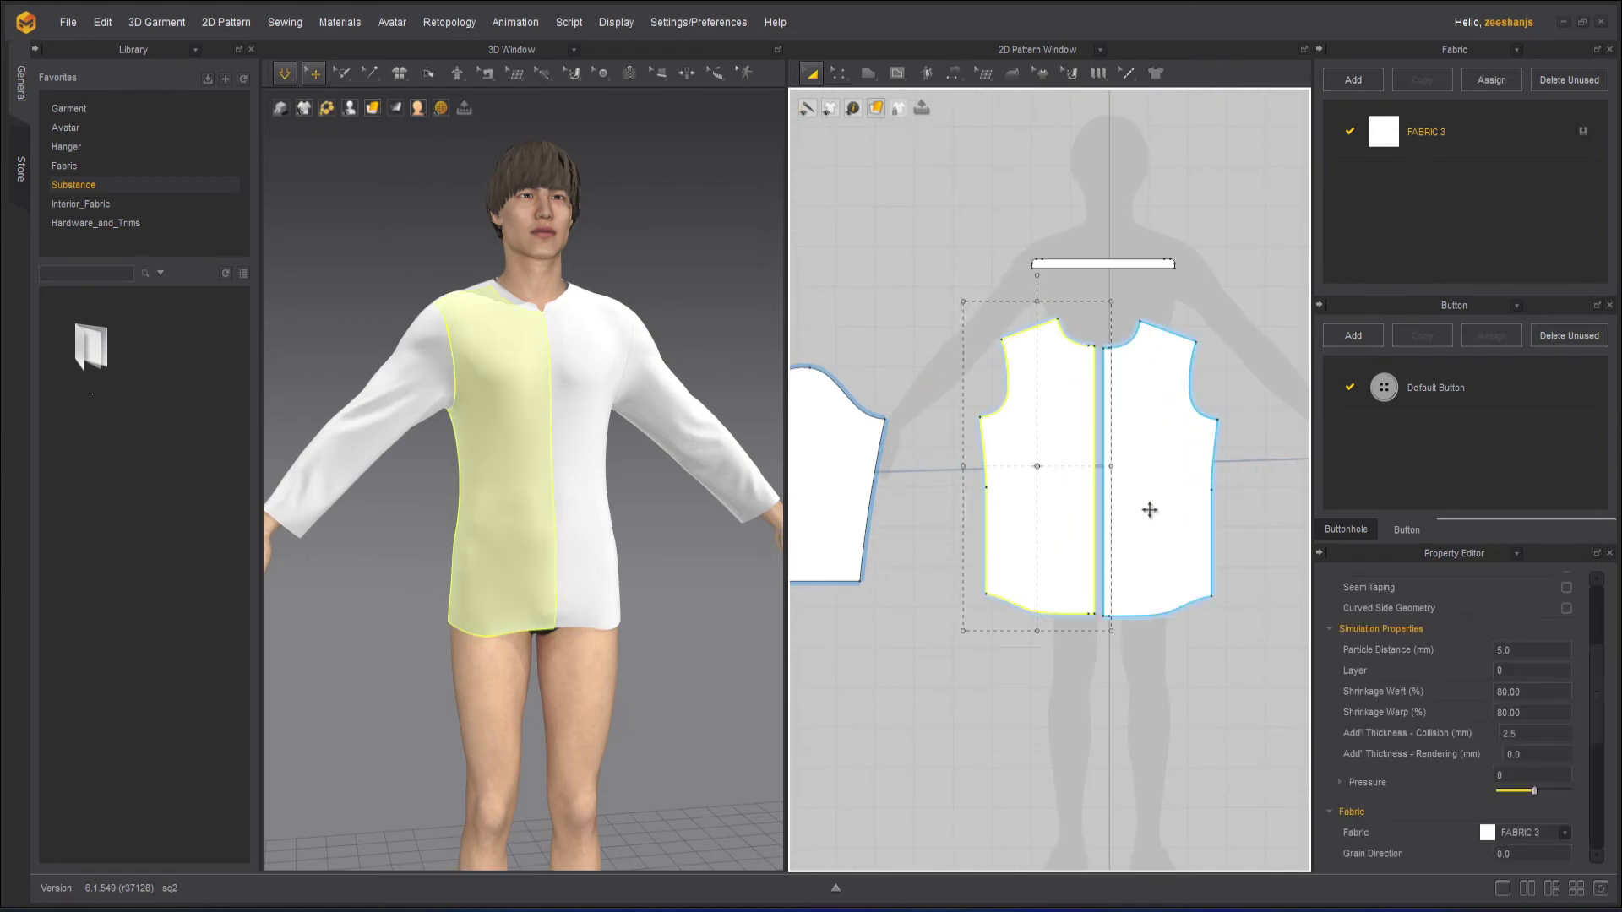
pyautogui.keyDown('shift'); pyautogui.click(1134, 509); pyautogui.keyUp('shift')
pyautogui.scroll(-4, 1076, 520)
pyautogui.moveTo(1077, 520); pyautogui.dragTo(947, 546, button='middle')
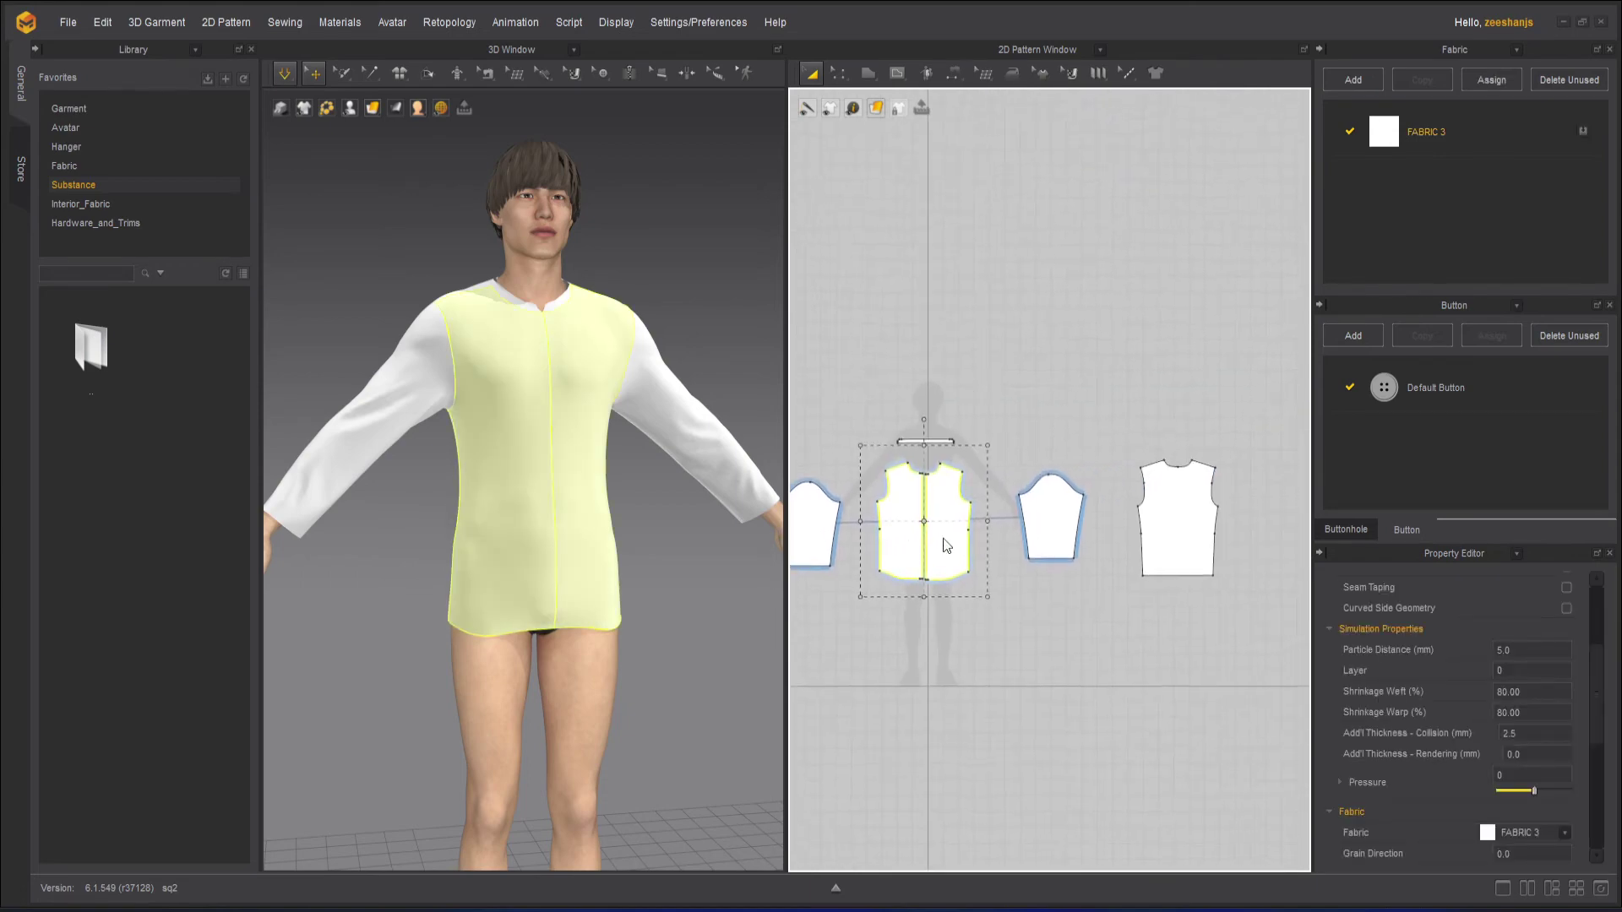
pyautogui.keyDown('shift'); pyautogui.click(1152, 548); pyautogui.keyUp('shift')
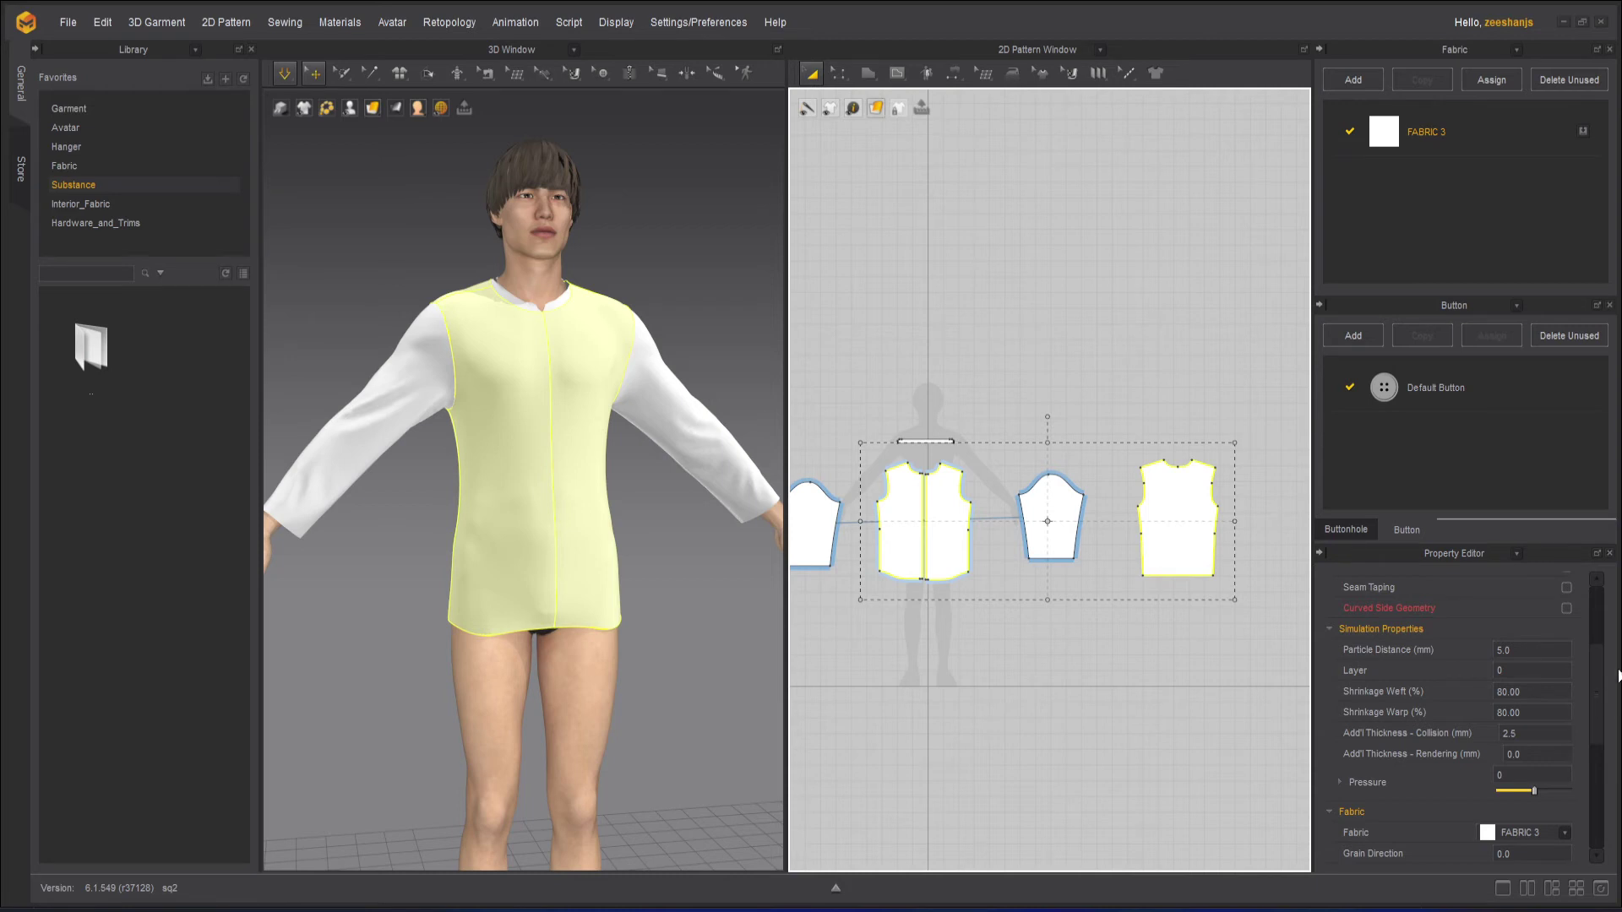
# - Set Shrinkage Weft and Shrinkage Warp to 110% for the selected pieces
pyautogui.click(1509, 692)
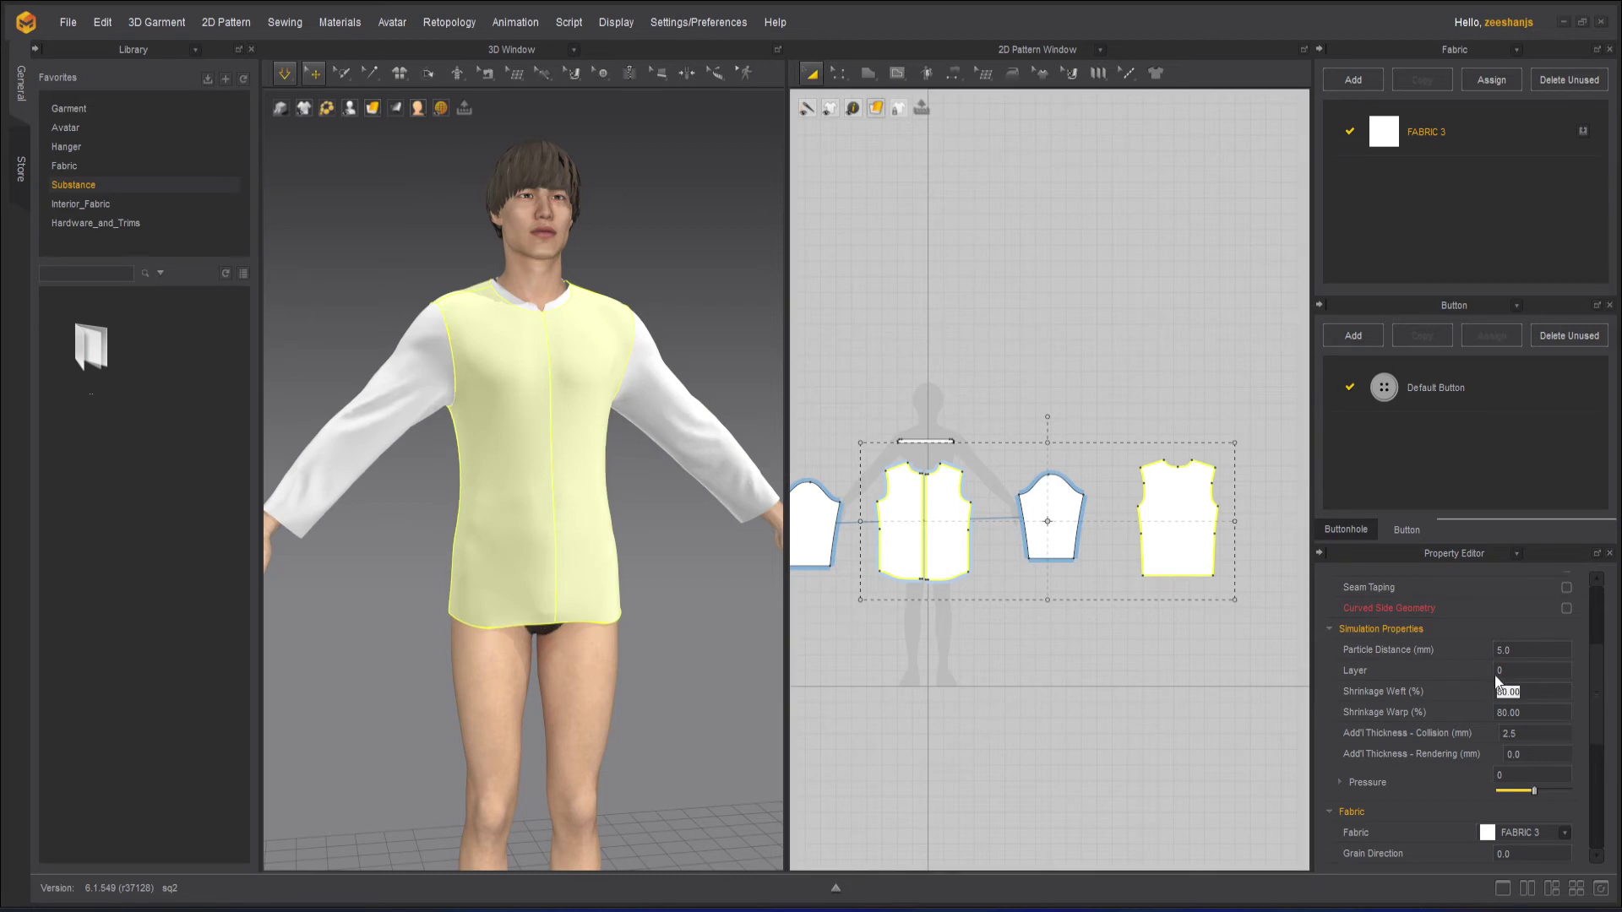
pyautogui.click(1548, 690)
pyautogui.write('110')
pyautogui.press('Return')
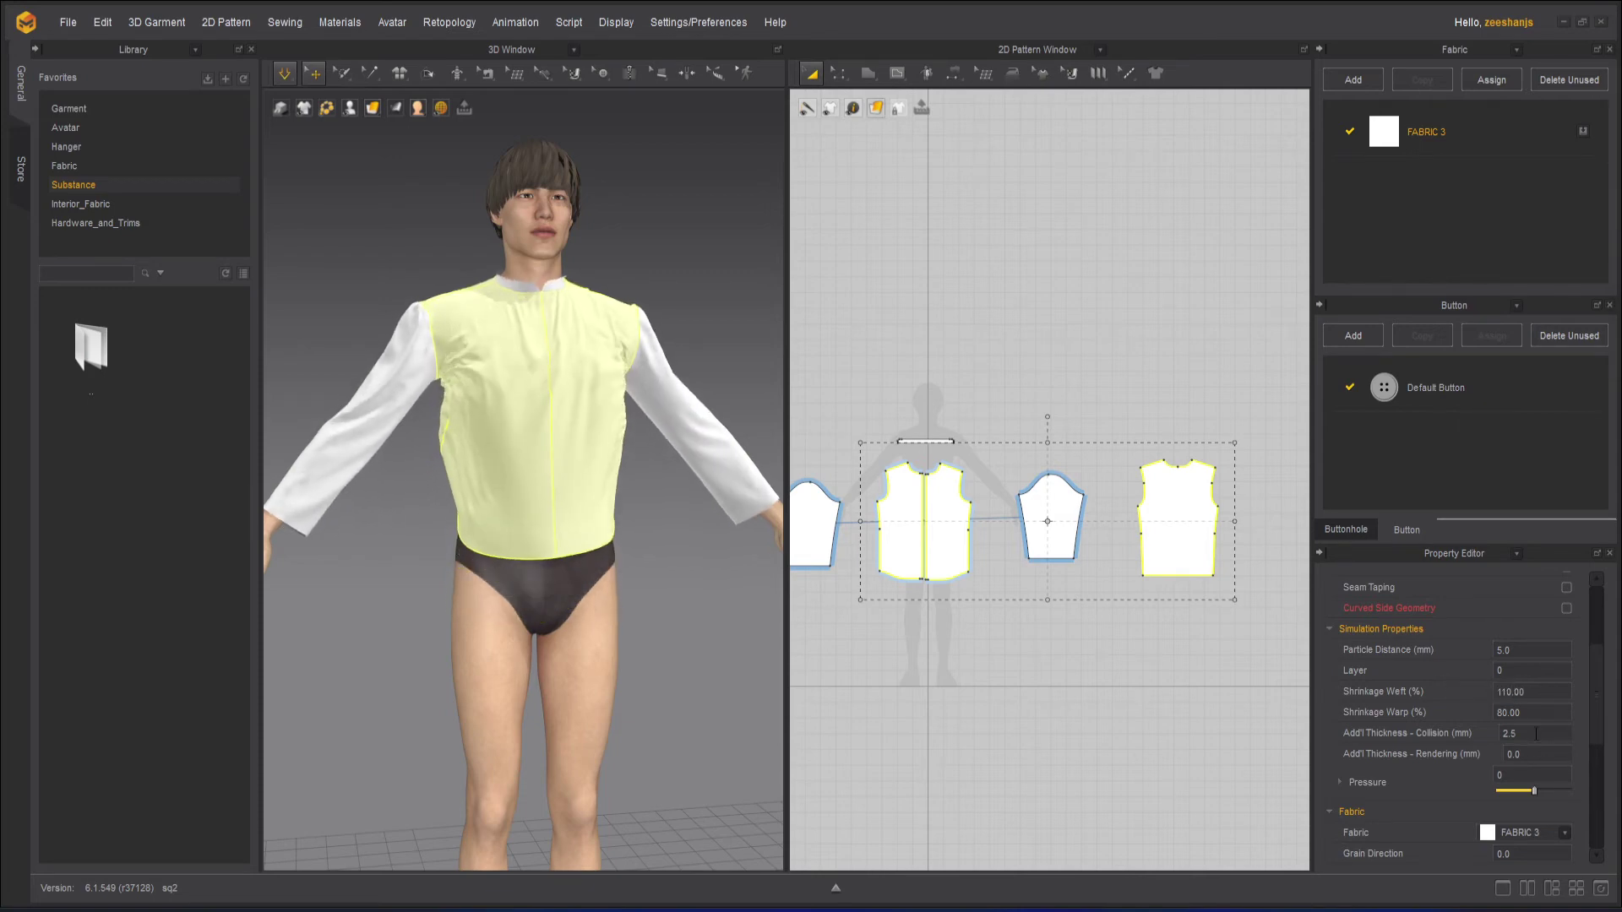
pyautogui.doubleClick(1542, 714)
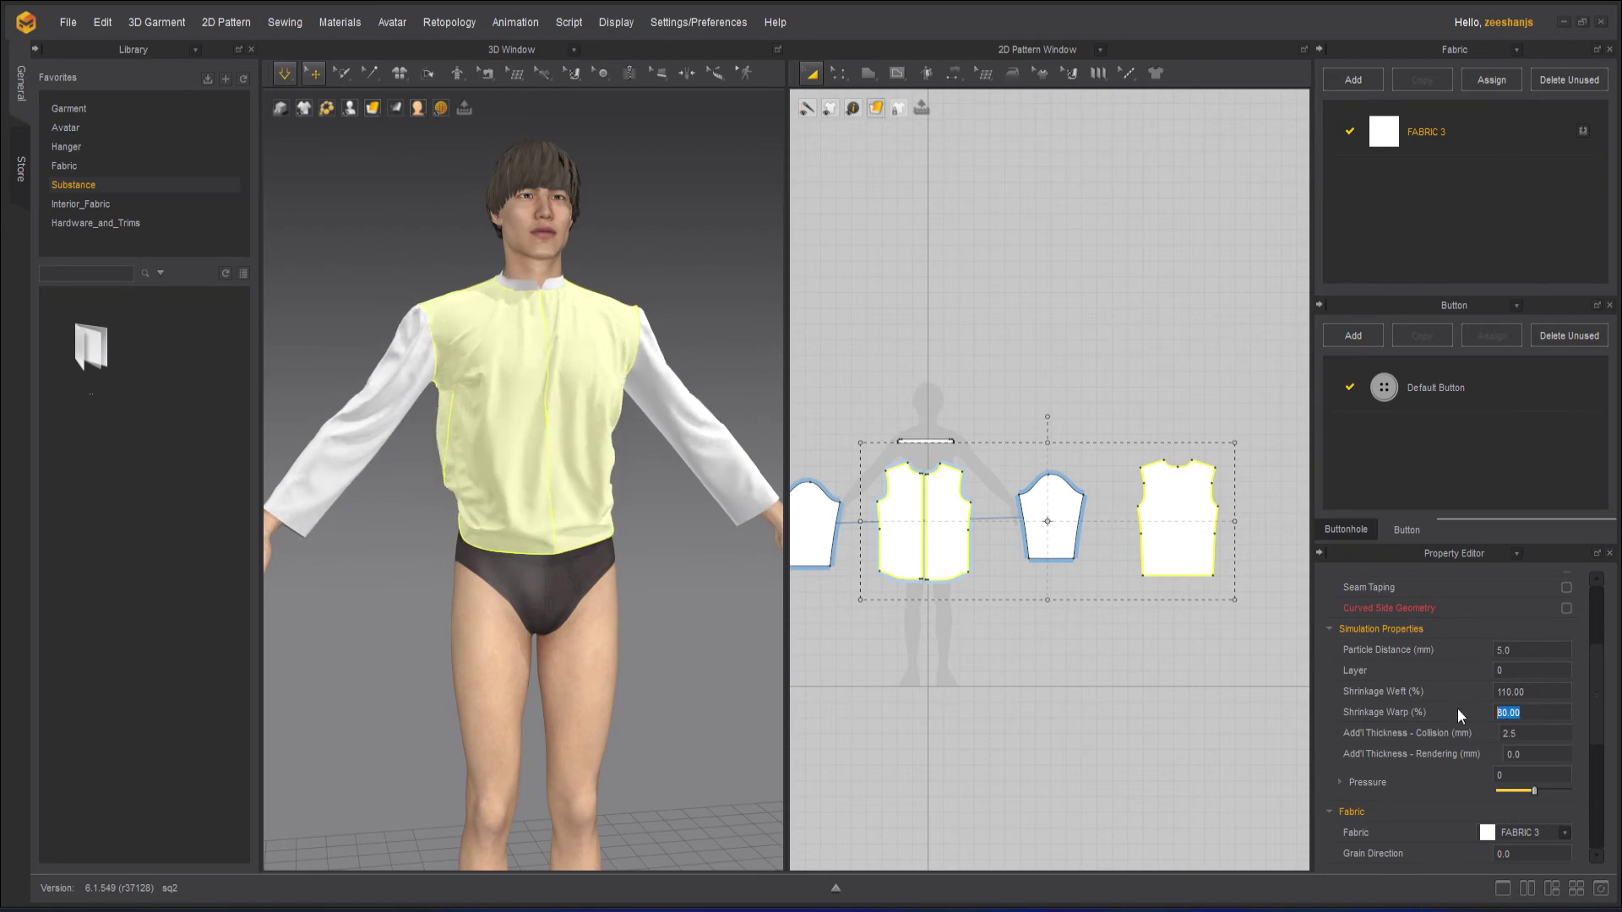
pyautogui.write('110')
pyautogui.press('Return')
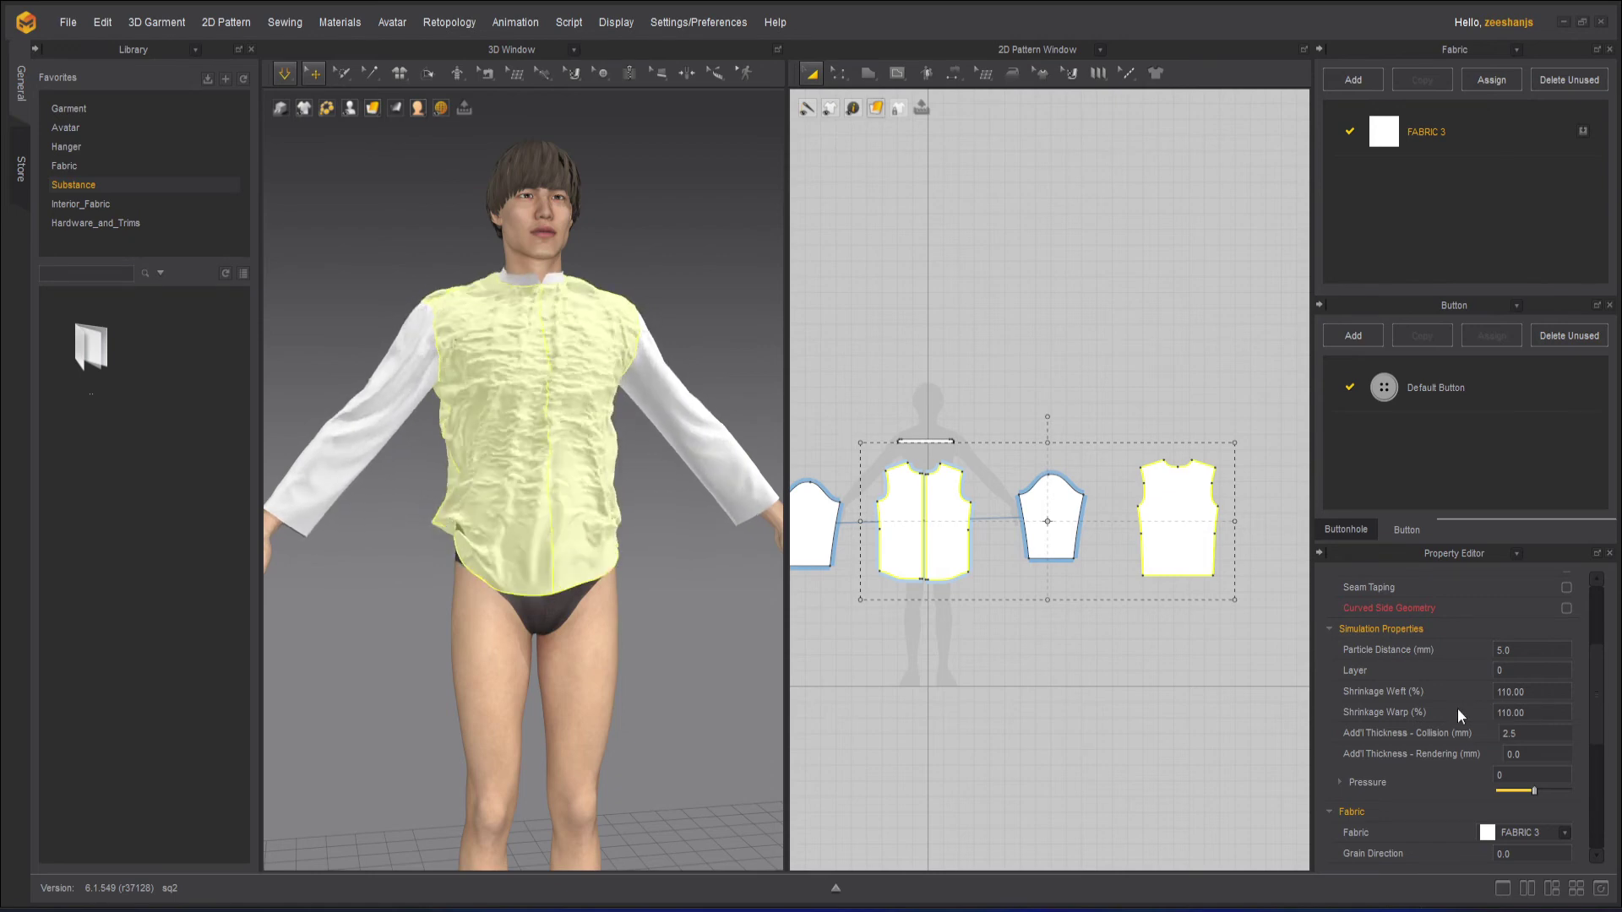
# - Tug the shirt hem down to smooth it and orbit to inspect from side and front
pyautogui.moveTo(448, 591); pyautogui.dragTo(505, 659)
pyautogui.moveTo(626, 667); pyautogui.dragTo(644, 670)
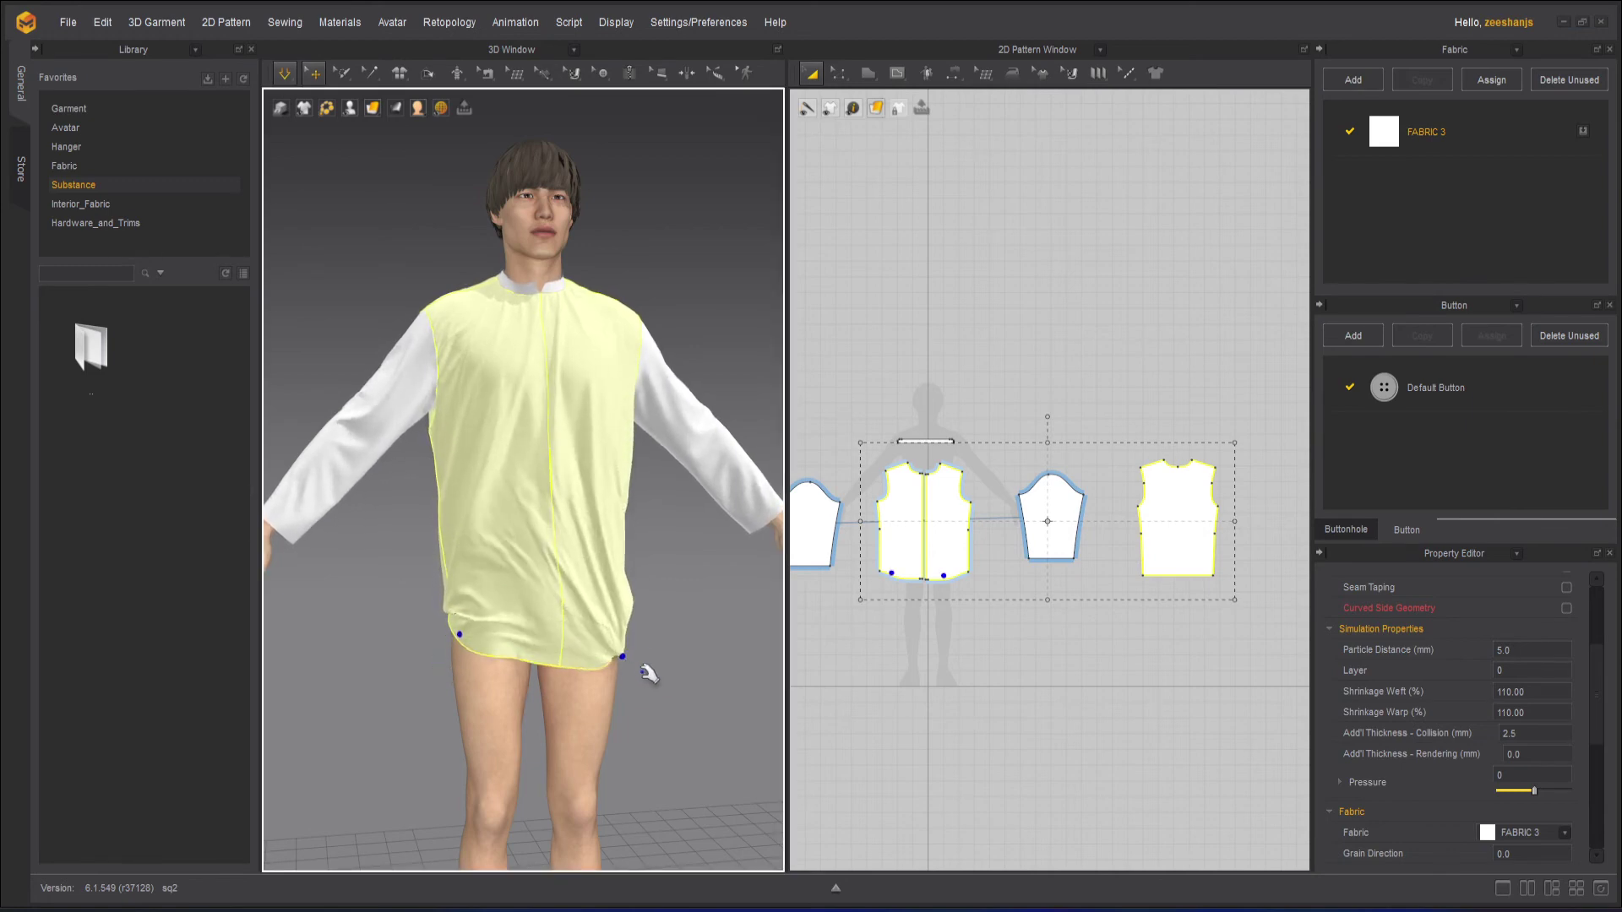
pyautogui.click(672, 603)
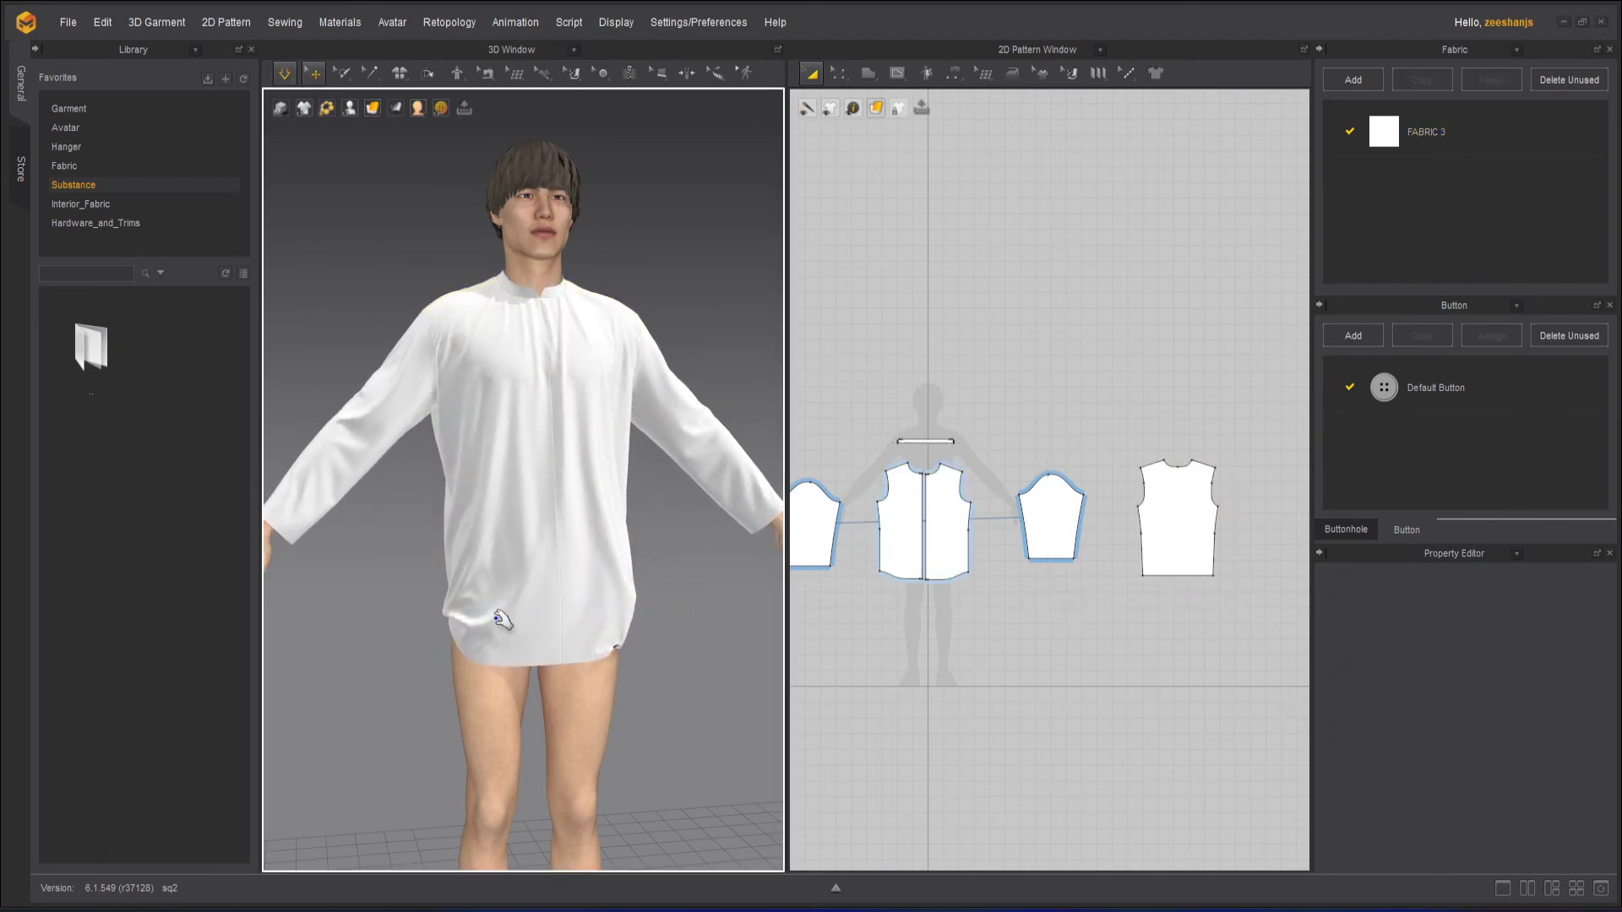
pyautogui.moveTo(664, 616); pyautogui.dragTo(616, 622, button='right')
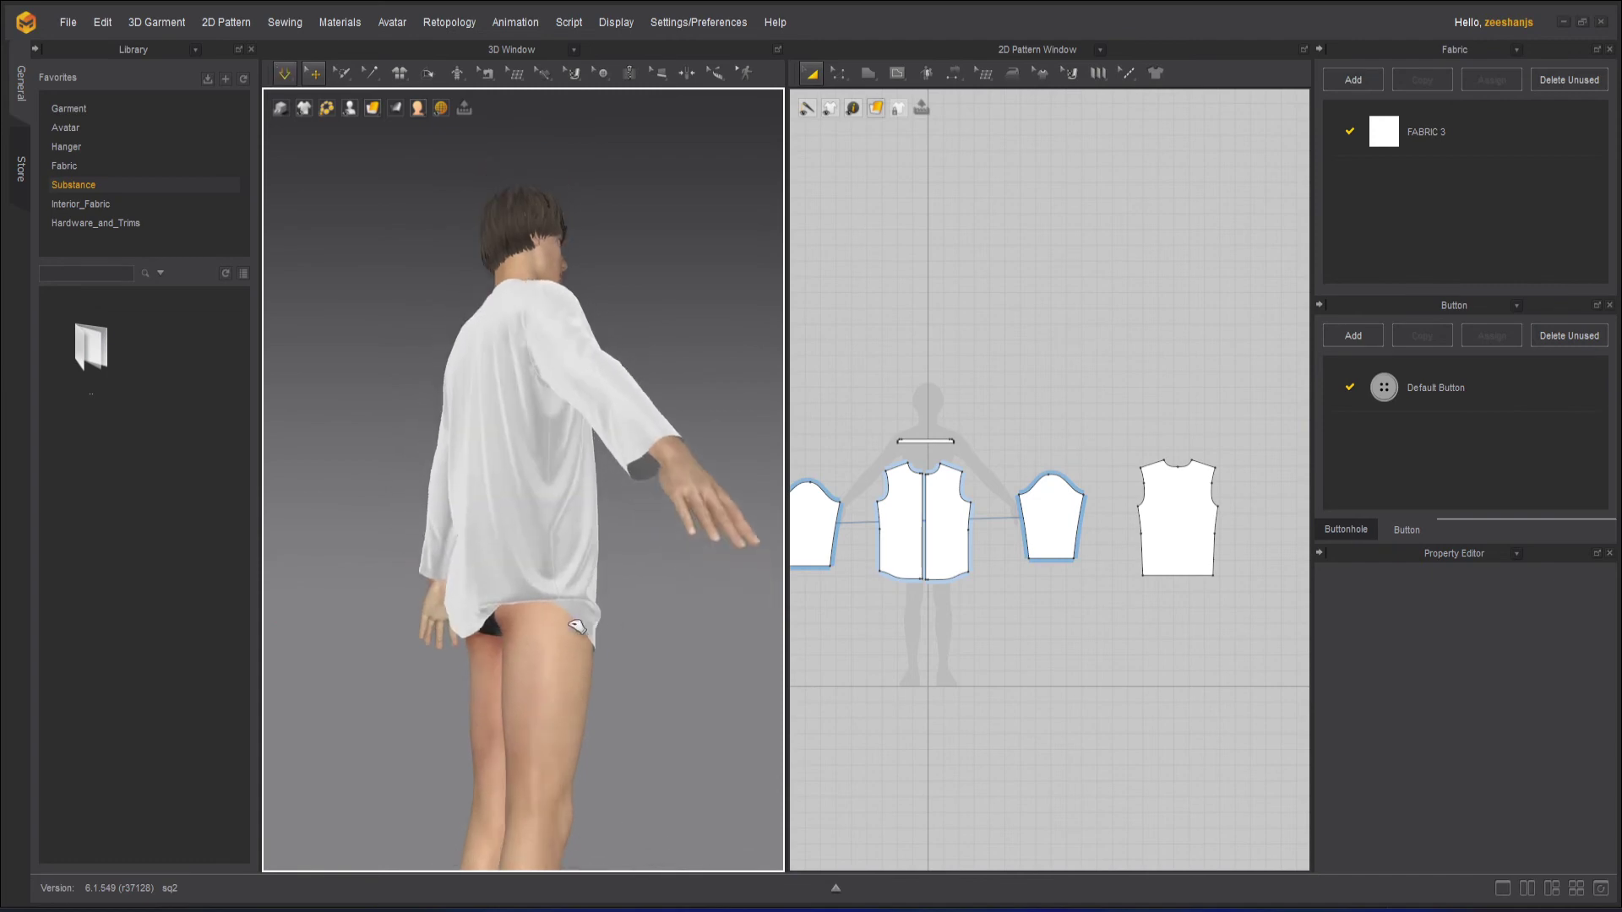
pyautogui.click(559, 664)
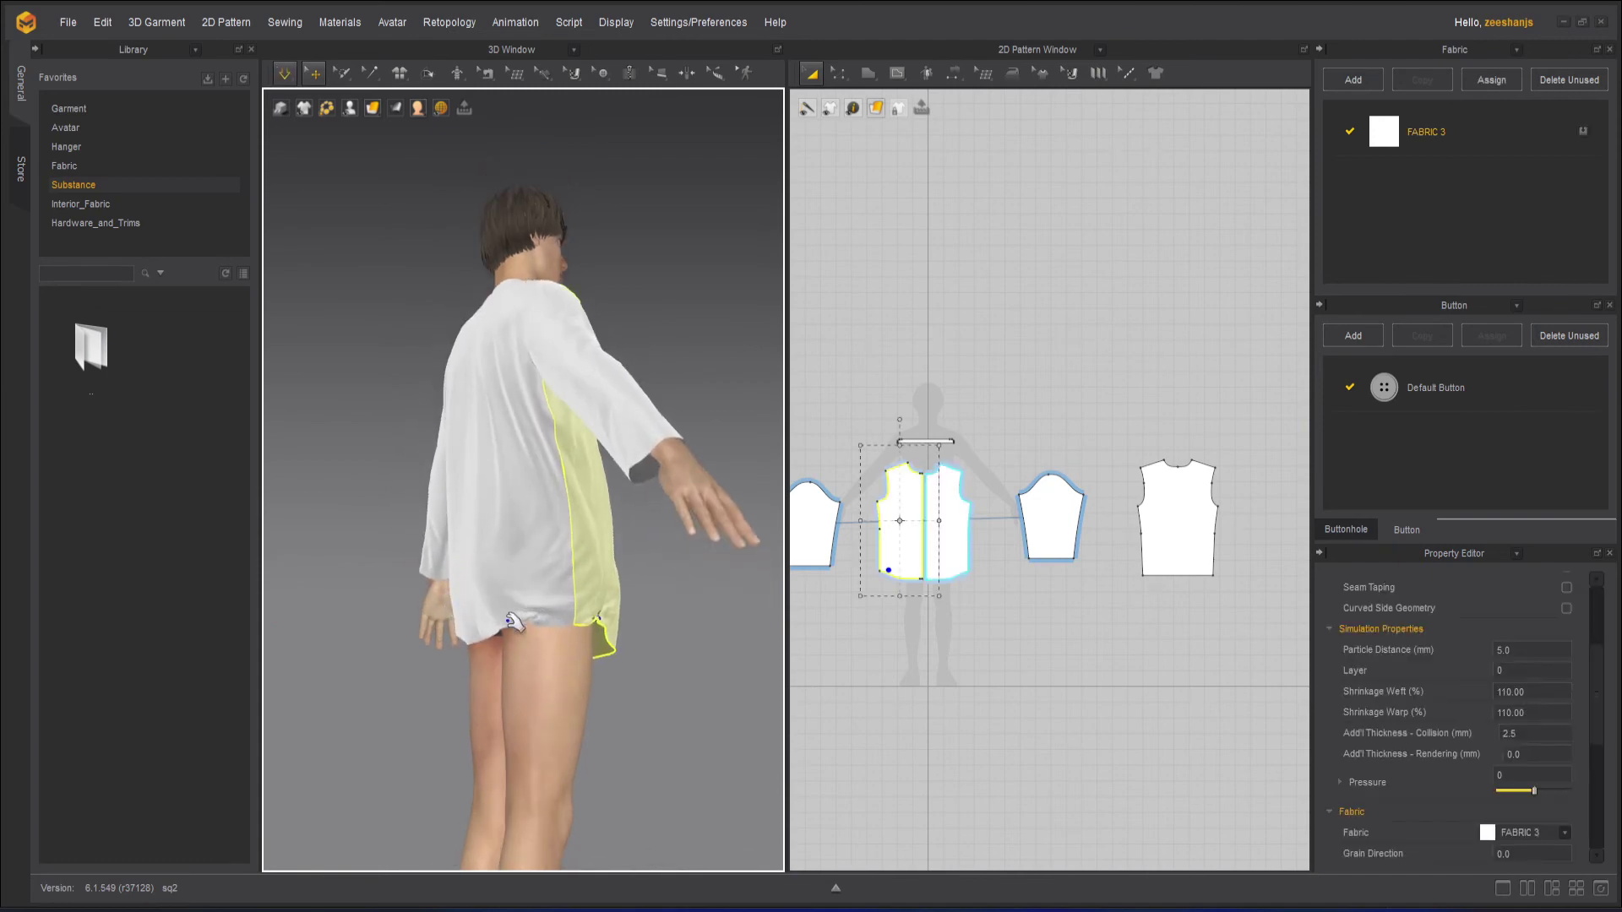
pyautogui.click(483, 650)
pyautogui.click(677, 607)
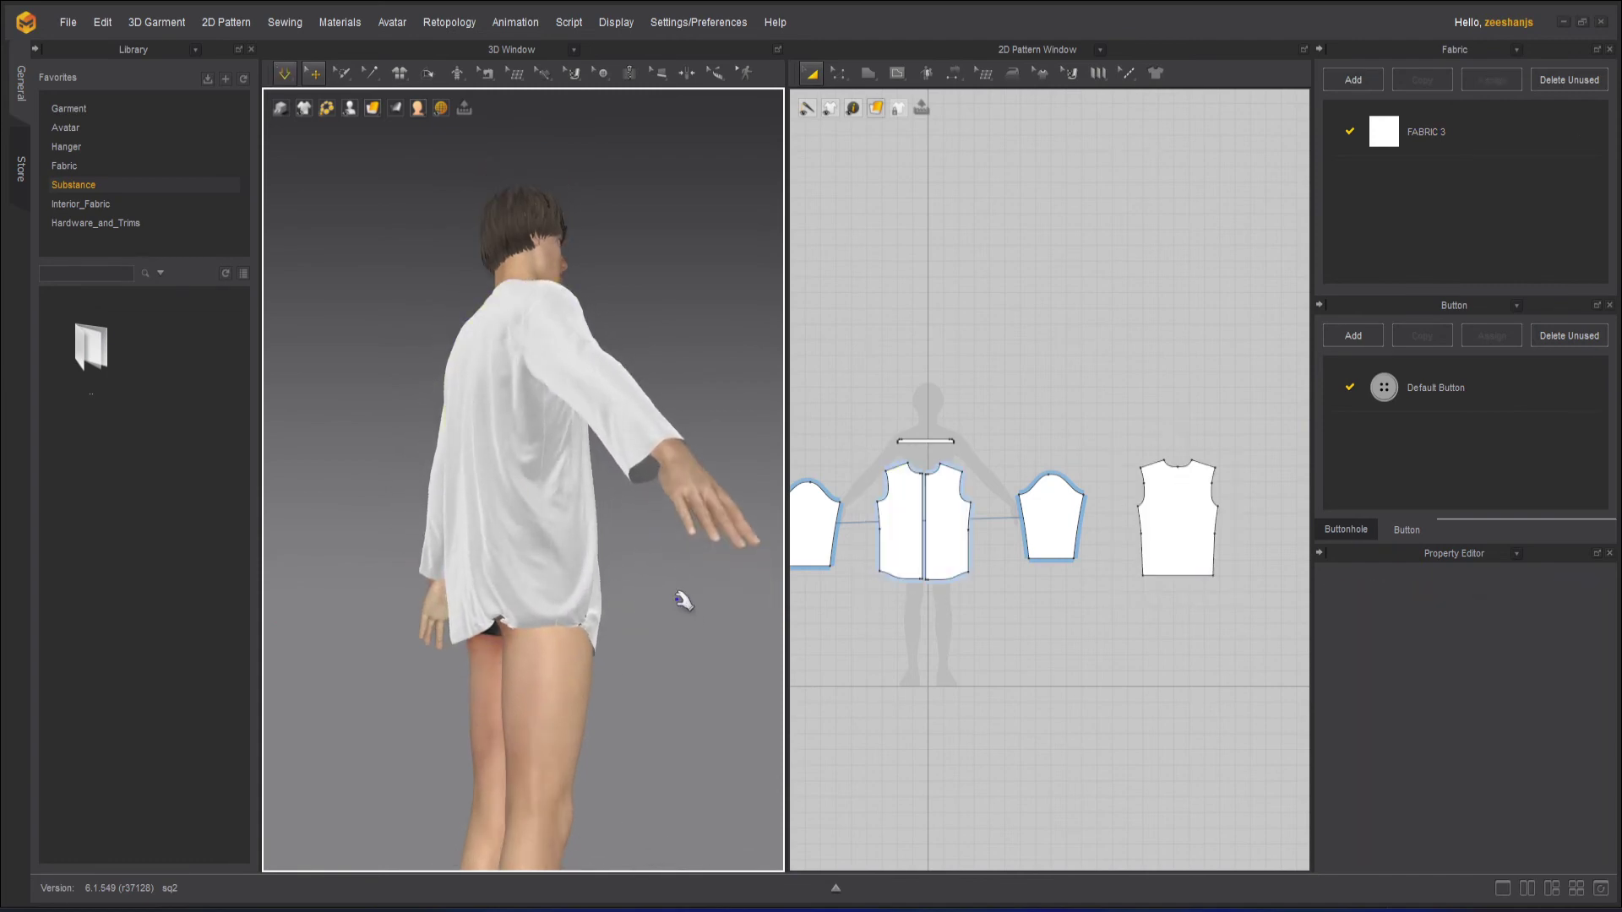
pyautogui.moveTo(677, 603); pyautogui.dragTo(505, 636, button='right')
# - Select both front pieces and the back piece, scrolling the Property Editor to Grain Direction
pyautogui.scroll(5, 640, 554)
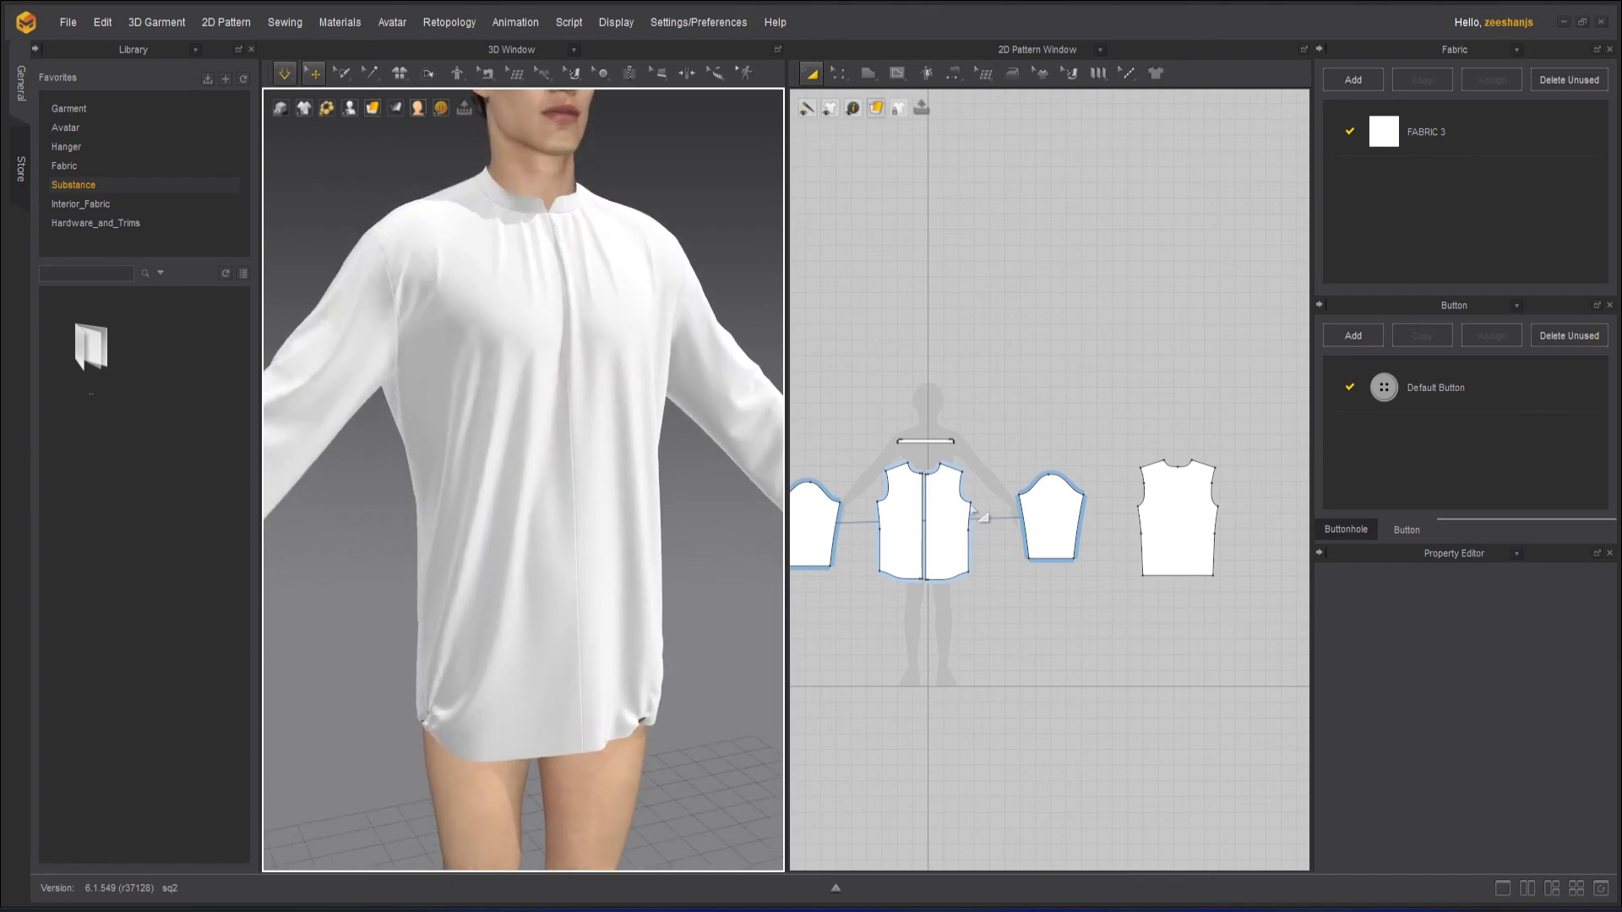
pyautogui.click(900, 513)
pyautogui.keyDown('shift'); pyautogui.click(946, 524); pyautogui.keyUp('shift')
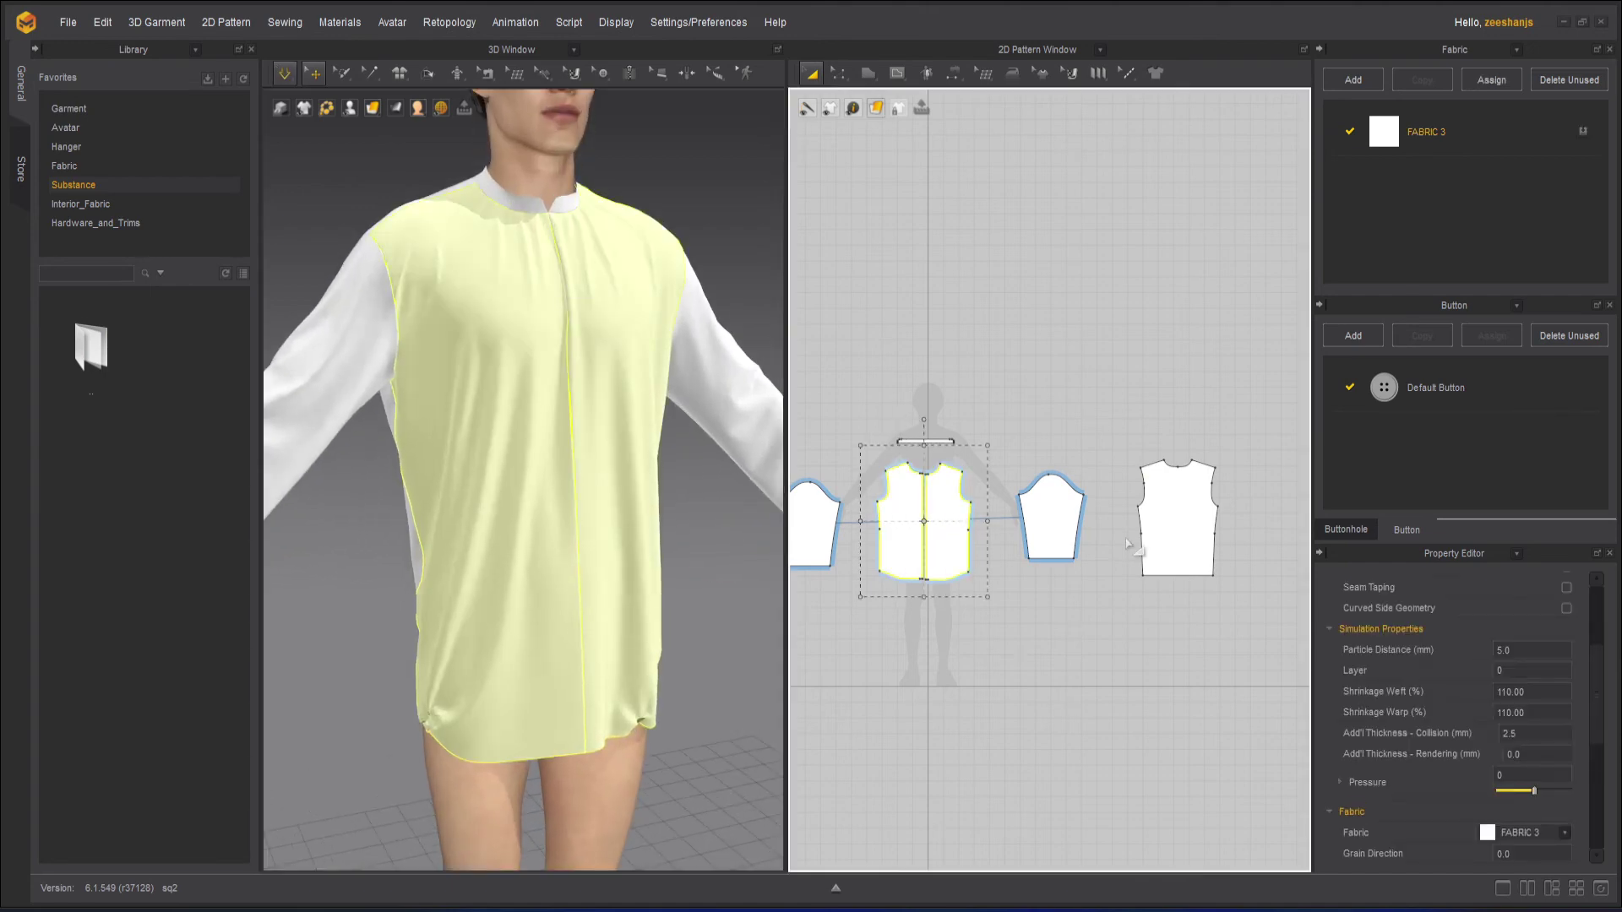
pyautogui.keyDown('shift'); pyautogui.click(1157, 537); pyautogui.keyUp('shift')
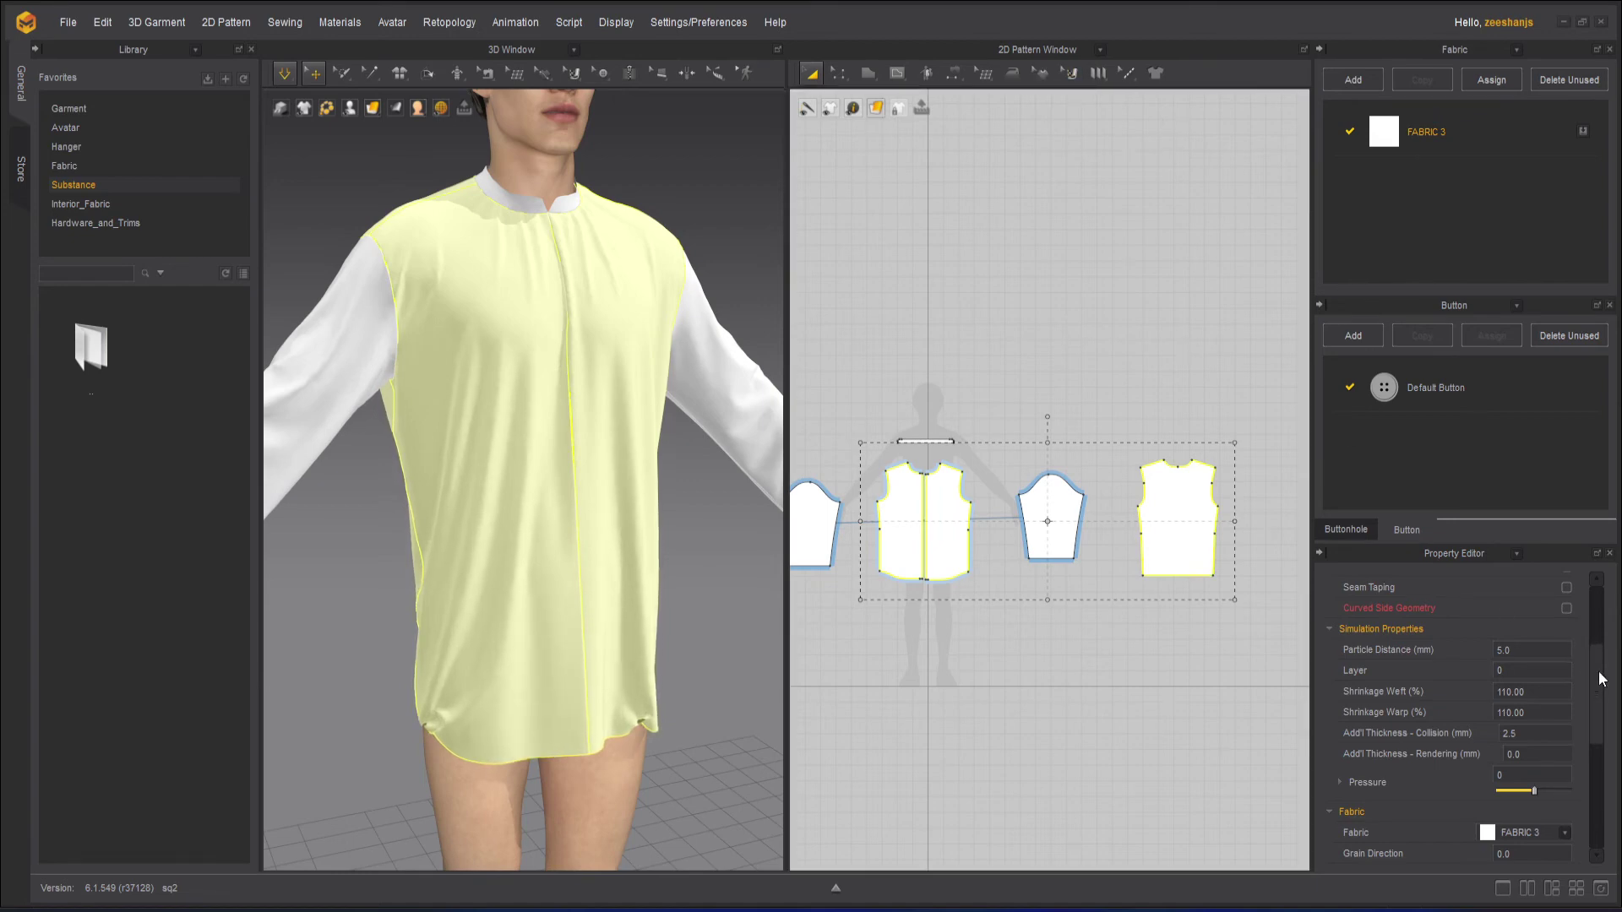
pyautogui.scroll(-3, 1599, 733)
pyautogui.scroll(-1, 1599, 733)
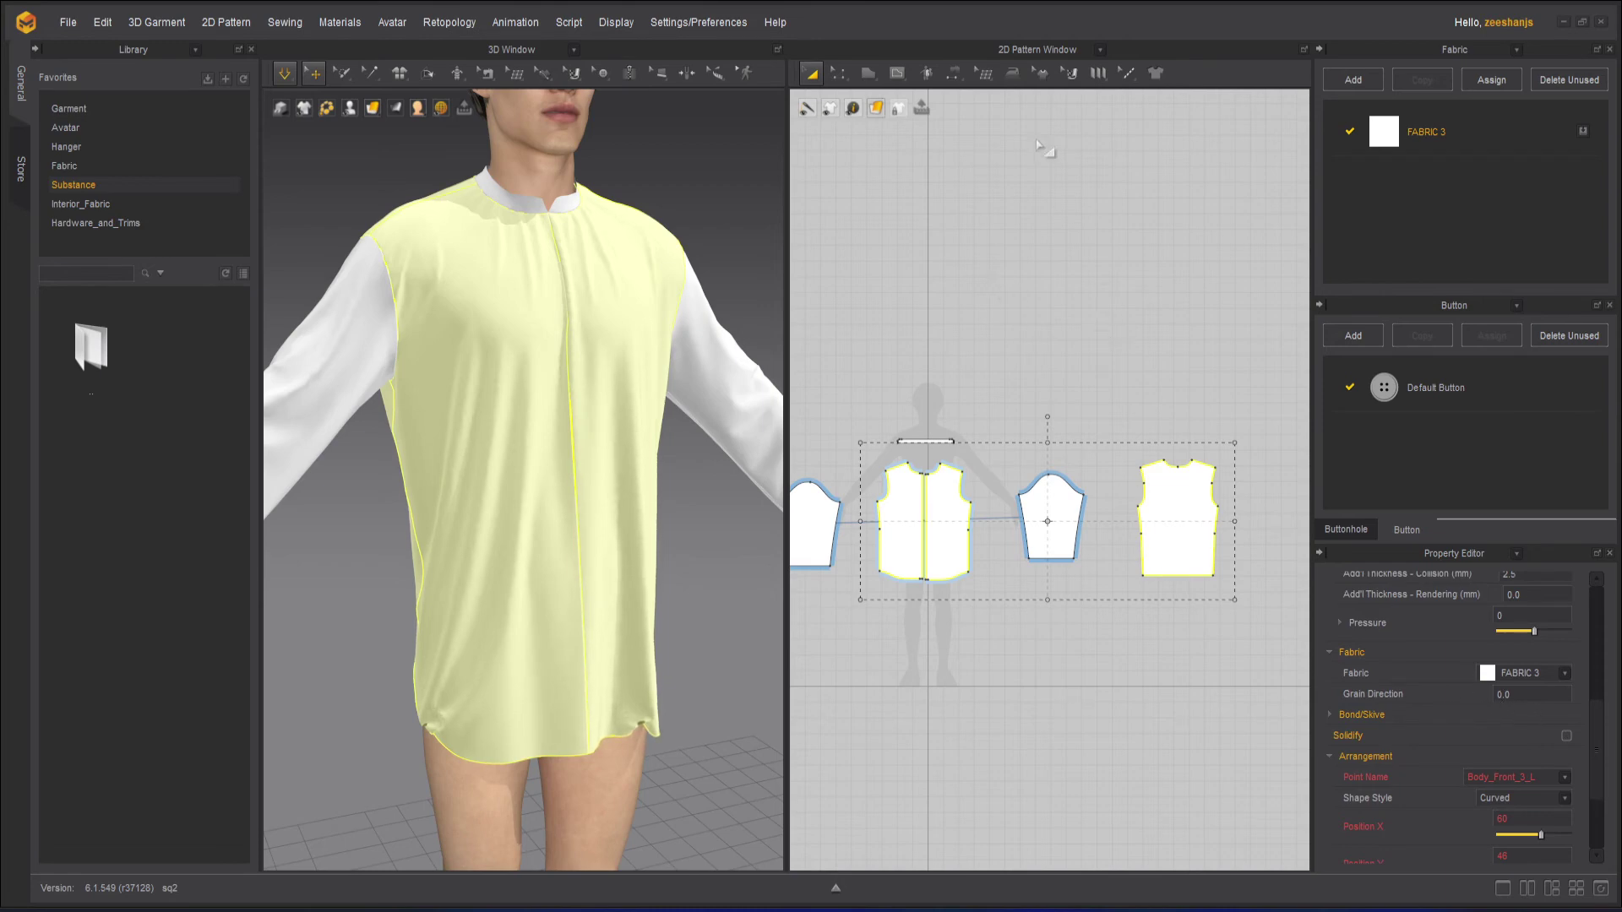
# - Switch to Edit Texture (2D) and rotate the front piece's grain line diagonally
pyautogui.click(1073, 76)
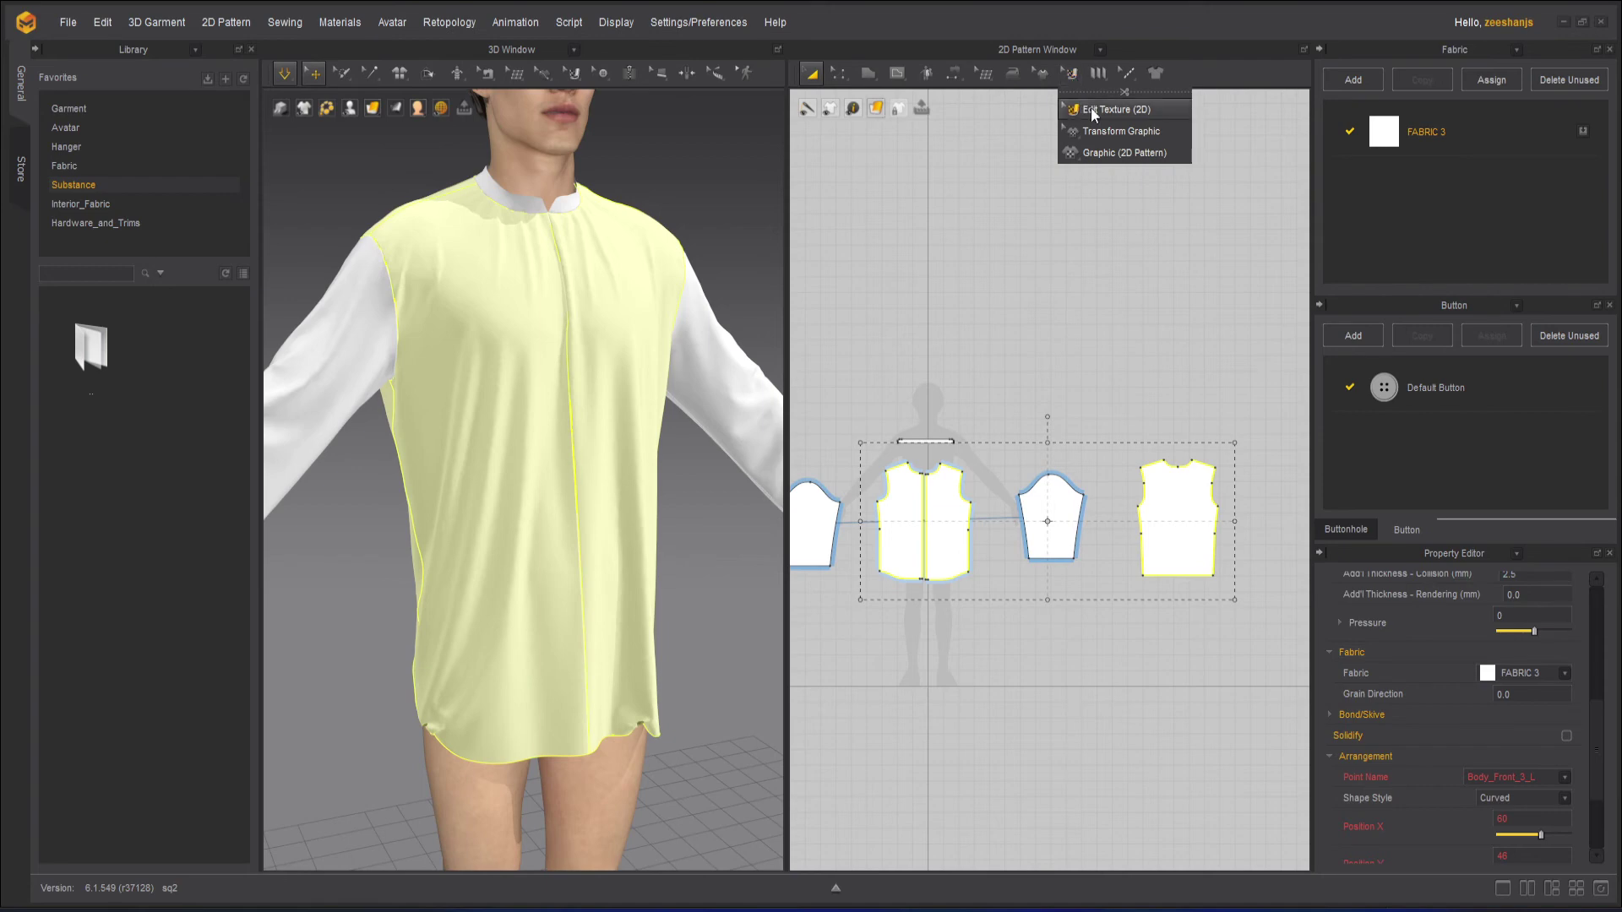
pyautogui.click(1092, 109)
pyautogui.scroll(5, 1031, 522)
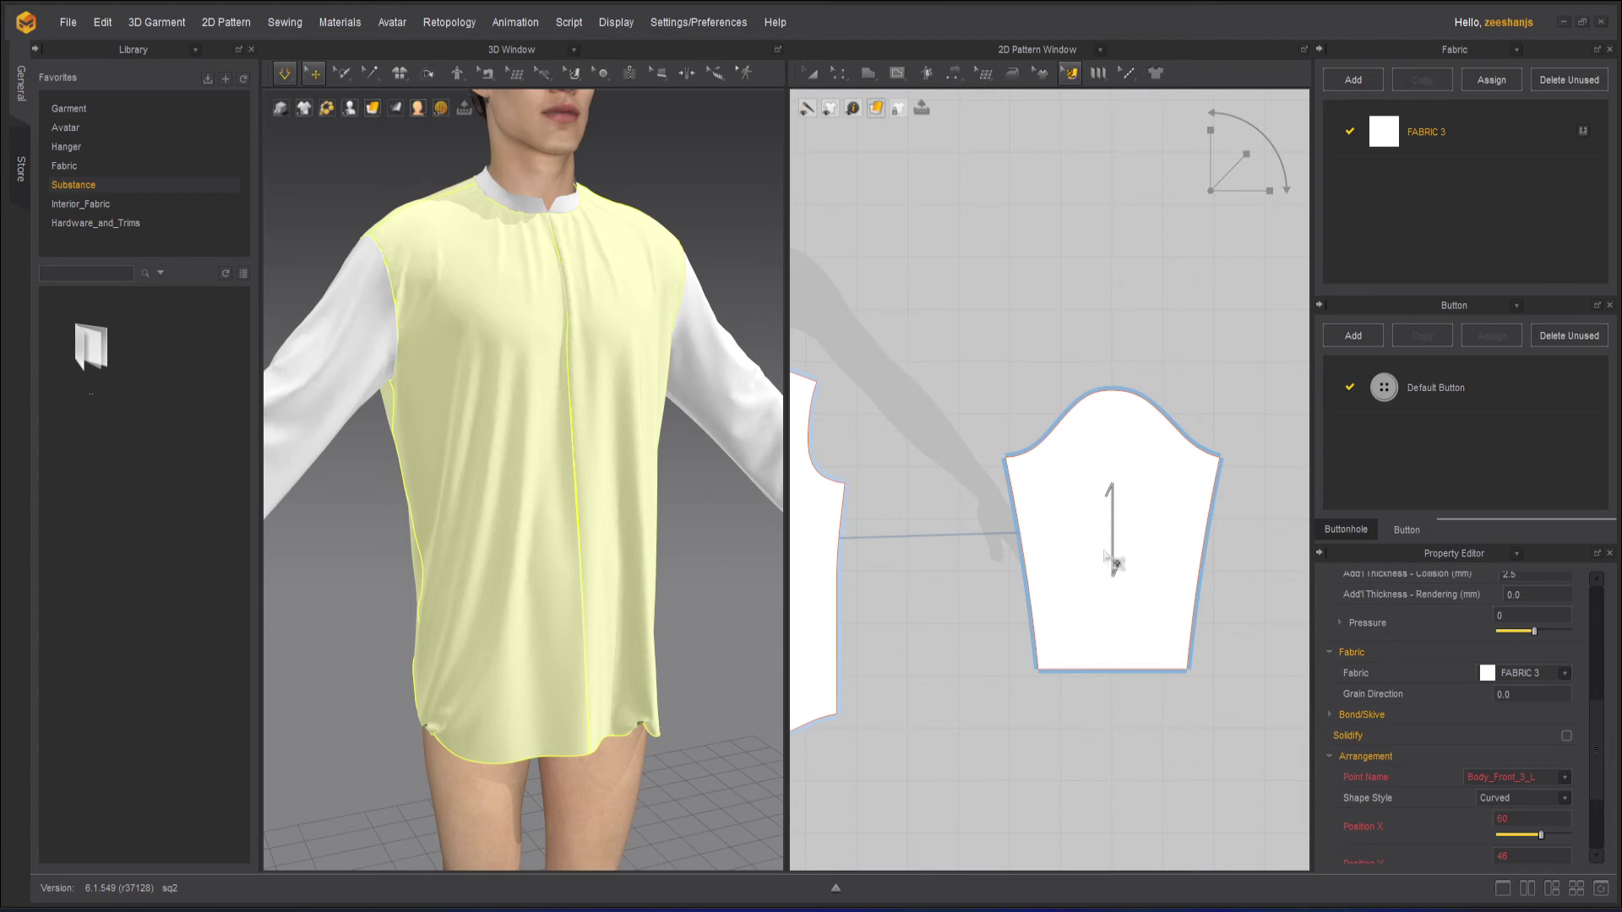
pyautogui.scroll(-3, 1107, 536)
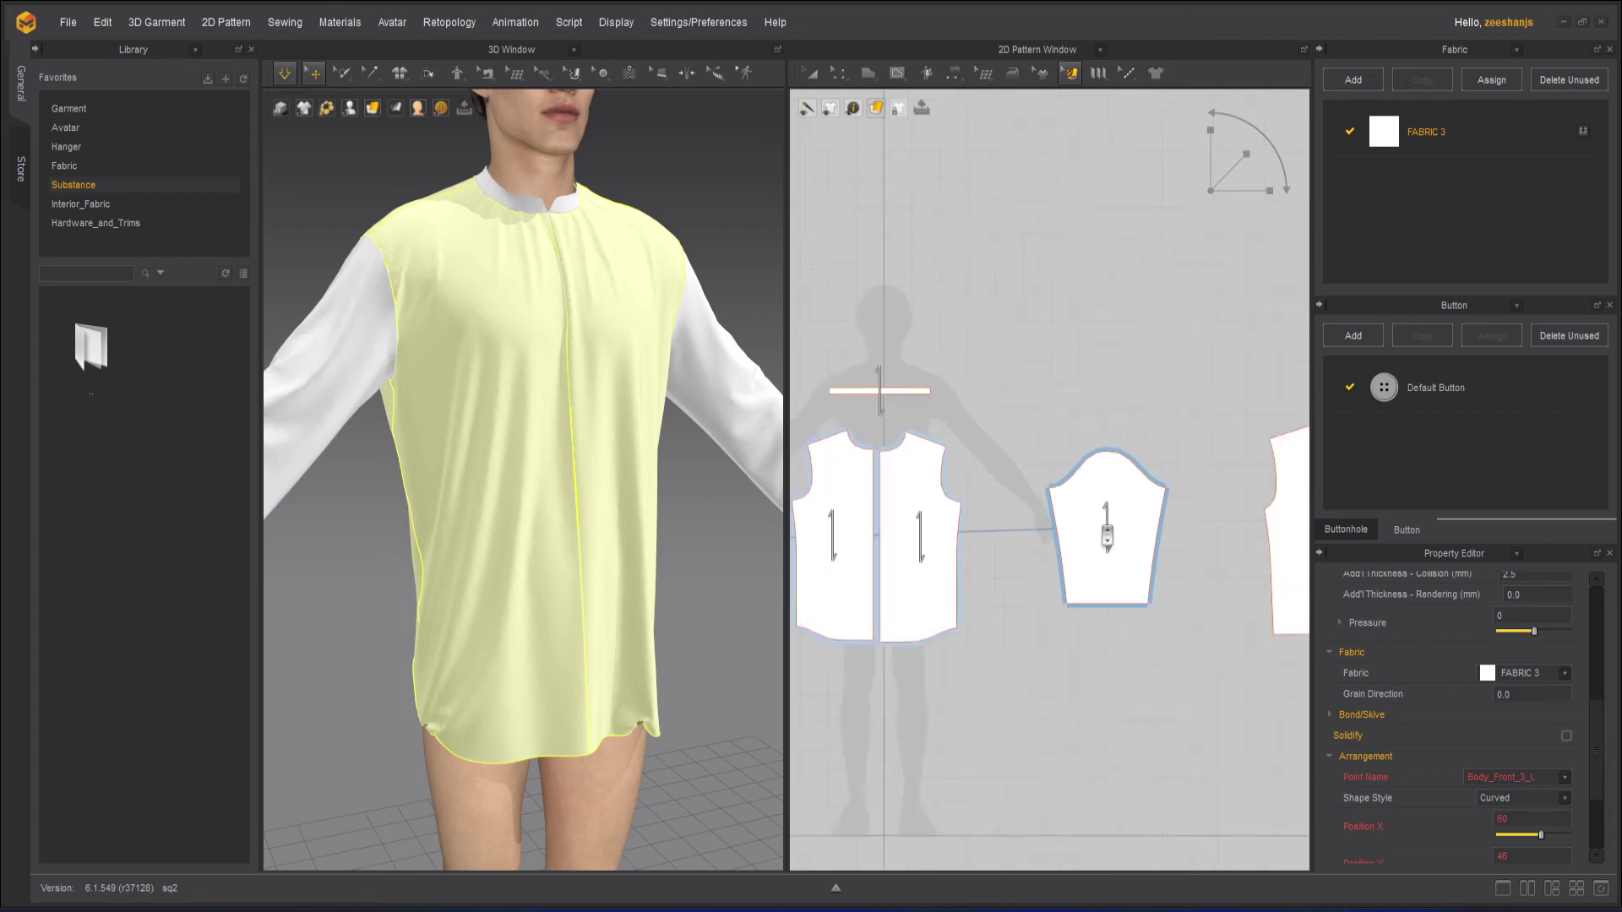
pyautogui.click(1117, 533)
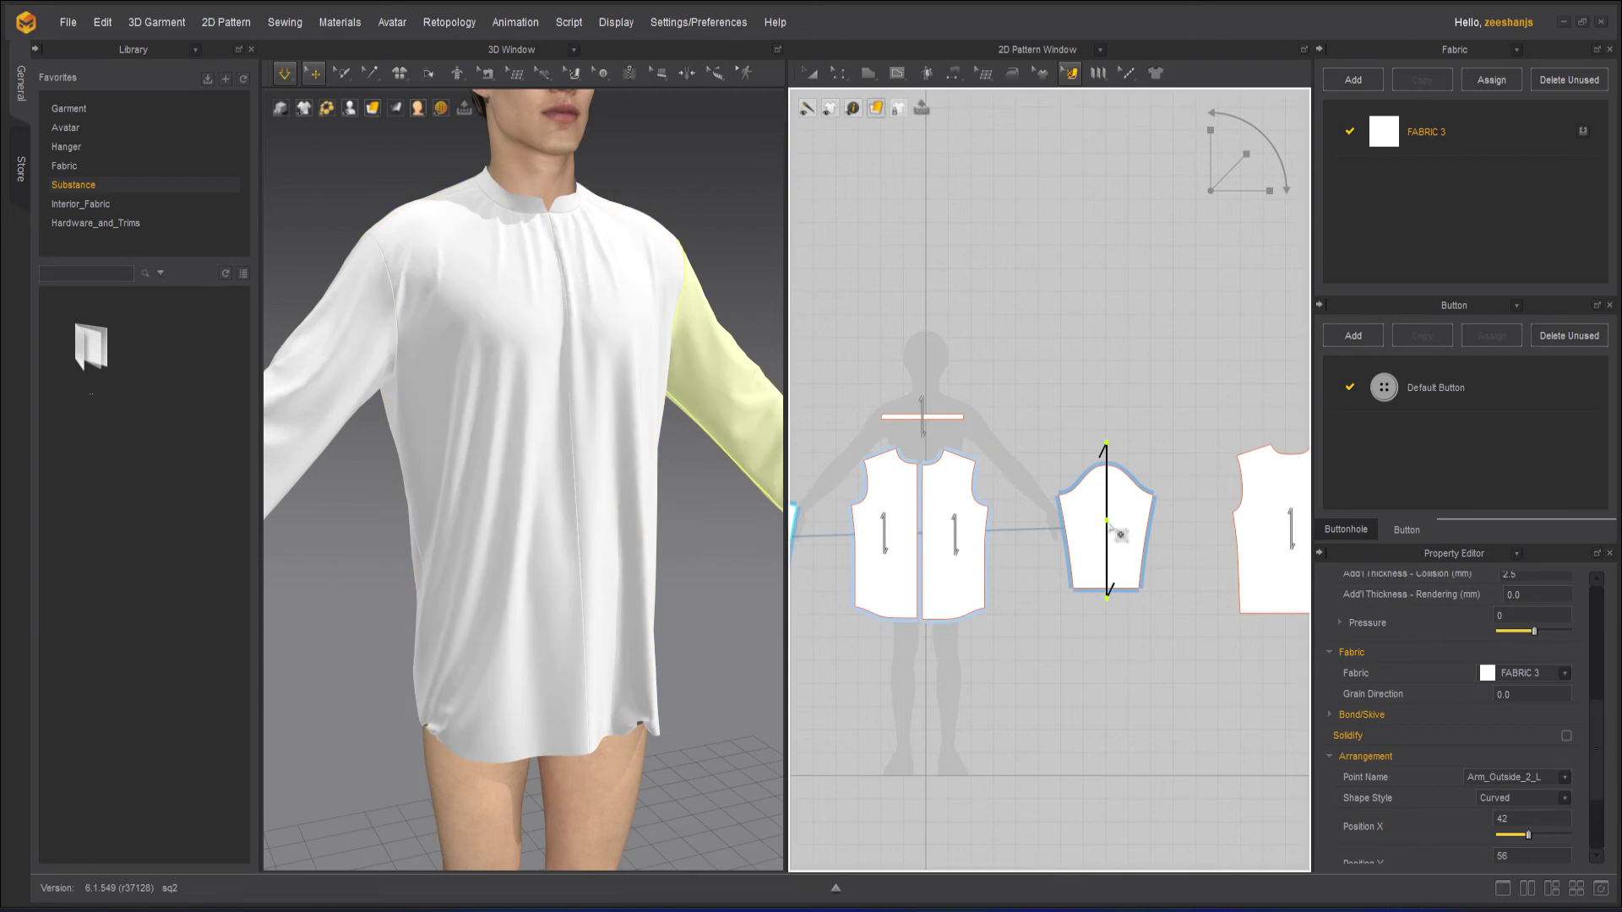
pyautogui.click(959, 537)
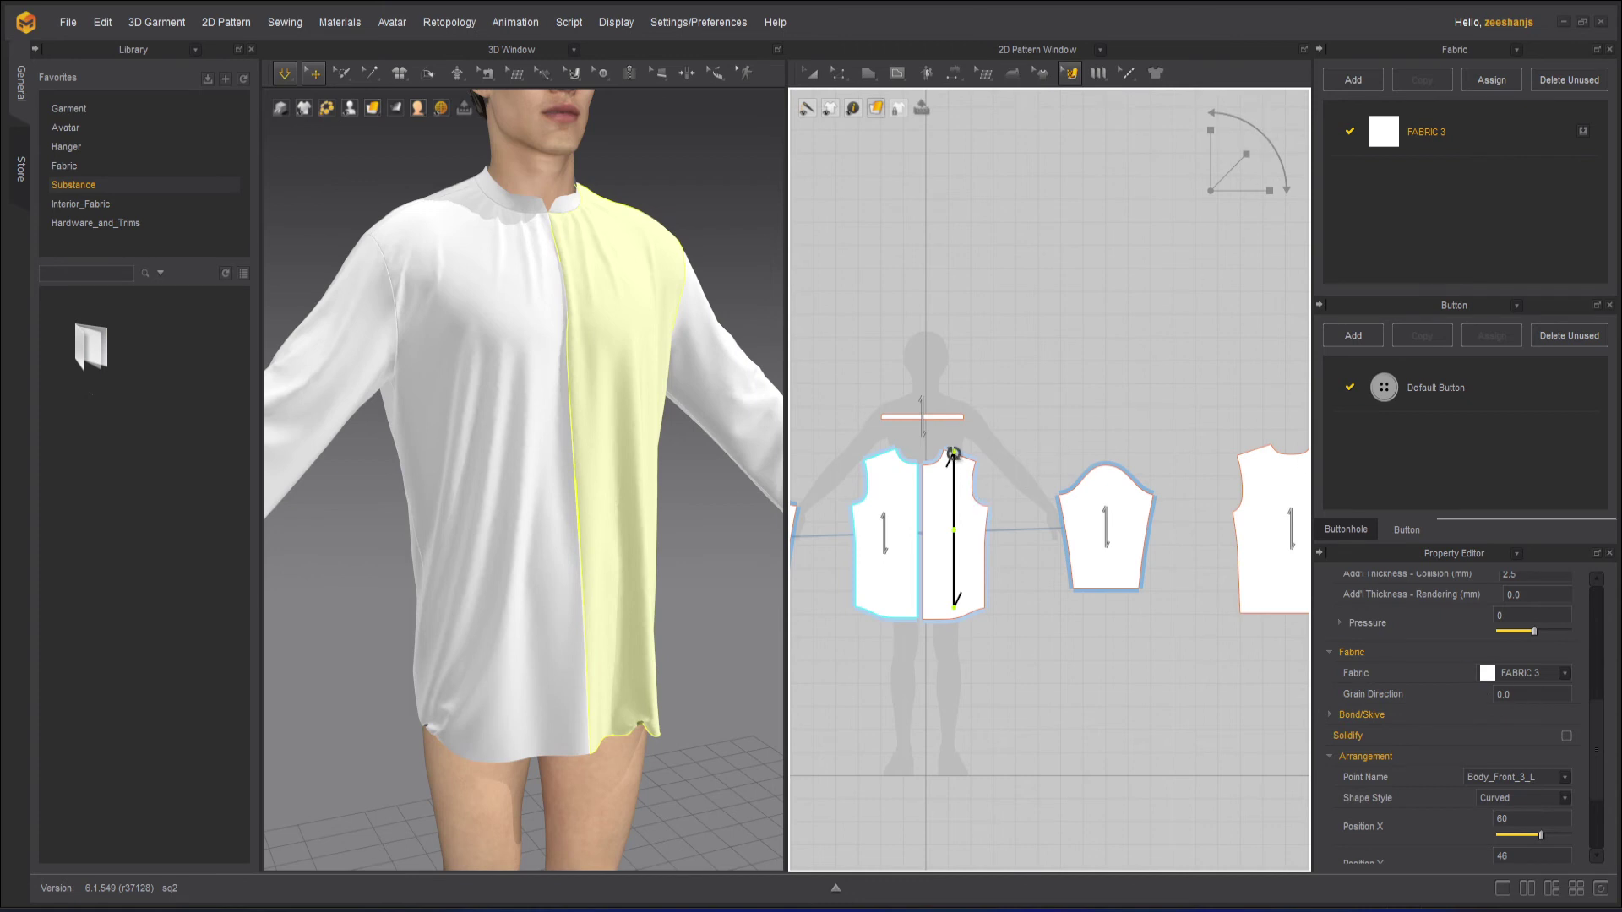
pyautogui.moveTo(953, 454); pyautogui.dragTo(983, 469)
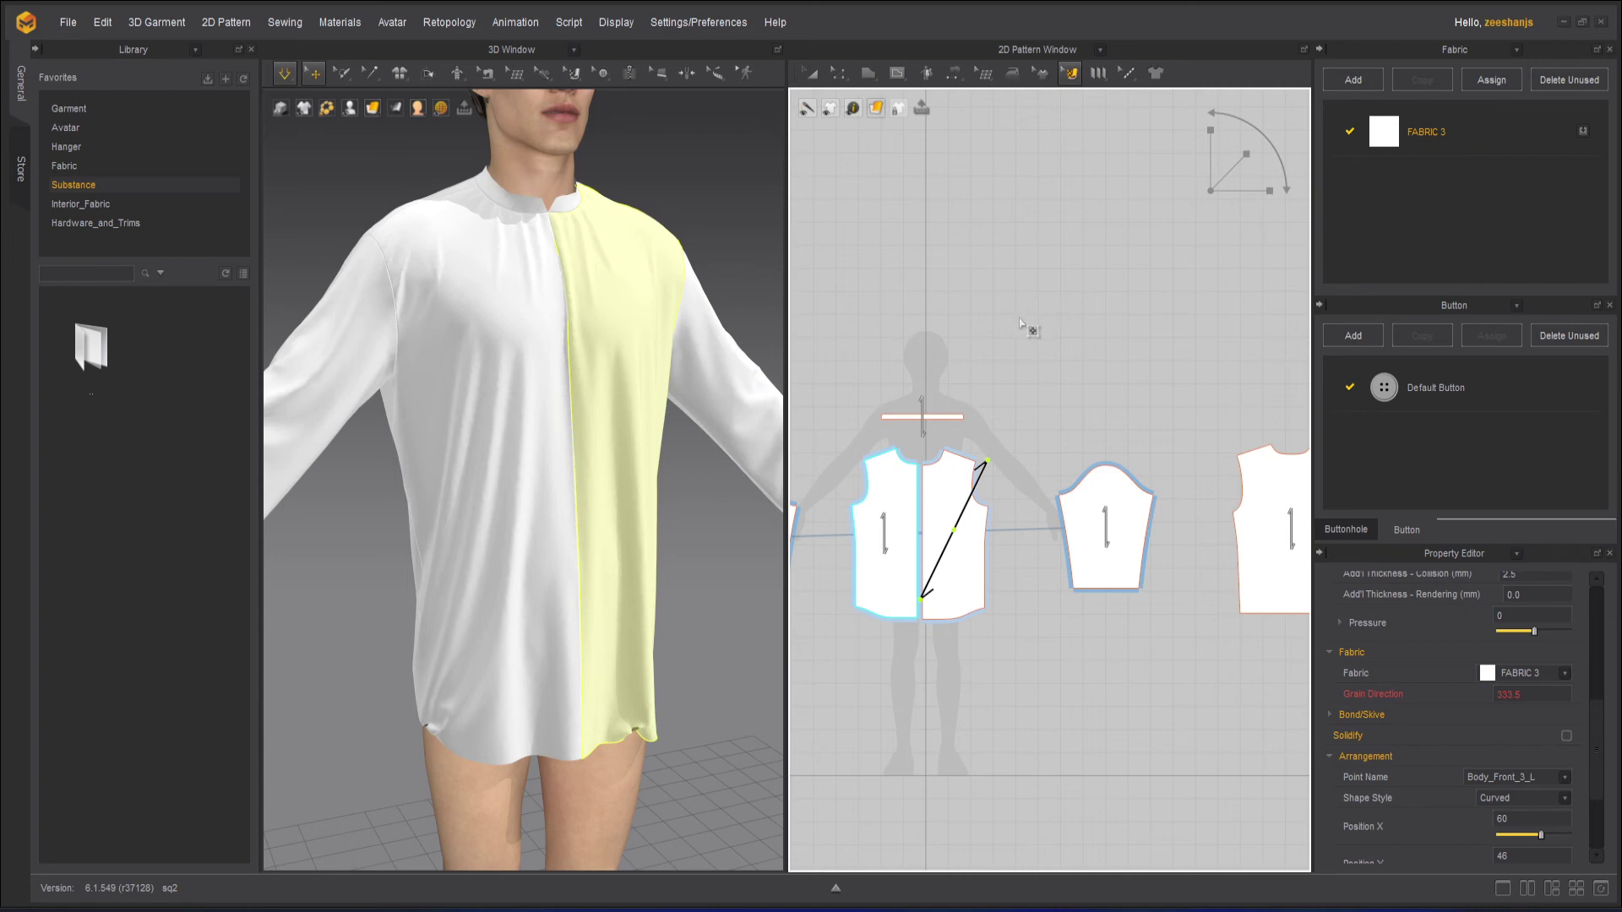
# - Undo the manual rotation and set the front and back pieces' Grain Direction to 45°
pyautogui.hotkey('ctrl', 'z')
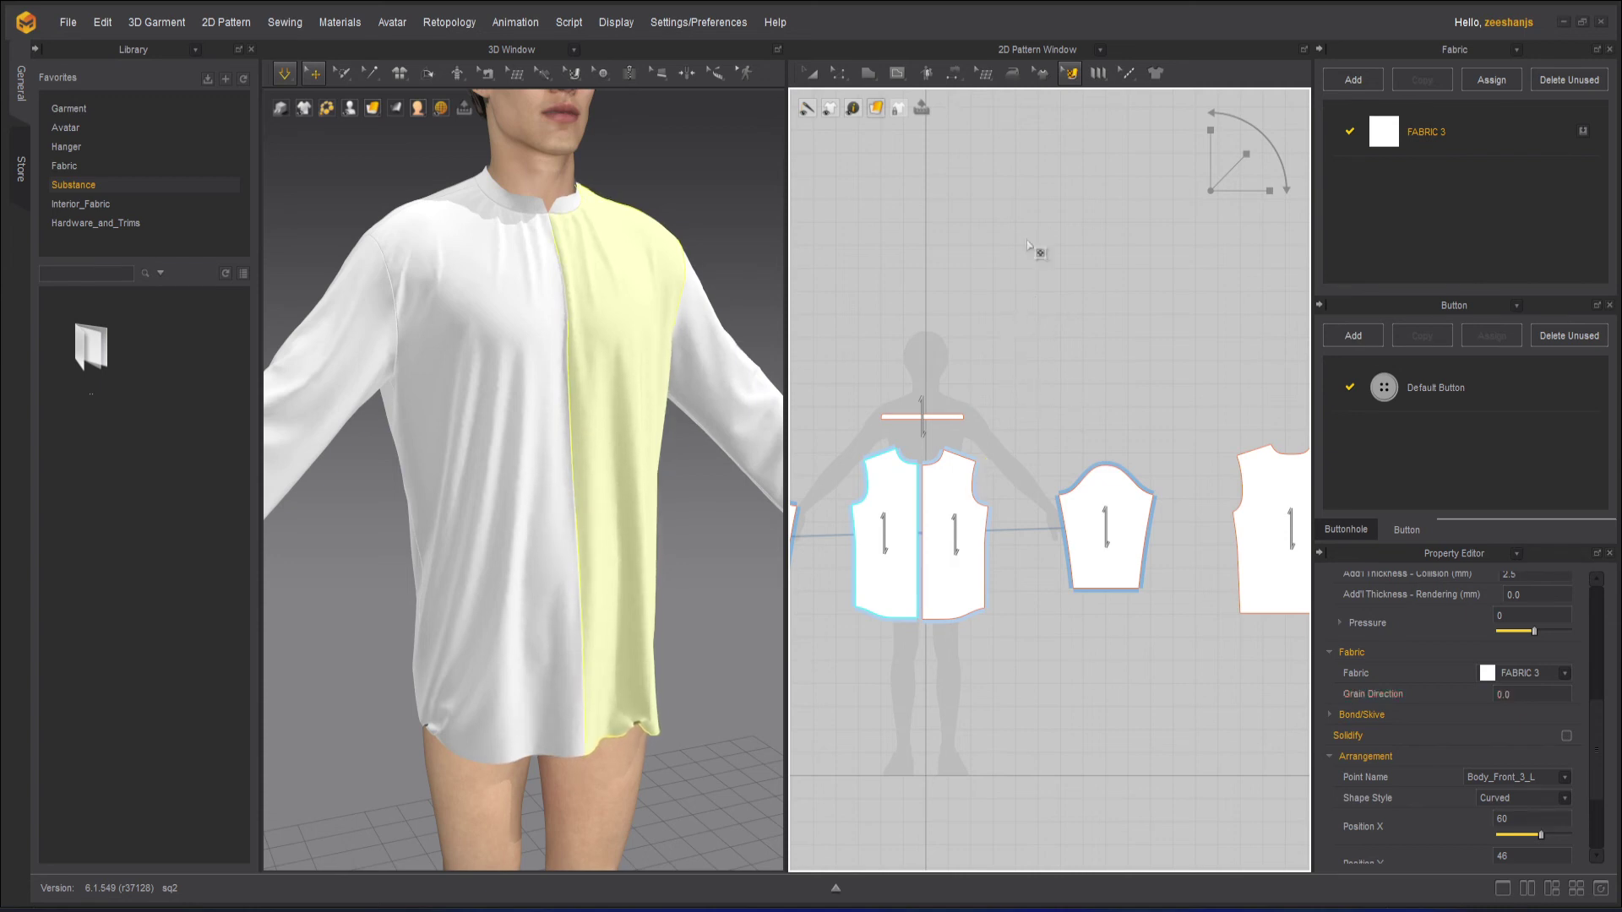
pyautogui.click(818, 73)
pyautogui.click(873, 550)
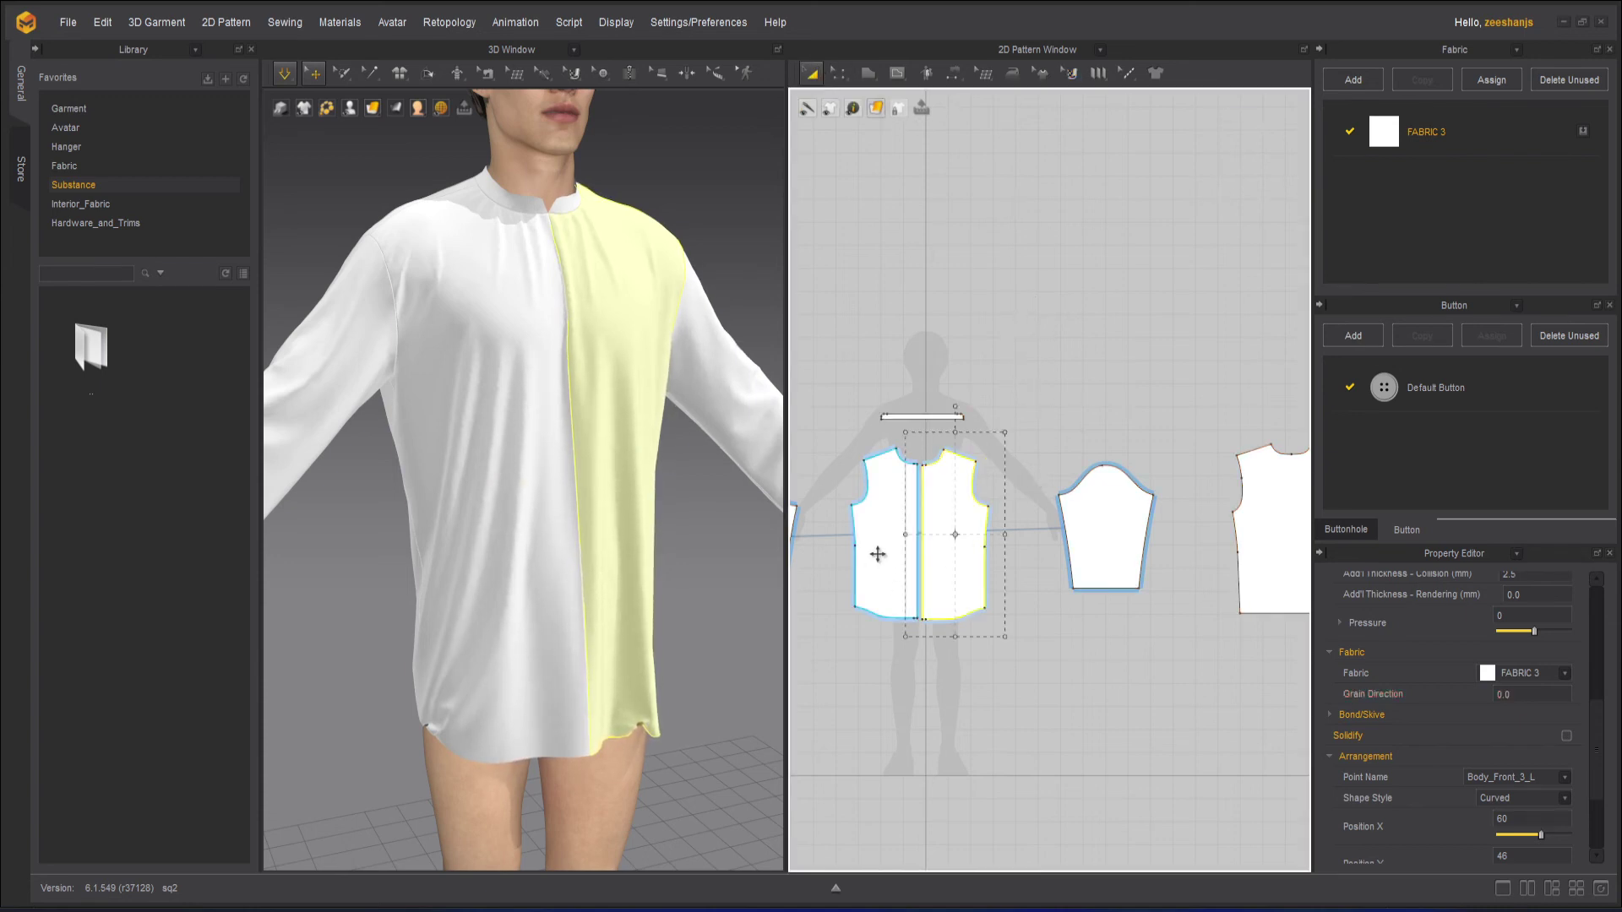
pyautogui.keyDown('shift'); pyautogui.click(948, 569); pyautogui.keyUp('shift')
pyautogui.keyDown('shift'); pyautogui.click(1264, 564); pyautogui.keyUp('shift')
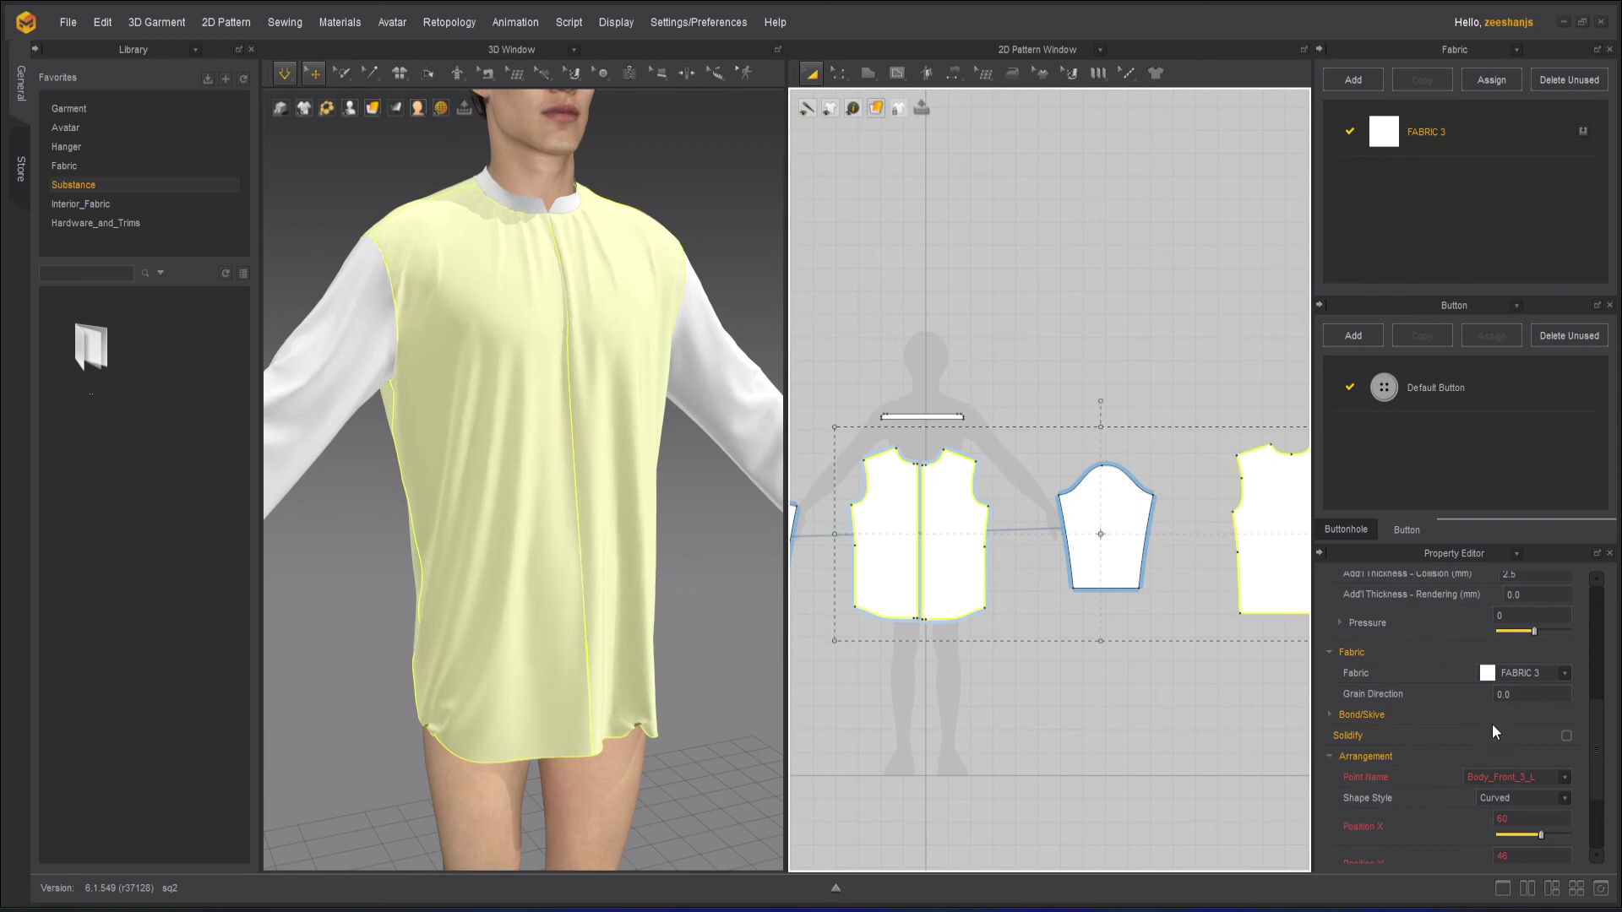
pyautogui.click(1532, 694)
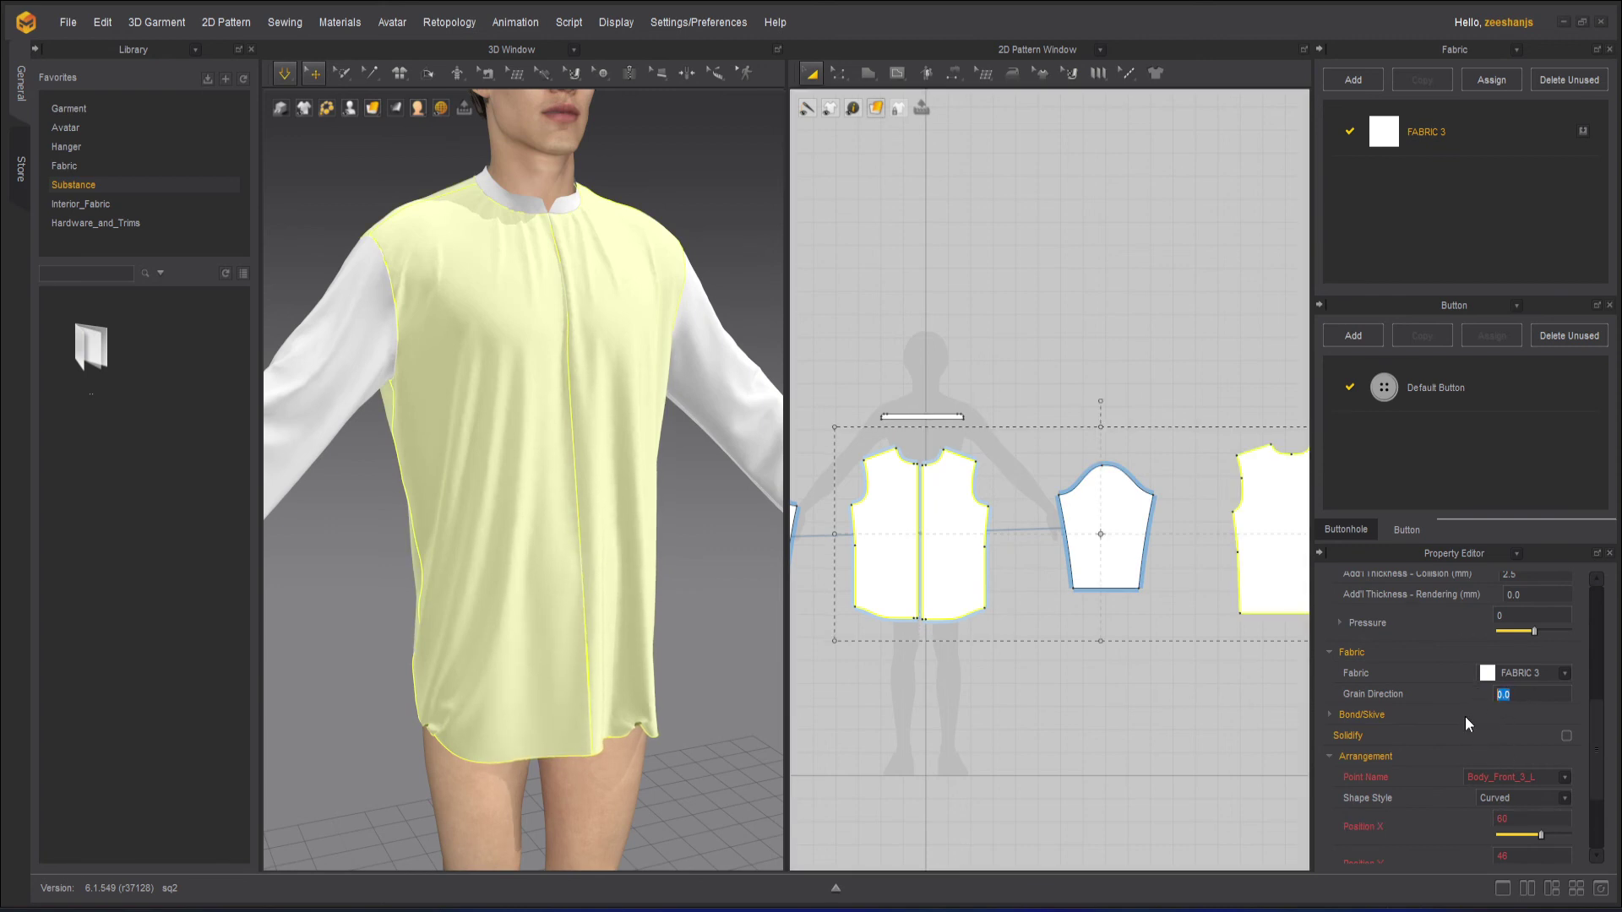
pyautogui.write('45')
pyautogui.press('Return')
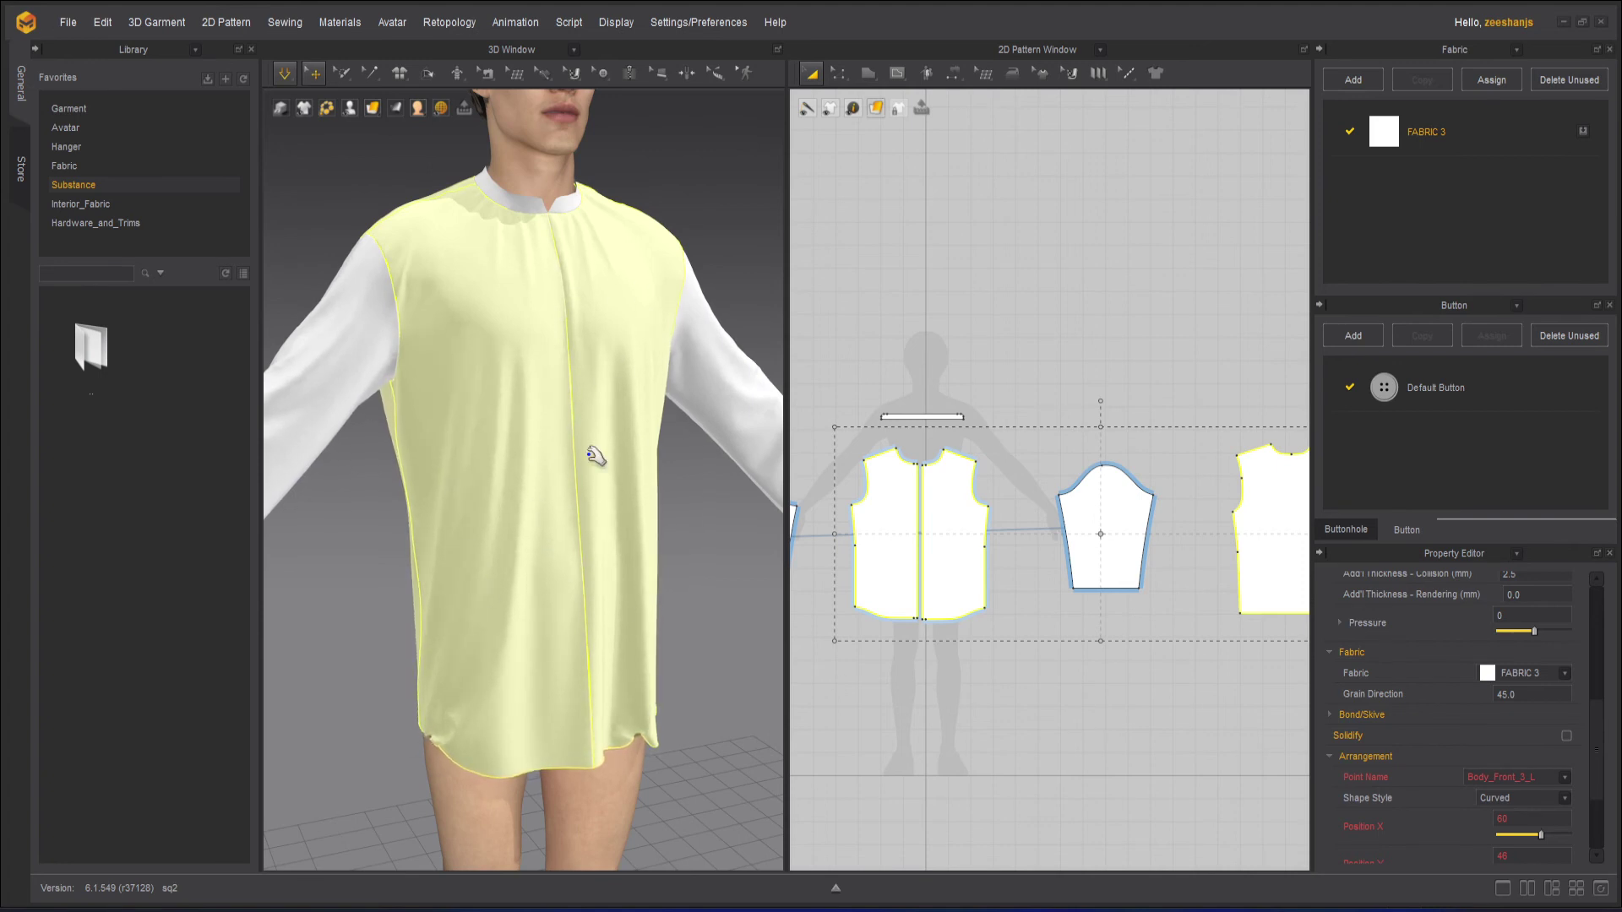
# - Tug the shirt hem in 3D to check how the bias-cut cloth falls
pyautogui.moveTo(656, 645); pyautogui.dragTo(507, 667, button='right')
pyautogui.moveTo(414, 719); pyautogui.dragTo(424, 710)
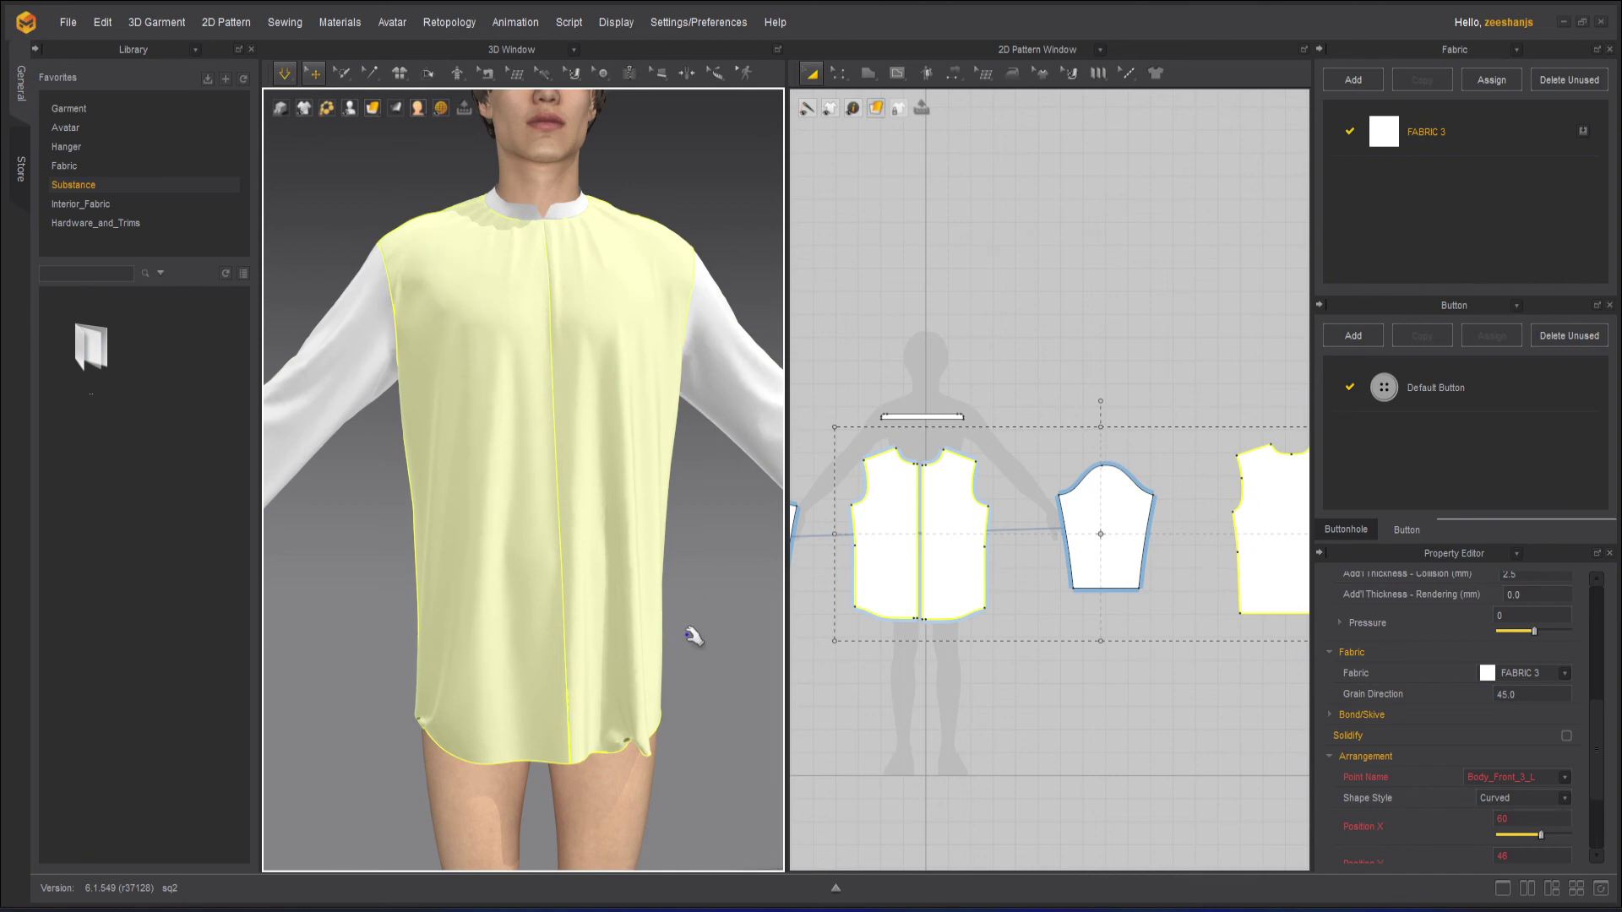
pyautogui.moveTo(629, 748); pyautogui.dragTo(600, 772)
pyautogui.click(634, 749)
pyautogui.click(629, 738)
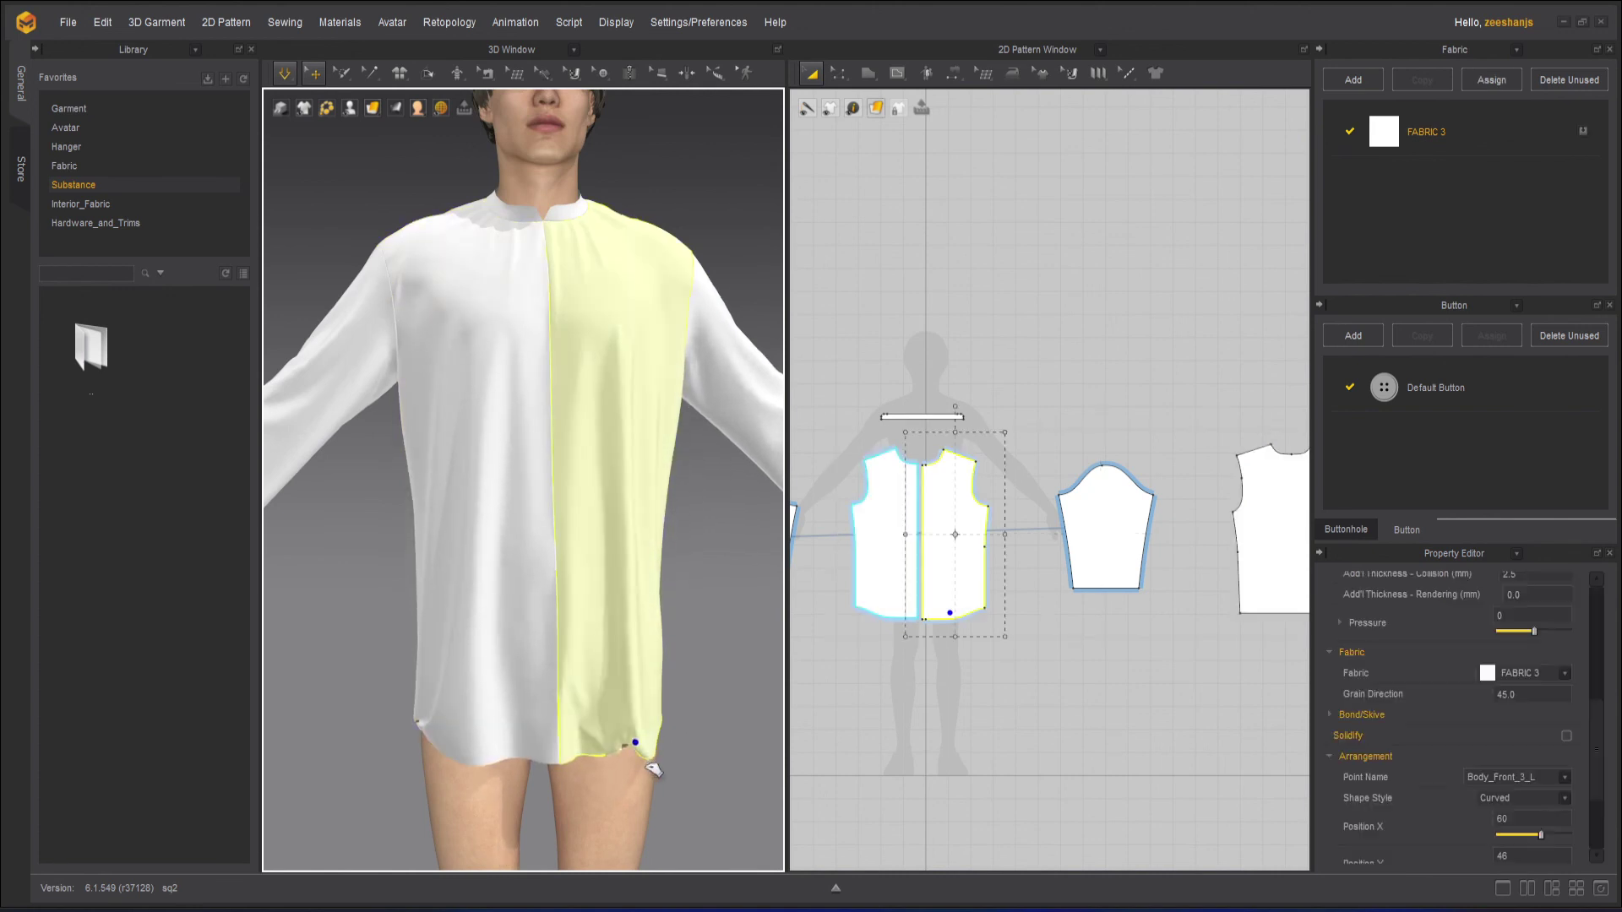
pyautogui.click(703, 701)
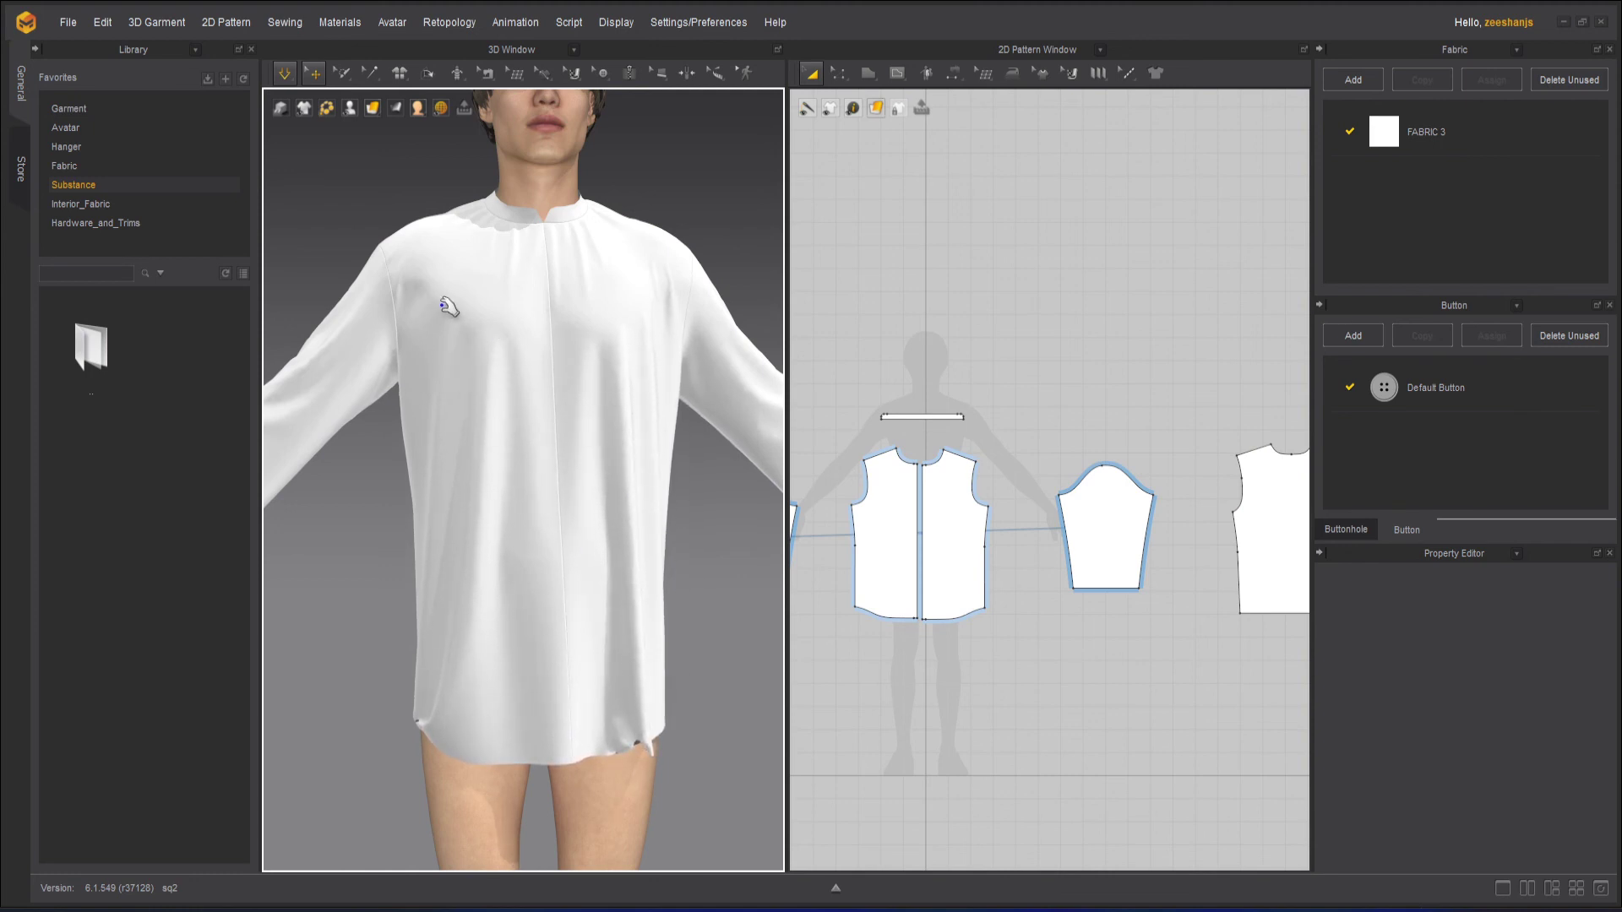
pyautogui.scroll(-5, 532, 352)
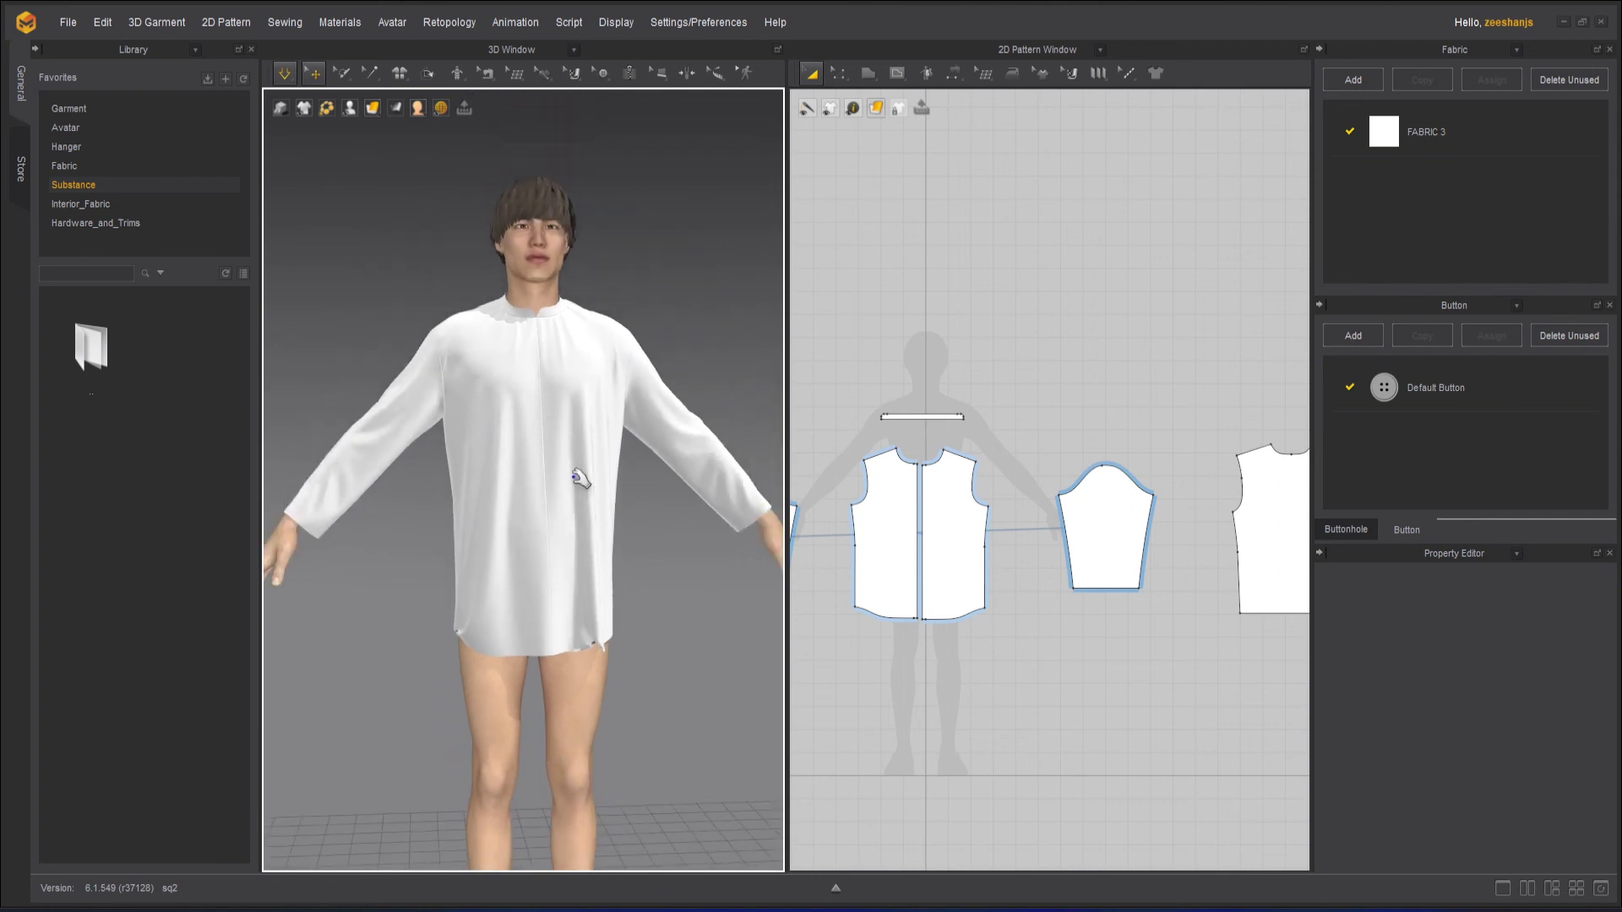
# - Restart the simulation and load the MV2_01_Standing_A standing pose onto the avatar
pyautogui.press('space')
pyautogui.moveTo(514, 544); pyautogui.dragTo(604, 549, button='right')
pyautogui.press('space')
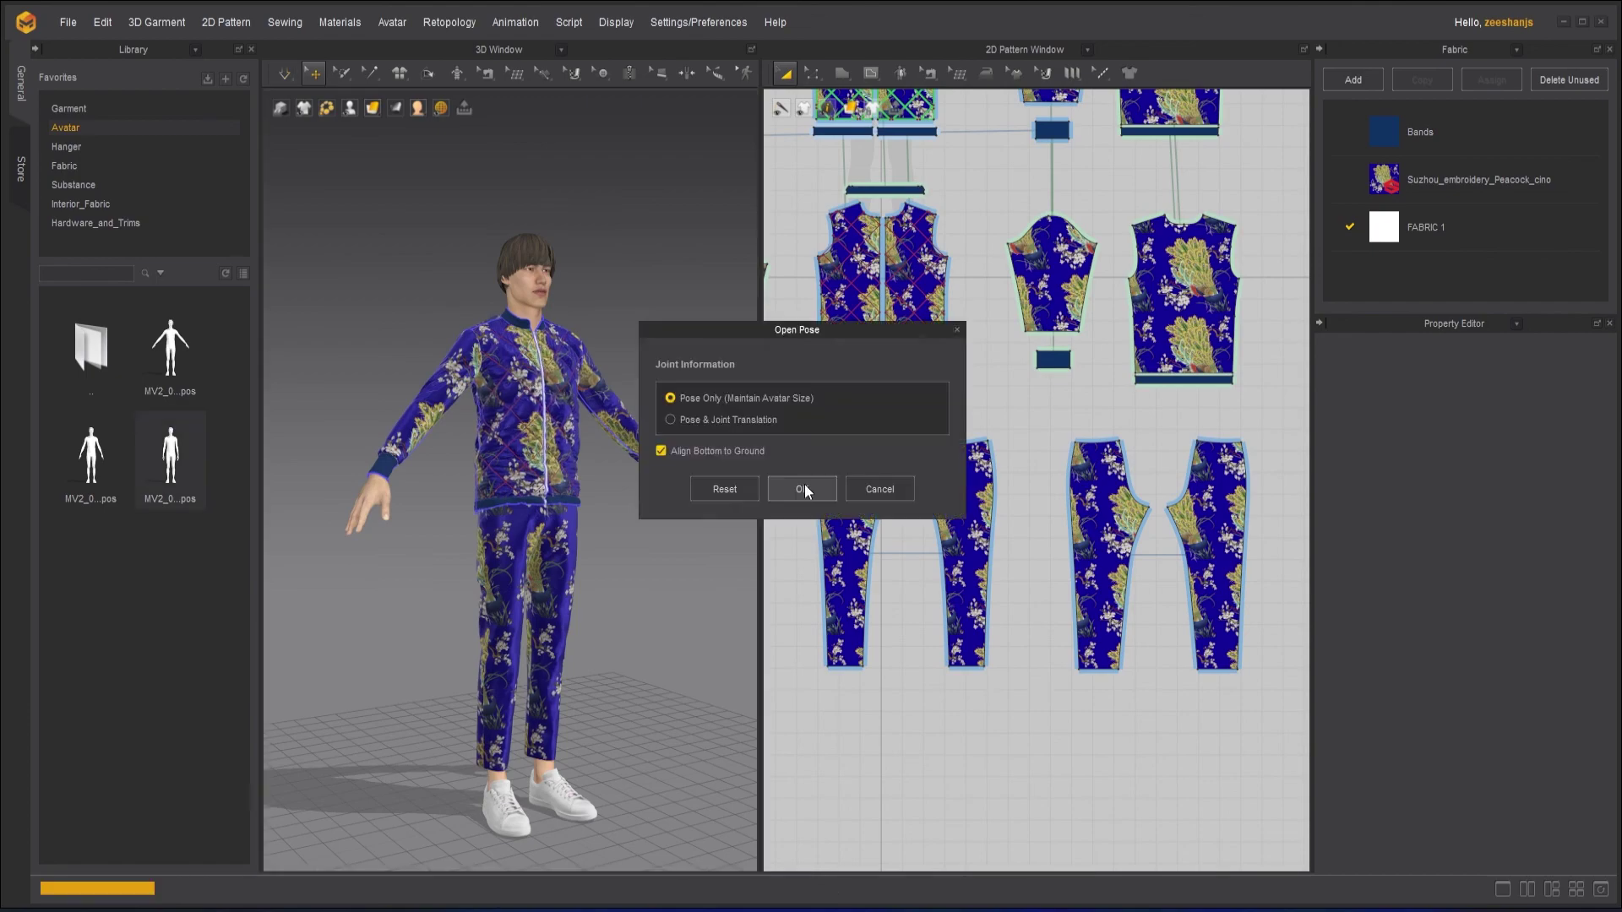
pyautogui.click(724, 482)
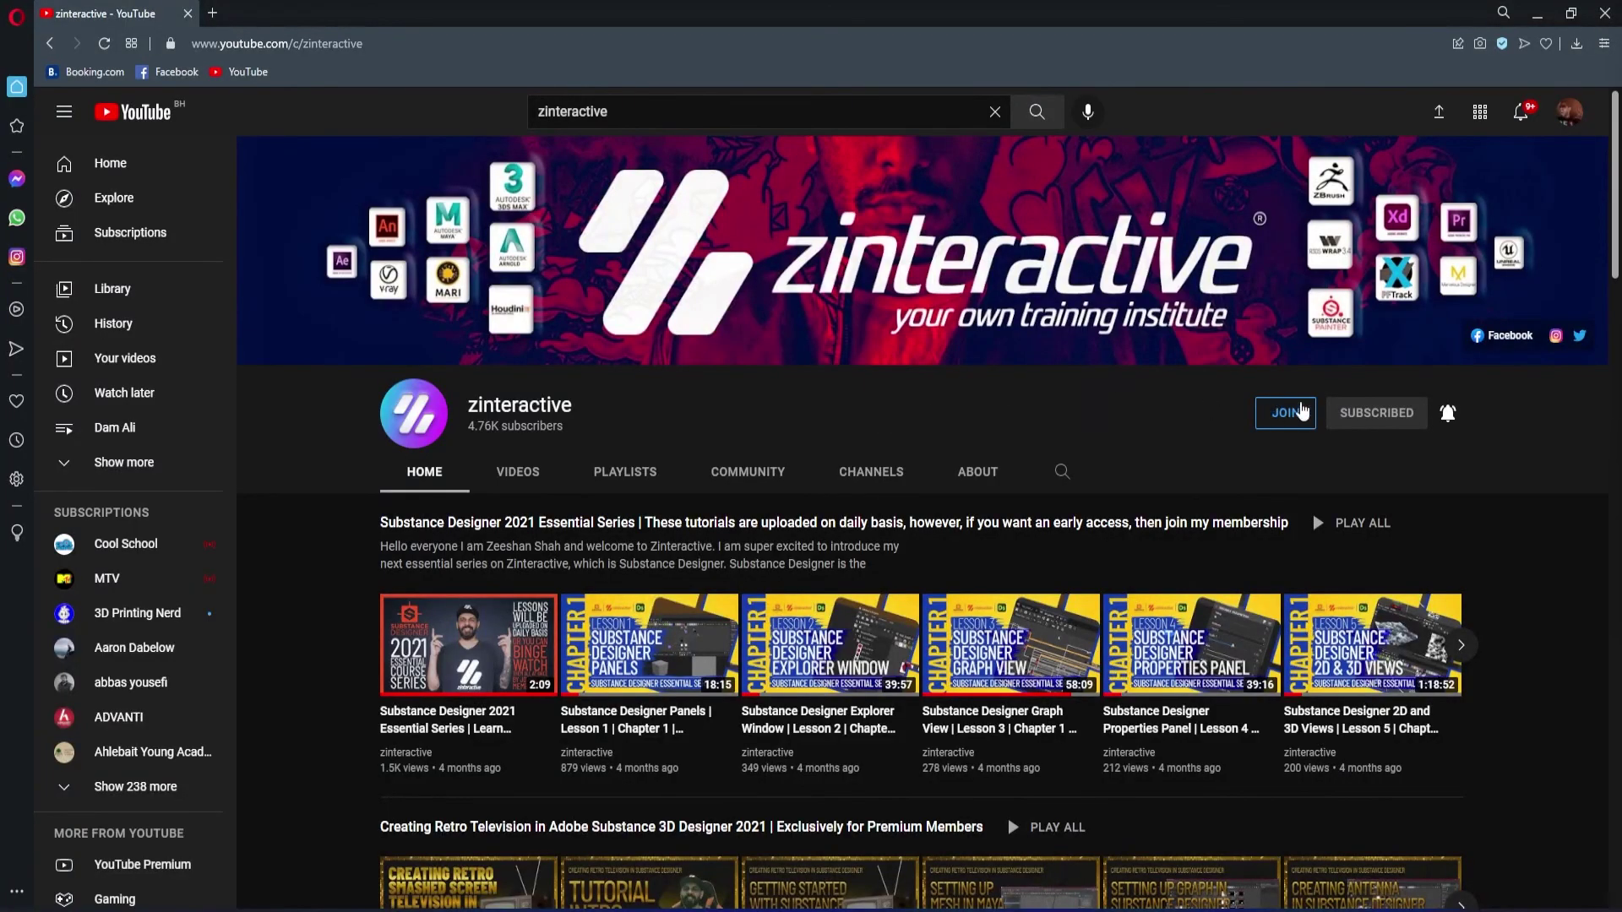
pyautogui.click(1285, 412)
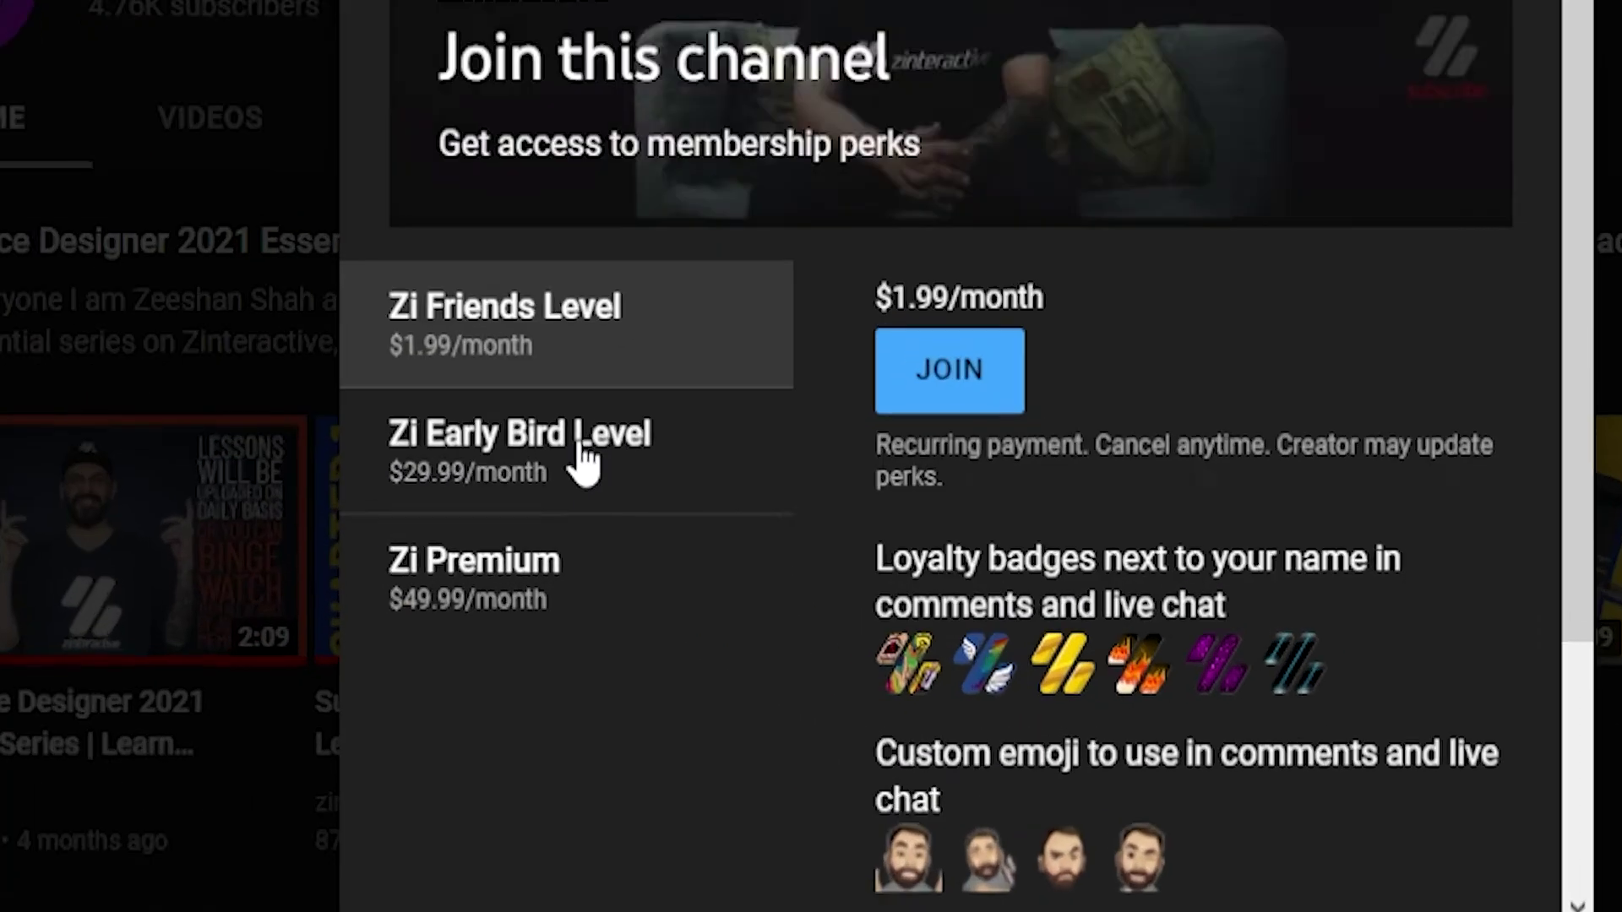
pyautogui.click(583, 460)
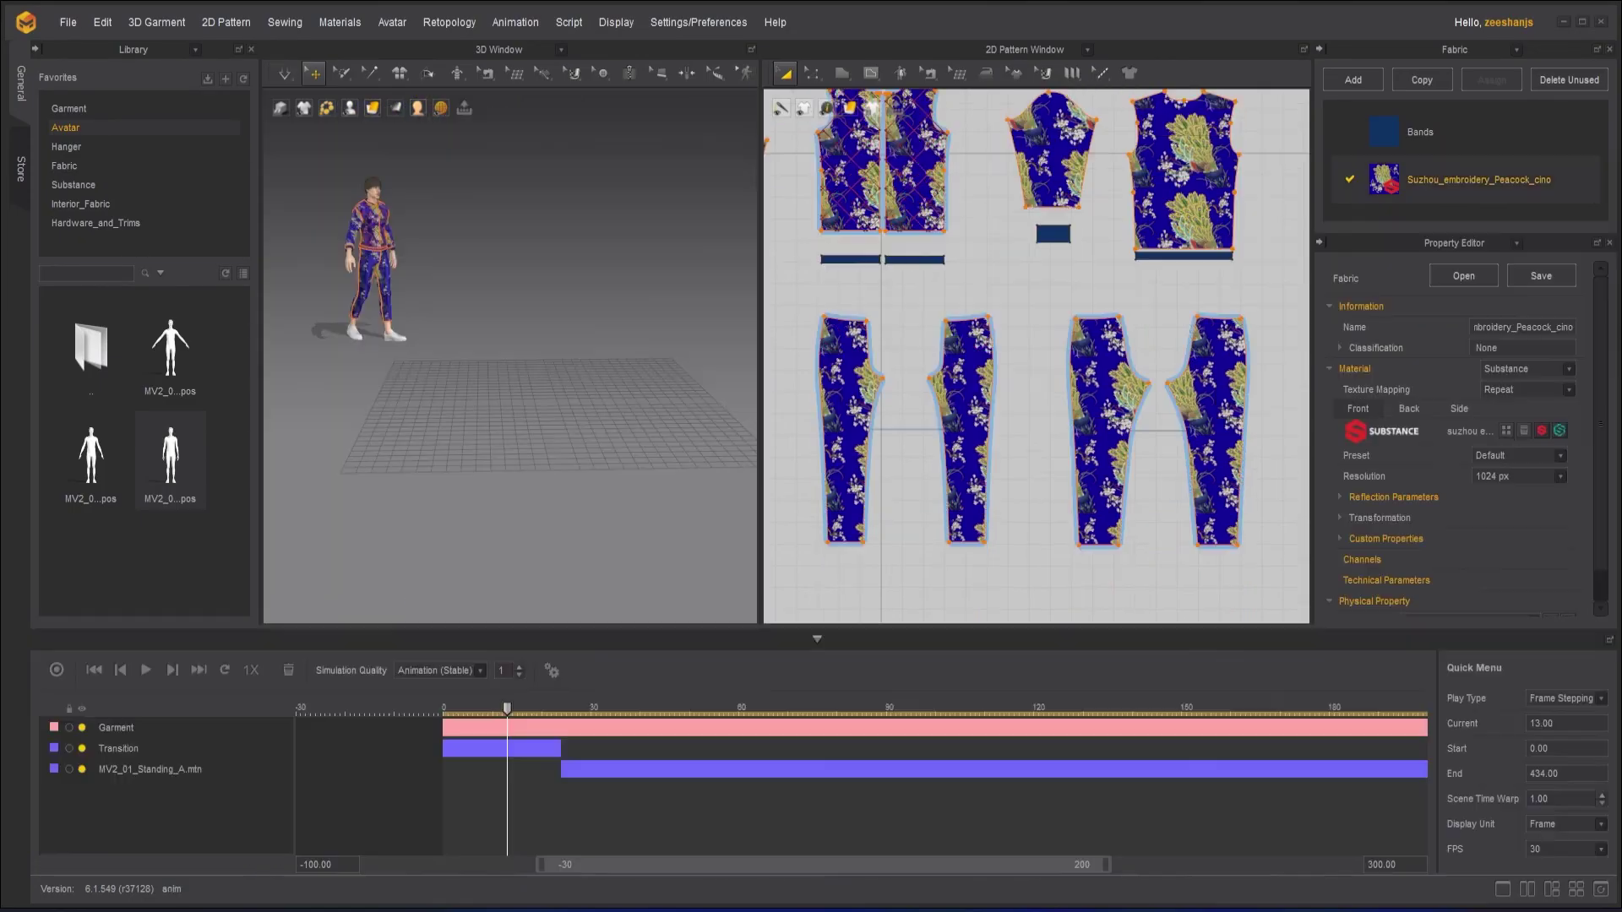
# - Import the Floral2 .sbsar fabric and assign it to the trouser pieces
pyautogui.click(1507, 431)
pyautogui.click(474, 271)
pyautogui.click(870, 558)
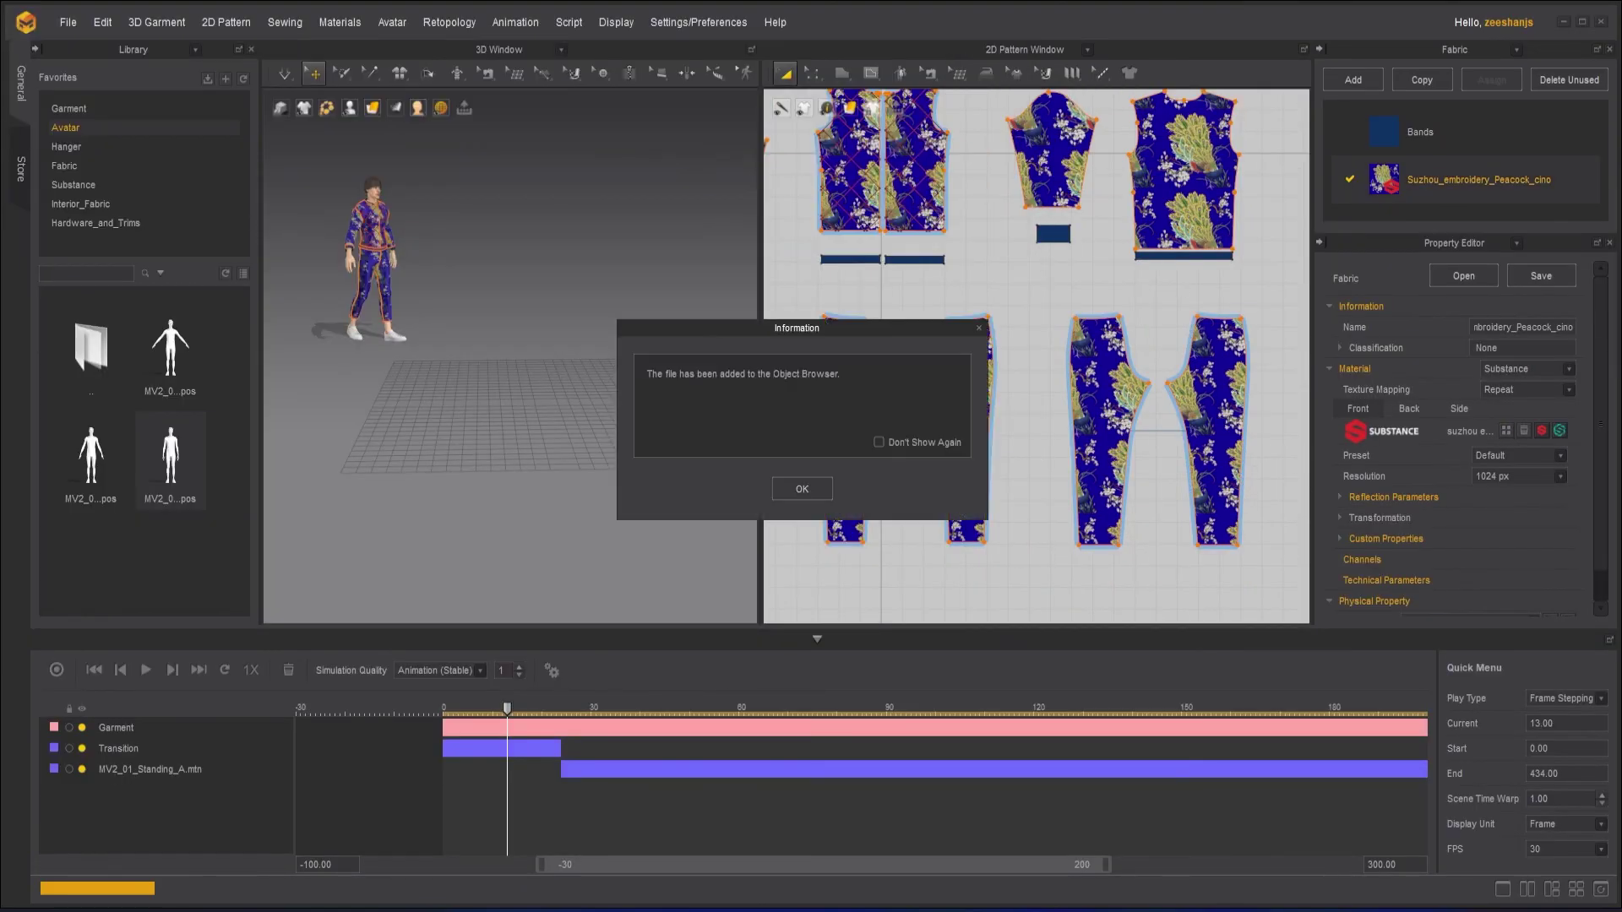
pyautogui.click(802, 488)
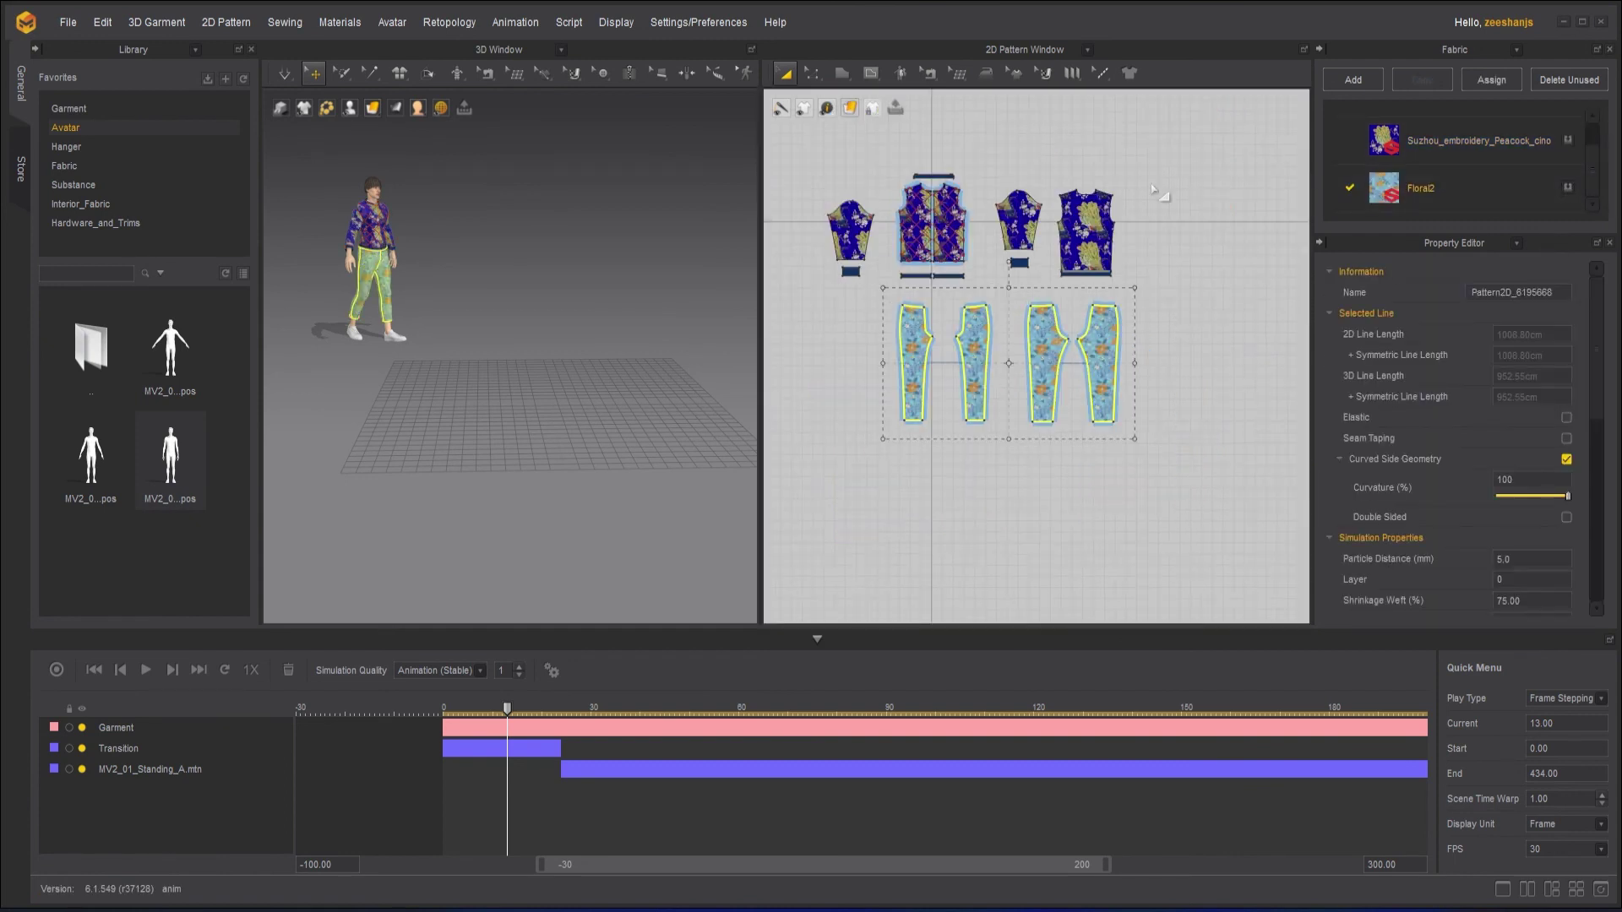